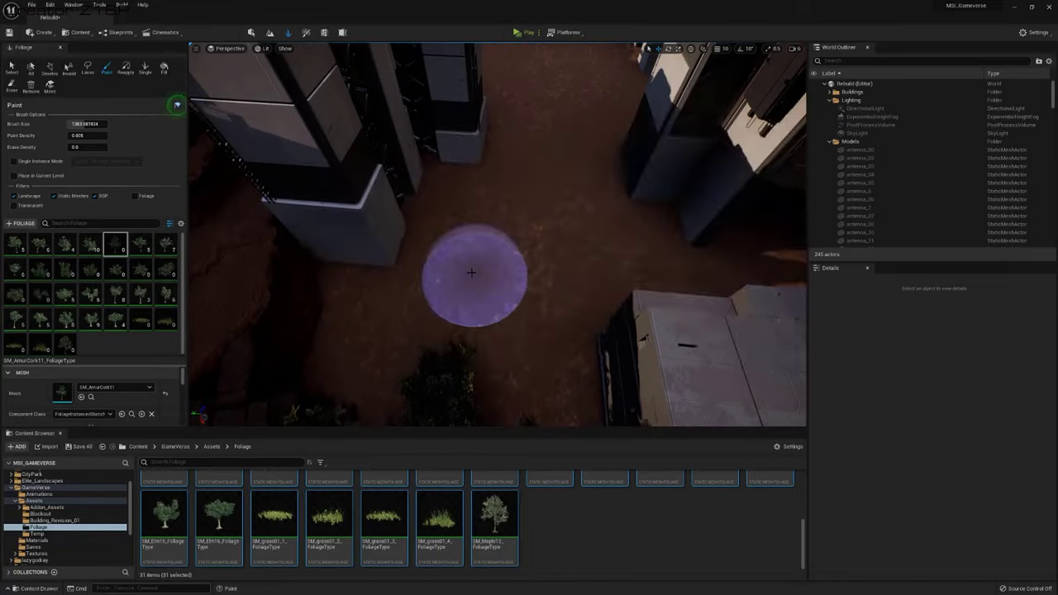
Step: Paint Amur cork tree foliage on the bare ground between the buildings
{"action": "mouse_move", "coordinate": [472, 276]}
{"action": "left_mouse_down"}
{"action": "mouse_move", "coordinate": [586, 246]}
{"action": "mouse_move", "coordinate": [539, 324]}
{"action": "left_mouse_up"}
{"action": "right_click_drag", "start_coordinate": [538, 323], "coordinate": [462, 206]}
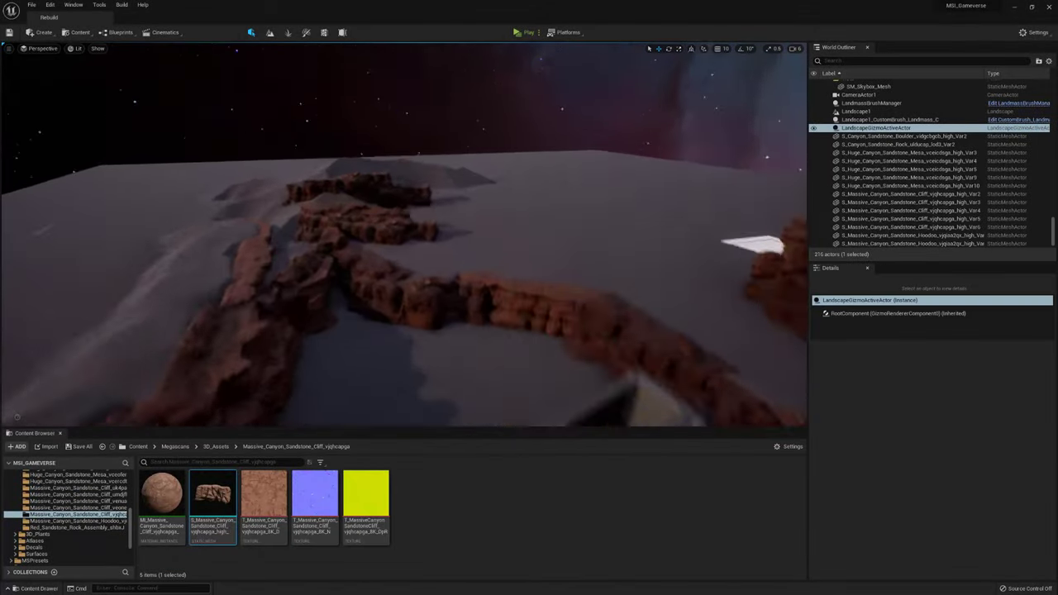
Step: Add a second Landmass custom brush to the landscape beside the canyon cliffs and set its blend mode to Max
{"action": "right_click_drag", "start_coordinate": [96, 54], "coordinate": [96, 54]}
{"action": "left_click", "coordinate": [269, 33]}
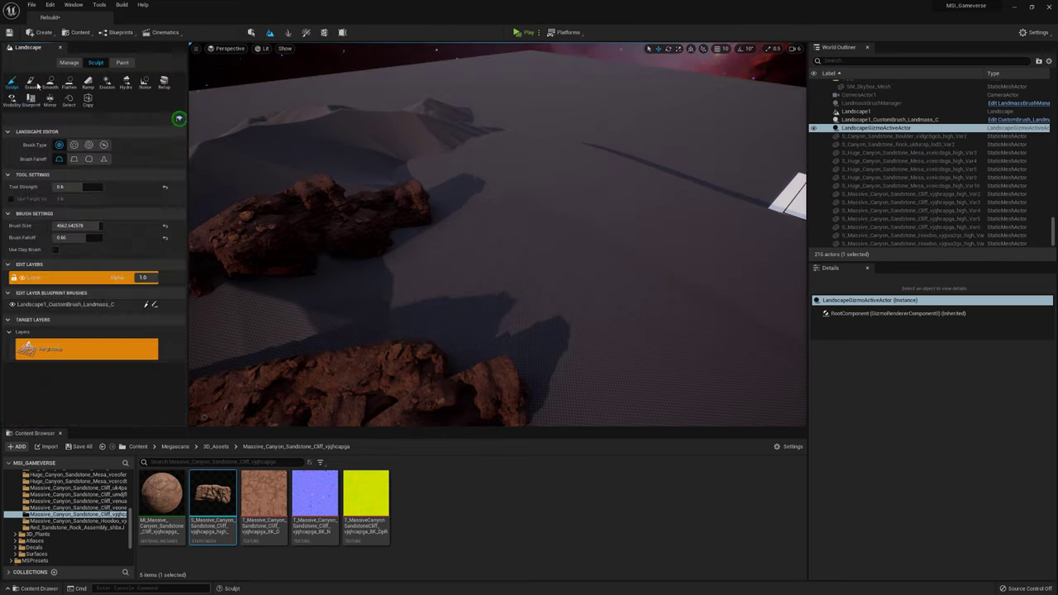
{"action": "left_click", "coordinate": [554, 293]}
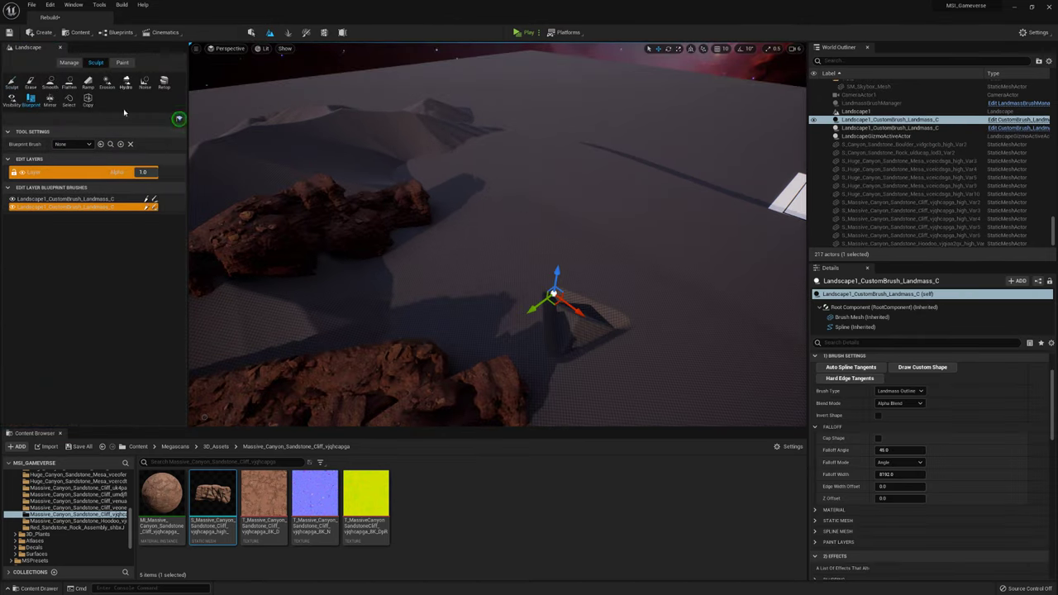
{"action": "key", "text": "f"}
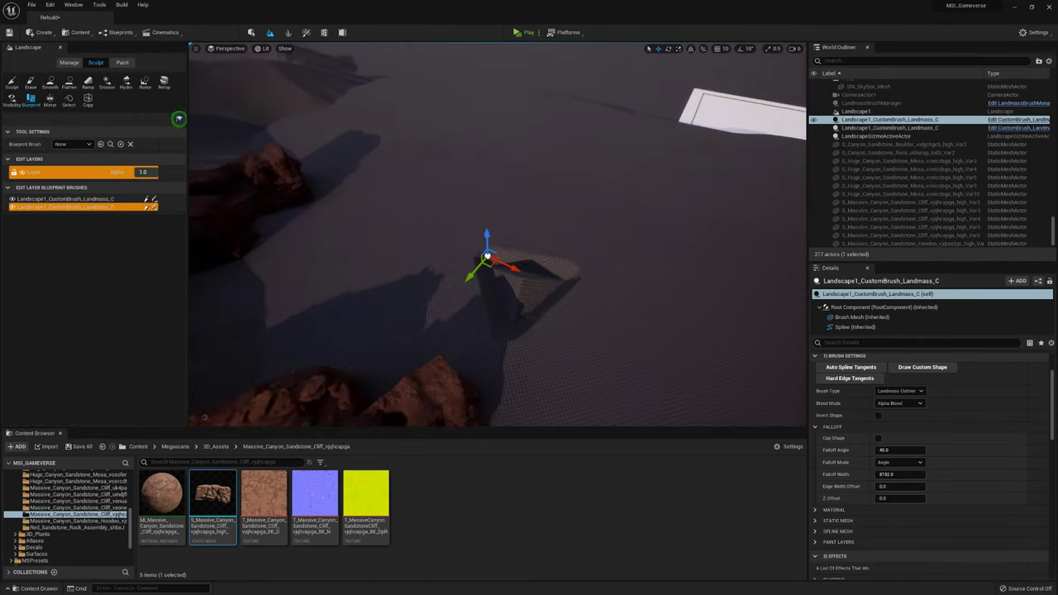
{"action": "left_click", "coordinate": [899, 457]}
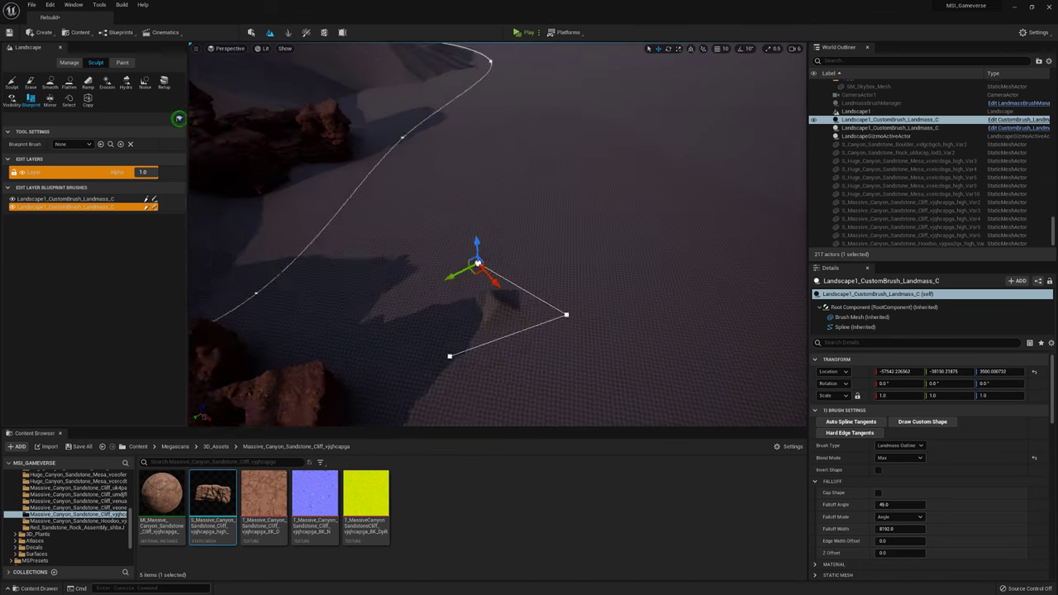
{"action": "left_click", "coordinate": [900, 488]}
Step: Move the new landmass brush beyond the cliffs and check its position through CameraActor1
{"action": "mouse_move", "coordinate": [405, 192]}
{"action": "left_mouse_down", "text": "shift"}
{"action": "mouse_move", "coordinate": [467, 249]}
{"action": "mouse_move", "coordinate": [378, 267]}
{"action": "mouse_move", "coordinate": [554, 201]}
{"action": "mouse_move", "coordinate": [538, 177]}
{"action": "left_mouse_up", "text": "shift"}
{"action": "left_click", "coordinate": [223, 48]}
{"action": "left_click", "coordinate": [248, 165]}
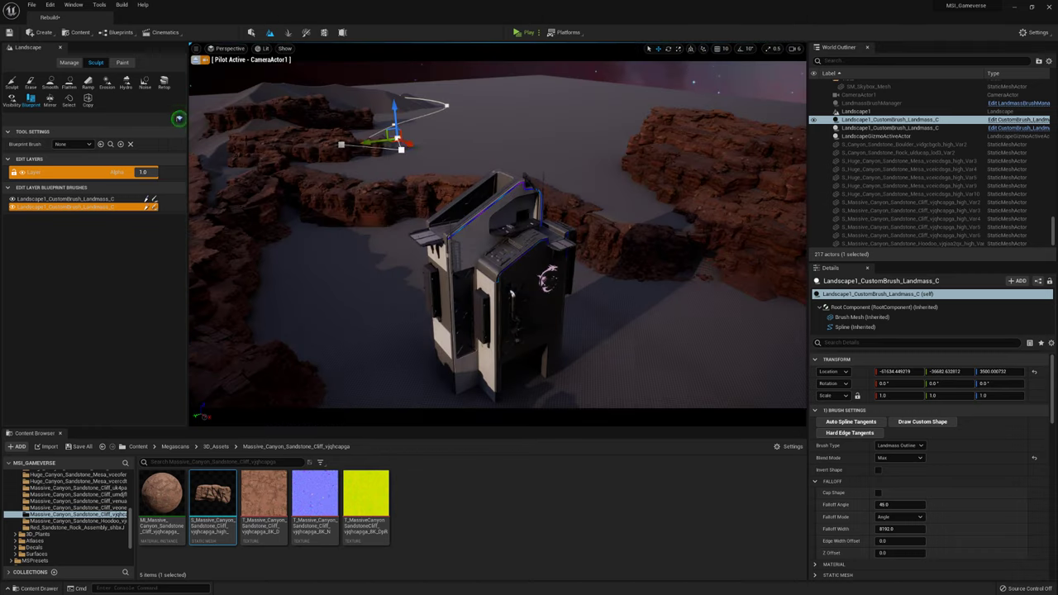
{"action": "left_click", "coordinate": [196, 59]}
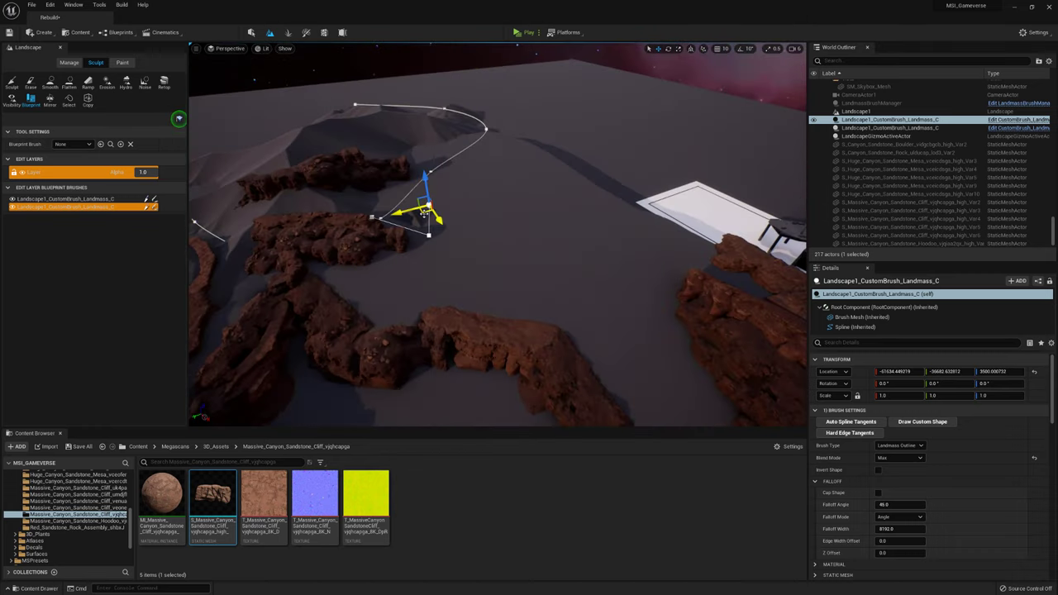
Step: Extend the brush's spline with extra points and spread them into a wide curved outline for a hill behind the cliffs
{"action": "left_click_drag", "start_coordinate": [488, 220], "coordinate": [496, 147]}
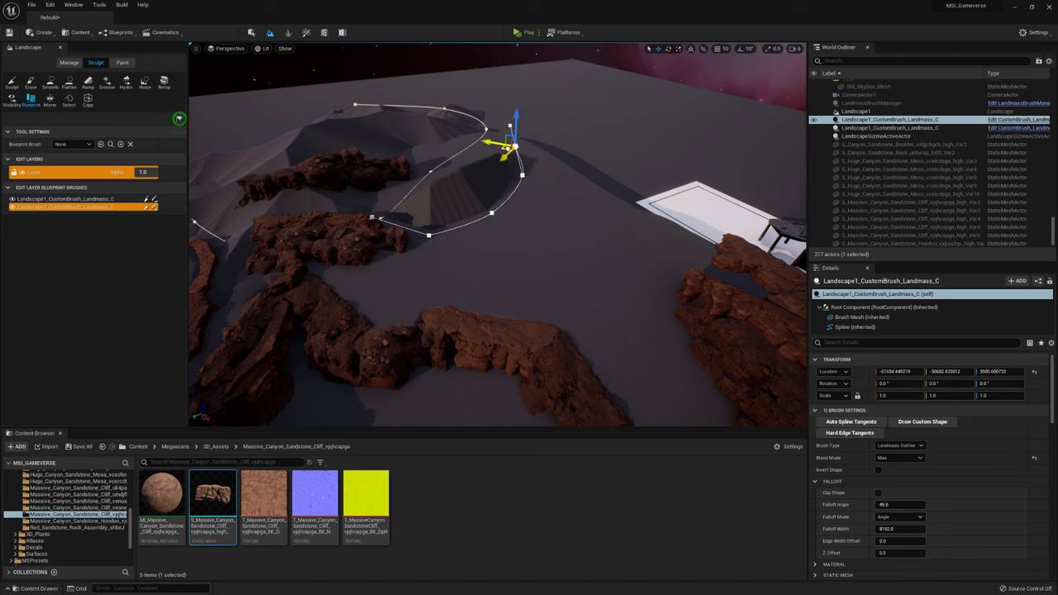
{"action": "scroll", "coordinate": [500, 165], "scroll_direction": "up", "scroll_amount": 3}
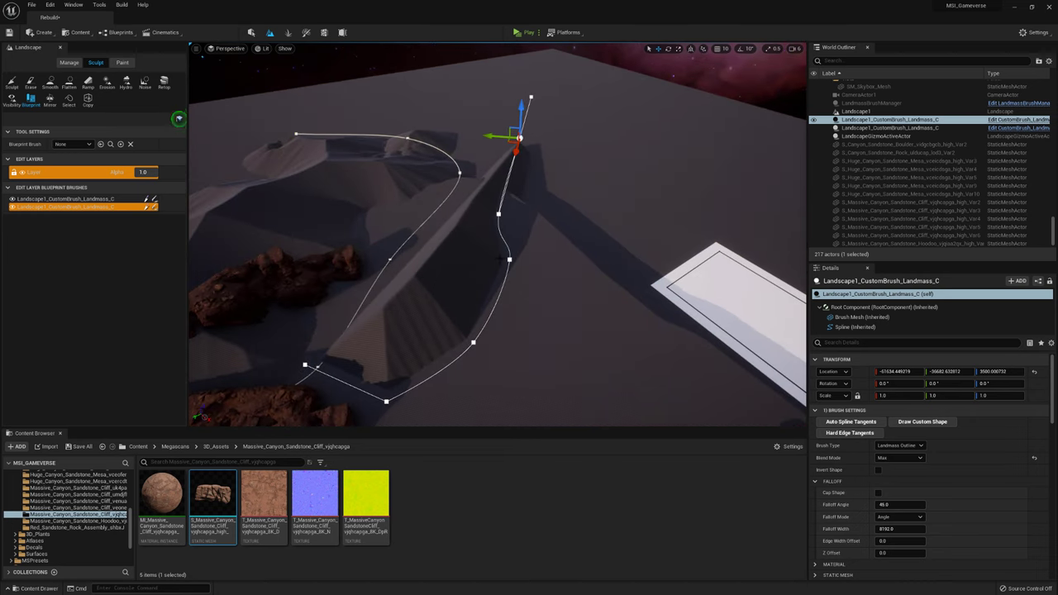
{"action": "left_click_drag", "start_coordinate": [501, 263], "coordinate": [559, 286]}
{"action": "right_click_drag", "start_coordinate": [560, 286], "coordinate": [529, 265]}
{"action": "left_click_drag", "start_coordinate": [427, 243], "coordinate": [496, 295]}
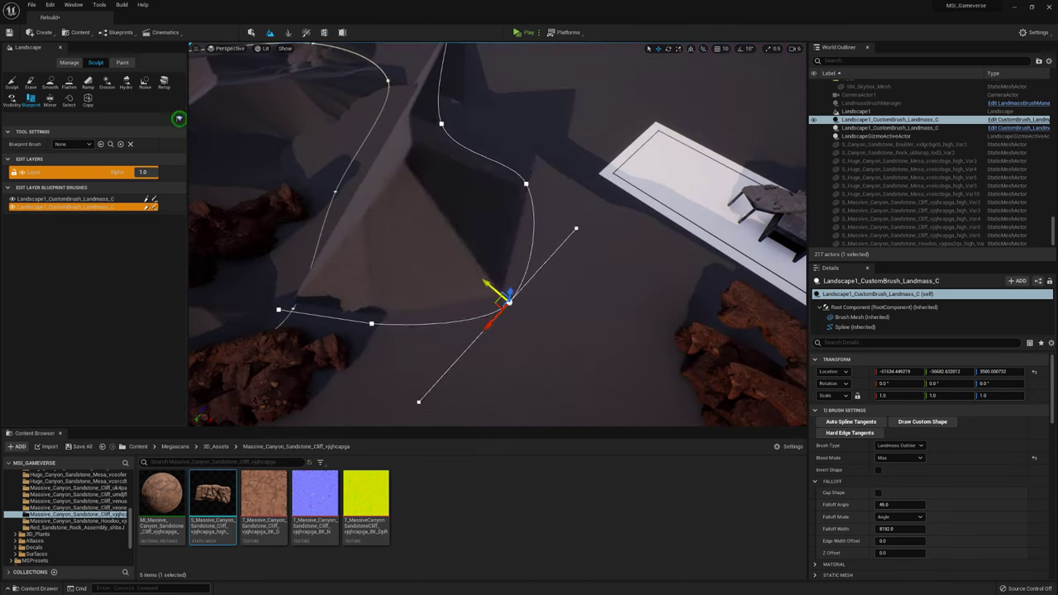
{"action": "right_click_drag", "start_coordinate": [495, 295], "coordinate": [542, 277]}
Step: Set the brush's falloff angle to about 32, curl noise strengths to 0.544 and 0.32, and curl tilings to about 7.94 and 28.23
{"action": "scroll", "coordinate": [930, 413], "scroll_direction": "down", "scroll_amount": 2}
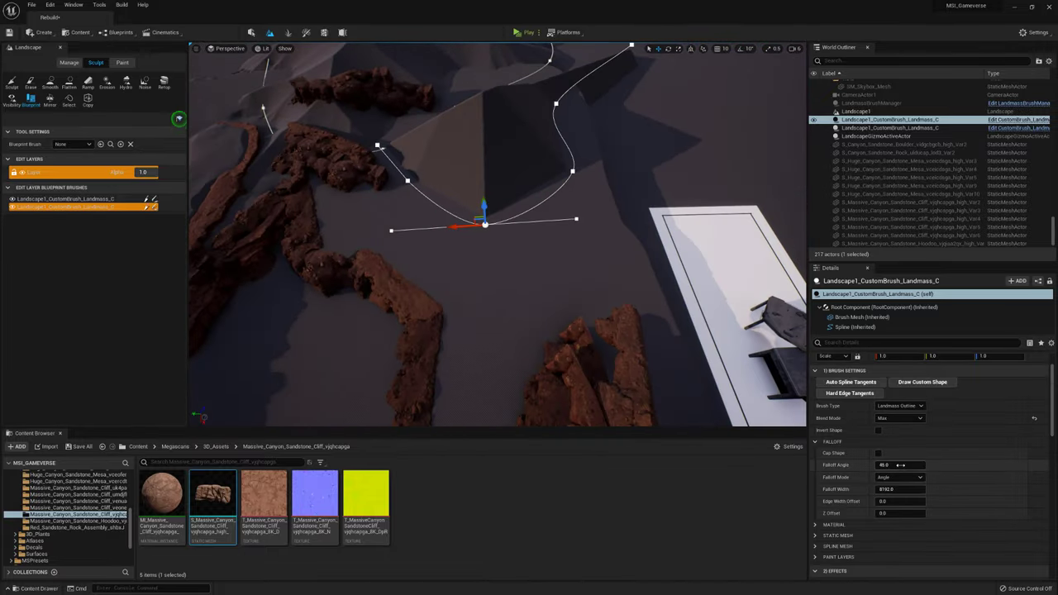
{"action": "left_click_drag", "start_coordinate": [900, 465], "coordinate": [884, 464]}
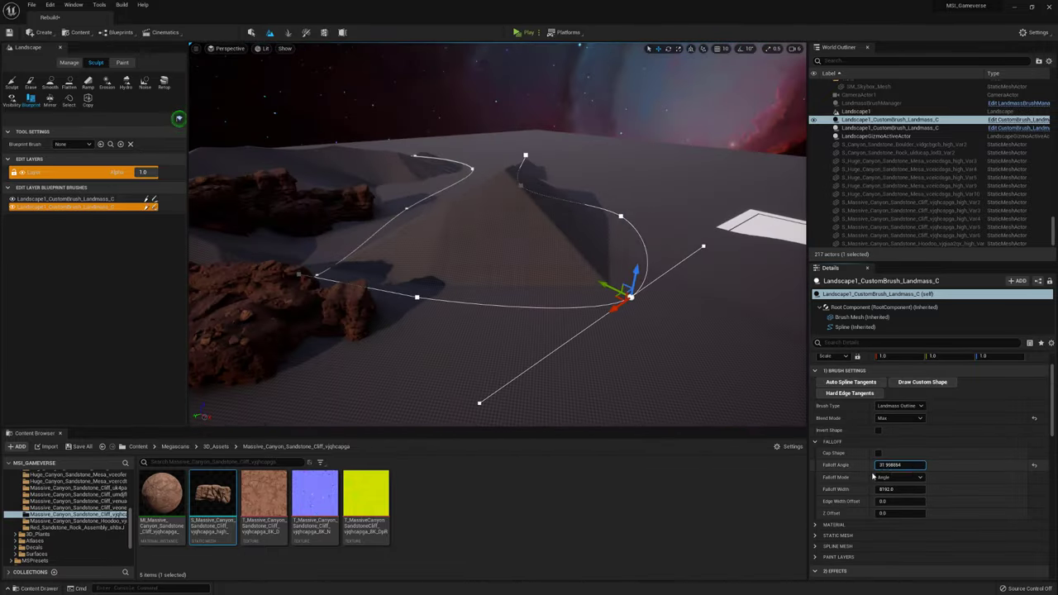
{"action": "scroll", "coordinate": [870, 476], "scroll_direction": "down", "scroll_amount": 5}
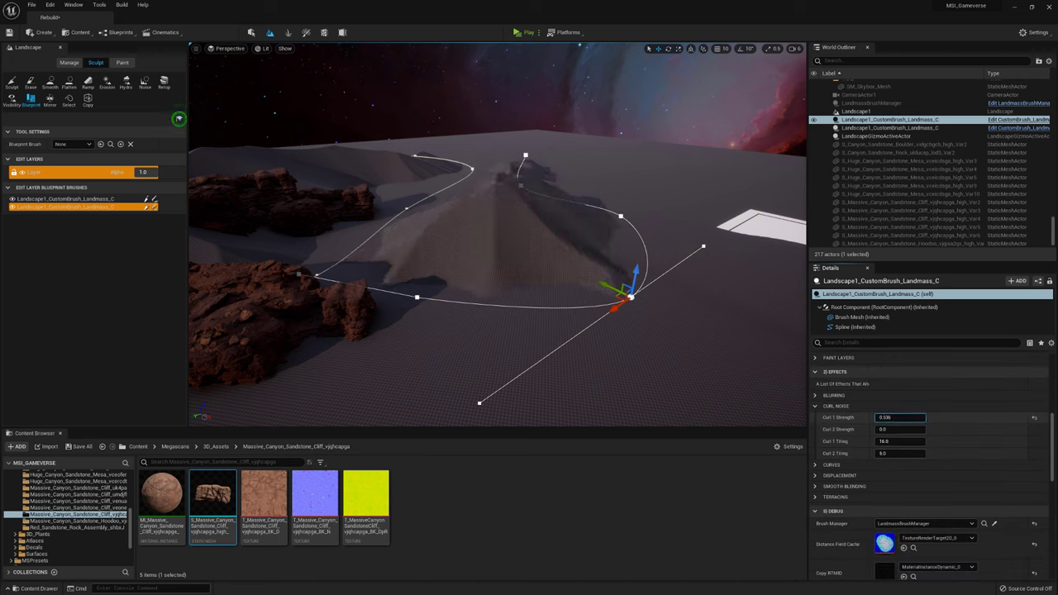
{"action": "left_click_drag", "start_coordinate": [884, 429], "coordinate": [901, 429]}
{"action": "mouse_move", "coordinate": [889, 453]}
{"action": "left_mouse_down"}
{"action": "mouse_move", "coordinate": [914, 453]}
{"action": "mouse_move", "coordinate": [872, 441]}
{"action": "left_mouse_up"}
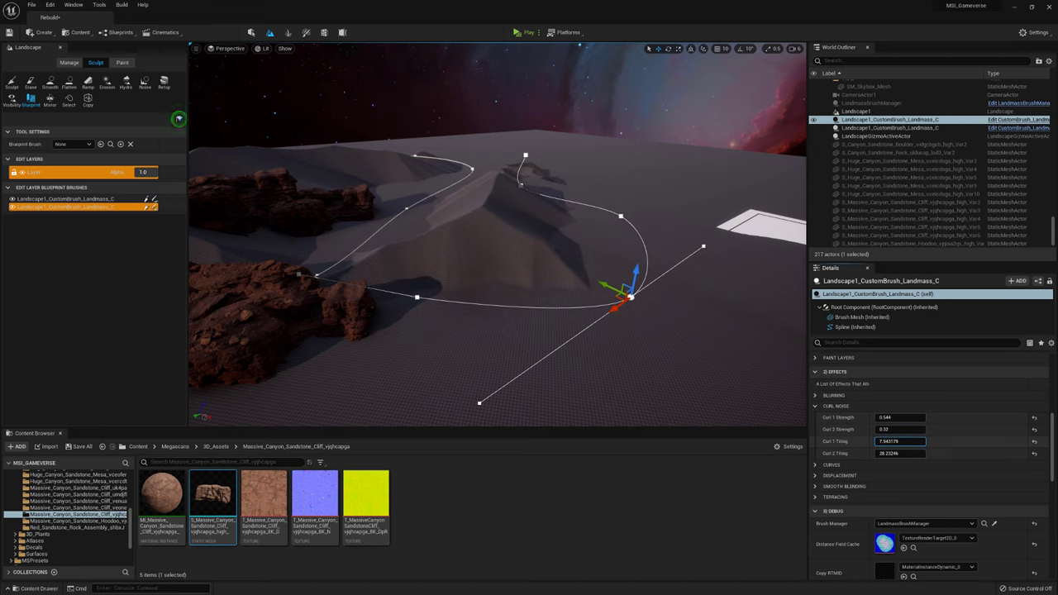
Step: Reposition the hill's spline points to widen its outline towards the neighbouring cliffs
{"action": "right_click_drag", "start_coordinate": [496, 248], "coordinate": [595, 248]}
{"action": "left_click_drag", "start_coordinate": [546, 269], "coordinate": [658, 260]}
{"action": "left_click_drag", "start_coordinate": [449, 168], "coordinate": [514, 157]}
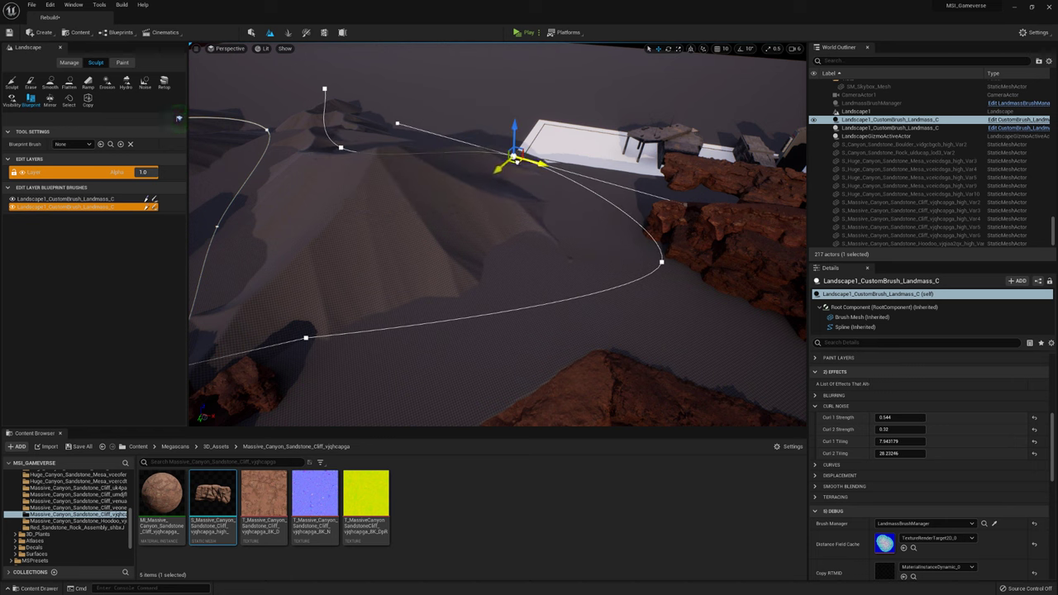
Step: Pilot CameraActor1, lower the brush's falloff angle to about 20.35 and tilt the camera slightly downward
{"action": "left_click", "coordinate": [231, 49]}
{"action": "left_click", "coordinate": [248, 165]}
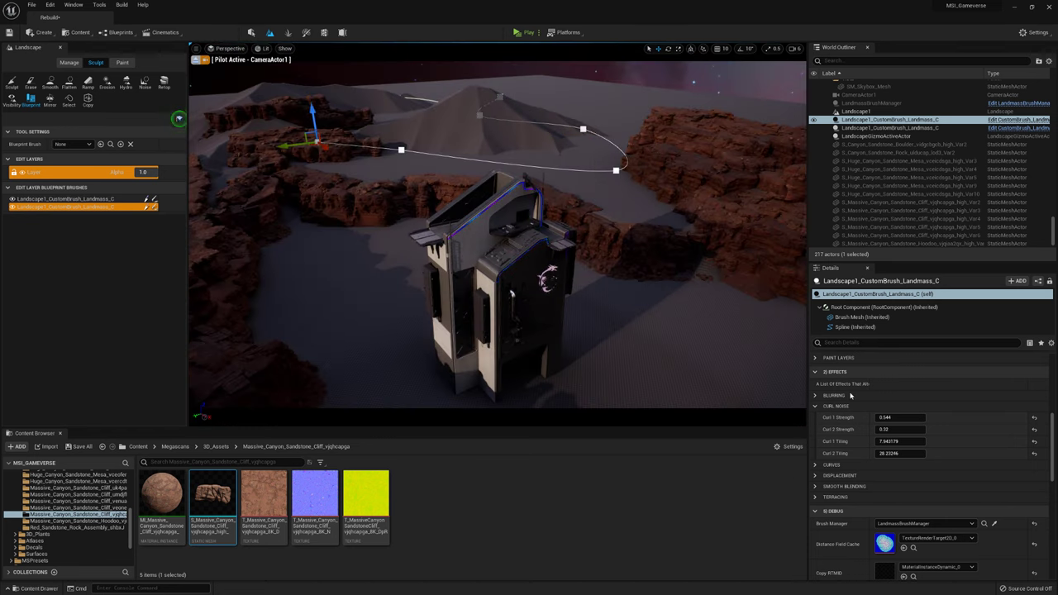
{"action": "scroll", "coordinate": [851, 396], "scroll_direction": "up", "scroll_amount": 4}
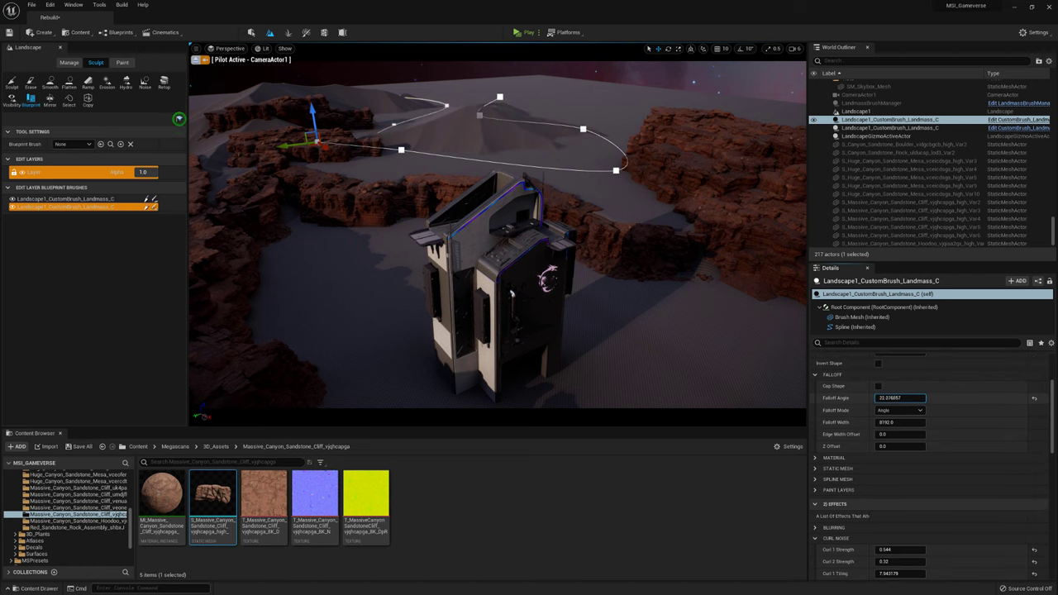
{"action": "right_click_drag", "start_coordinate": [596, 199], "coordinate": [595, 231]}
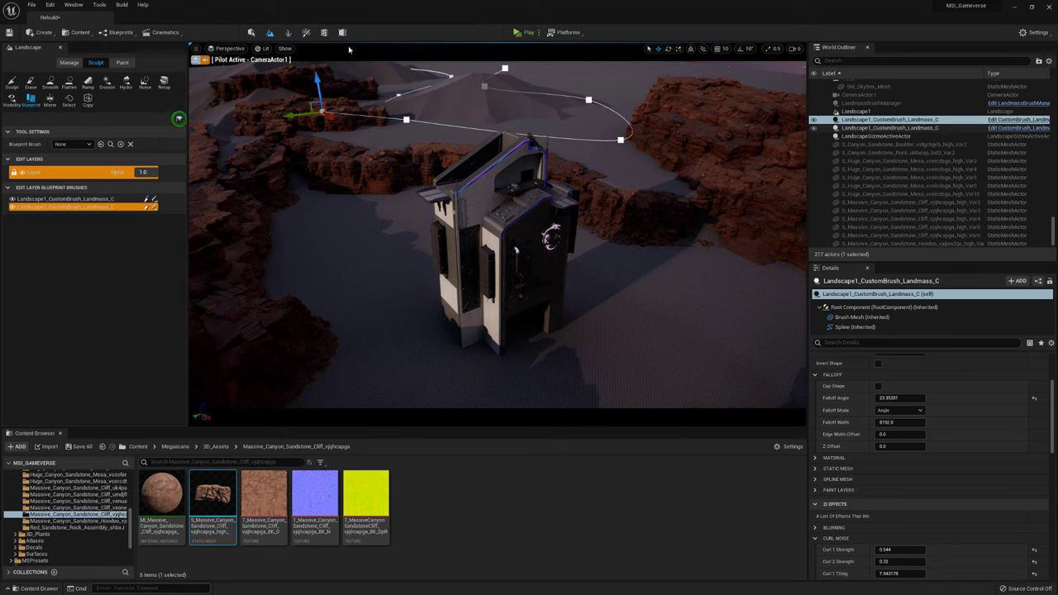
{"action": "right_click_drag", "start_coordinate": [496, 248], "coordinate": [496, 298]}
Step: Duplicate the Huge Canyon Sandstone Mesa vceicdsga rock twice and place the copies along the dune beside the original
{"action": "left_click", "coordinate": [59, 48]}
{"action": "left_click", "coordinate": [567, 201]}
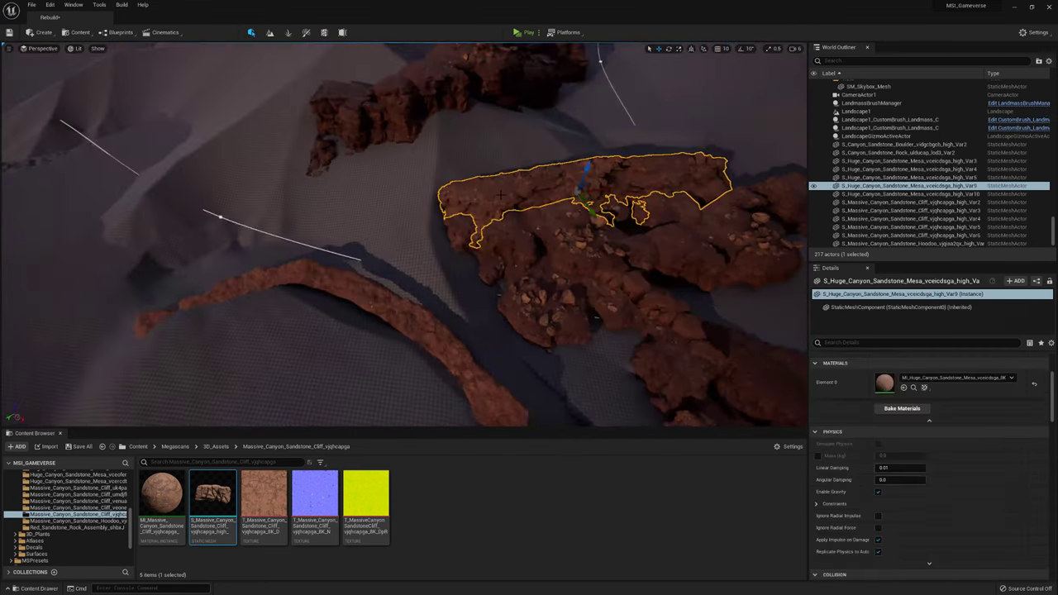
{"action": "key", "text": "f"}
{"action": "left_click_drag", "start_coordinate": [401, 218], "coordinate": [355, 216]}
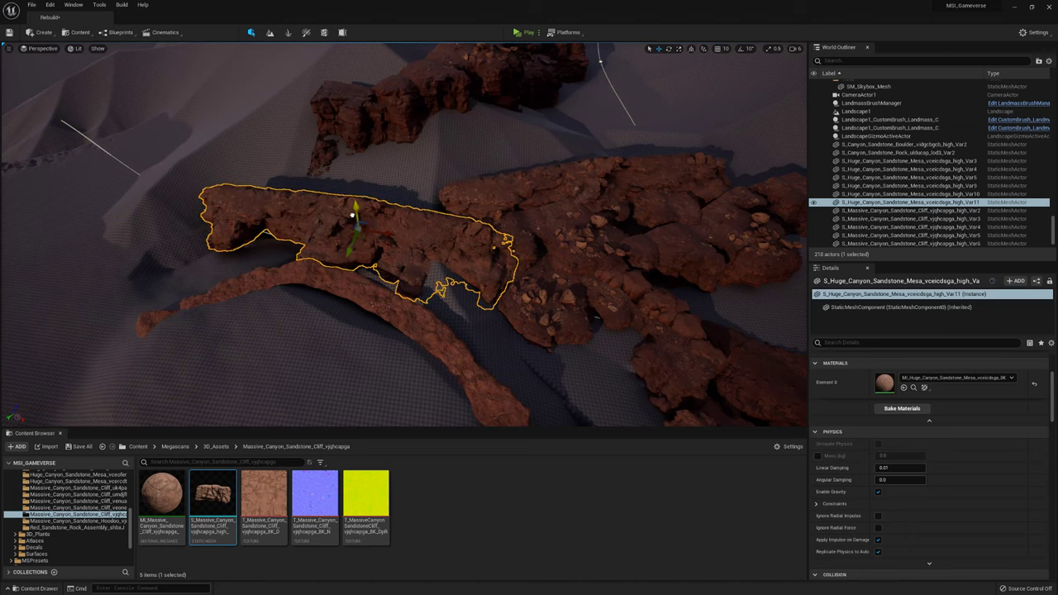
{"action": "right_click_drag", "start_coordinate": [355, 216], "coordinate": [496, 256]}
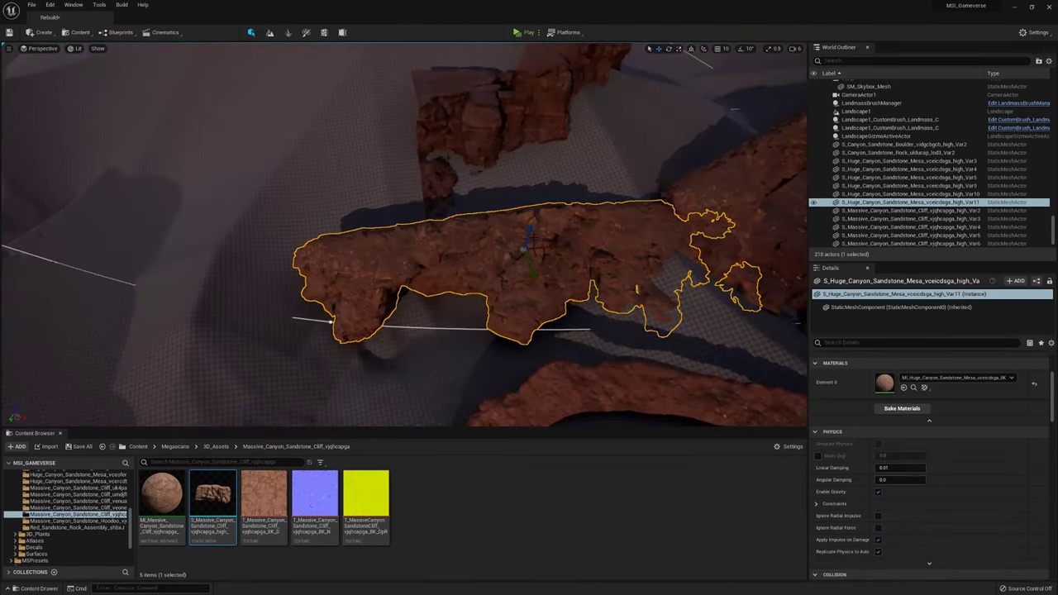
{"action": "left_click_drag", "start_coordinate": [496, 256], "coordinate": [703, 281], "text": "alt"}
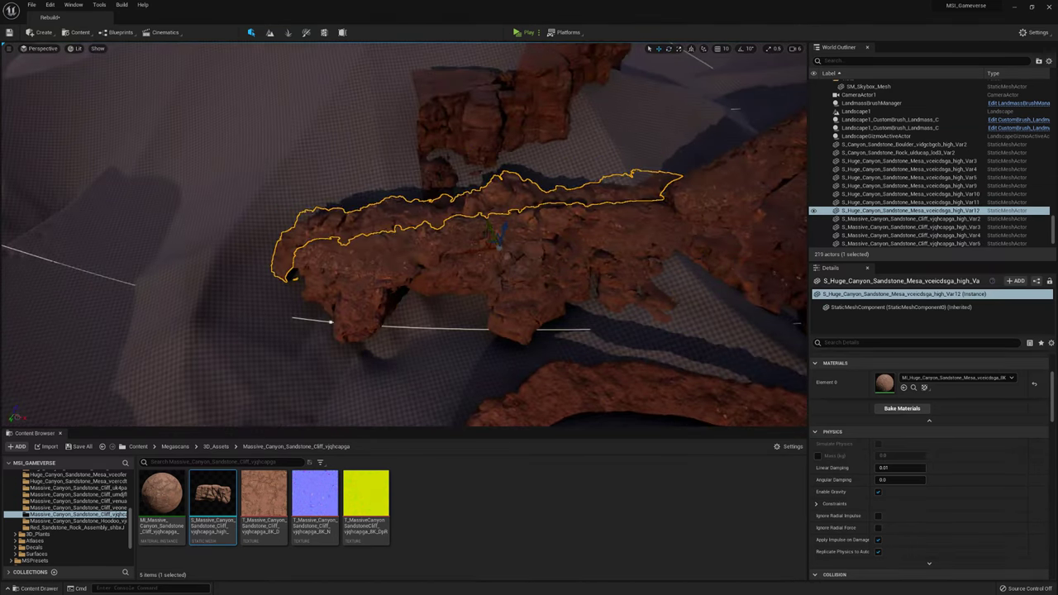
Step: Inspect the duplicated mesa rocks and surrounding cliffs from several angles and check the composition through CameraActor1
{"action": "right_click_drag", "start_coordinate": [496, 248], "coordinate": [414, 256]}
{"action": "left_click", "coordinate": [686, 218]}
{"action": "right_click_drag", "start_coordinate": [686, 218], "coordinate": [653, 248]}
{"action": "right_click_drag", "start_coordinate": [413, 248], "coordinate": [381, 231]}
{"action": "left_click", "coordinate": [579, 99]}
{"action": "right_click_drag", "start_coordinate": [578, 99], "coordinate": [562, 116]}
{"action": "left_click", "coordinate": [39, 48]}
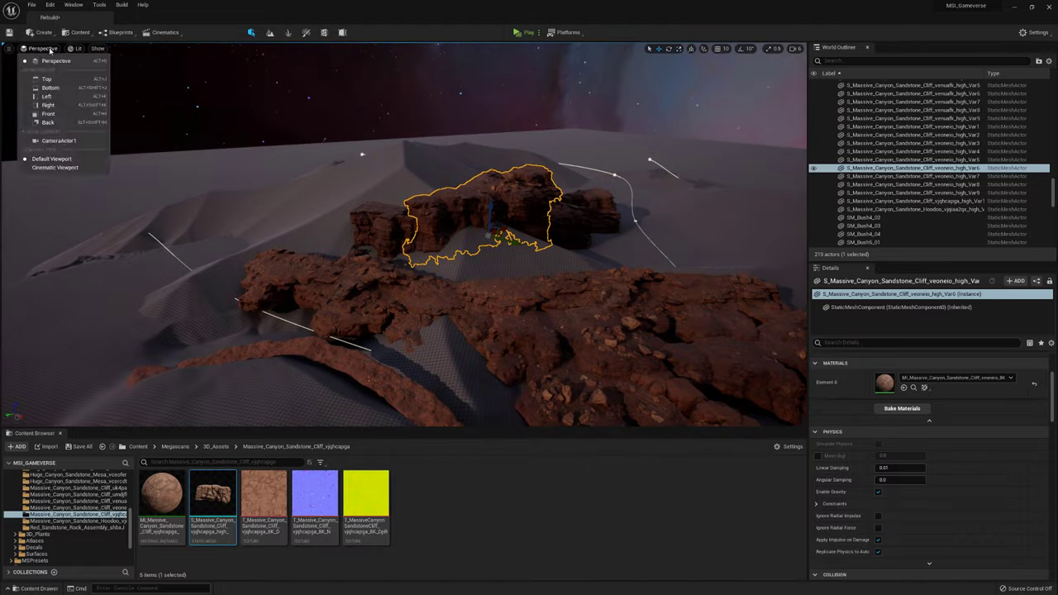
{"action": "left_click", "coordinate": [58, 153]}
{"action": "left_click", "coordinate": [9, 60]}
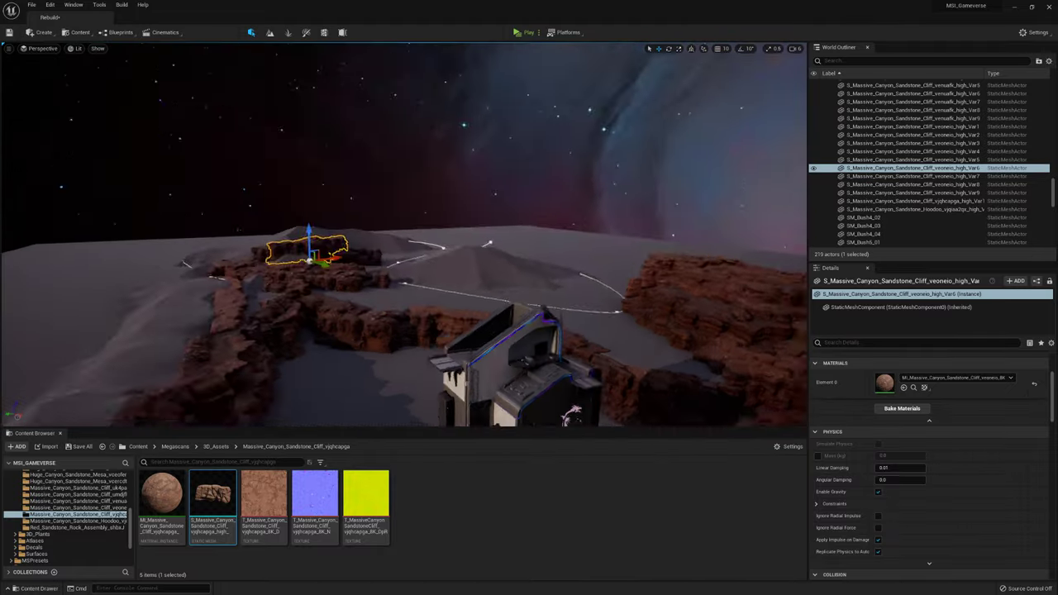
Step: Duplicate a Massive Canyon Sandstone Cliff veoneio rock and rotate the copy to extend the end of the cliff line
{"action": "key", "text": "f"}
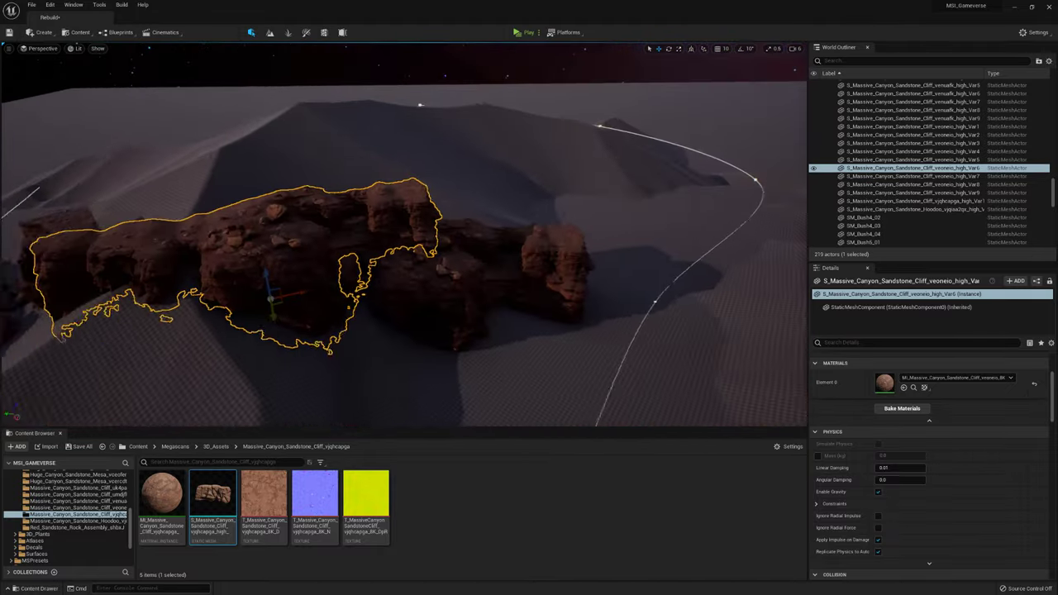
{"action": "double_click", "coordinate": [909, 176]}
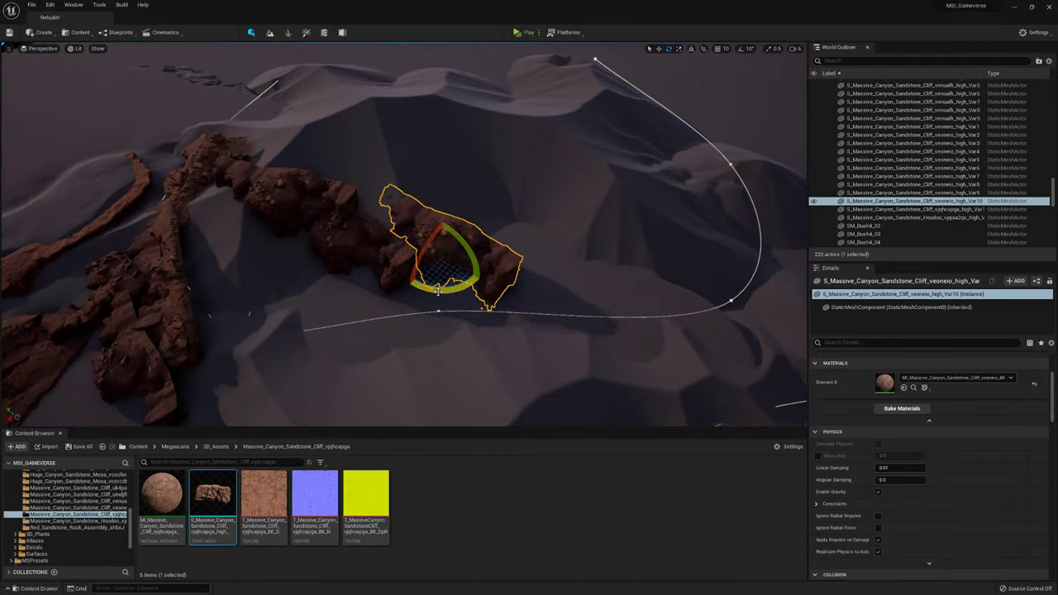
{"action": "left_click", "coordinate": [673, 213]}
{"action": "key", "text": "f"}
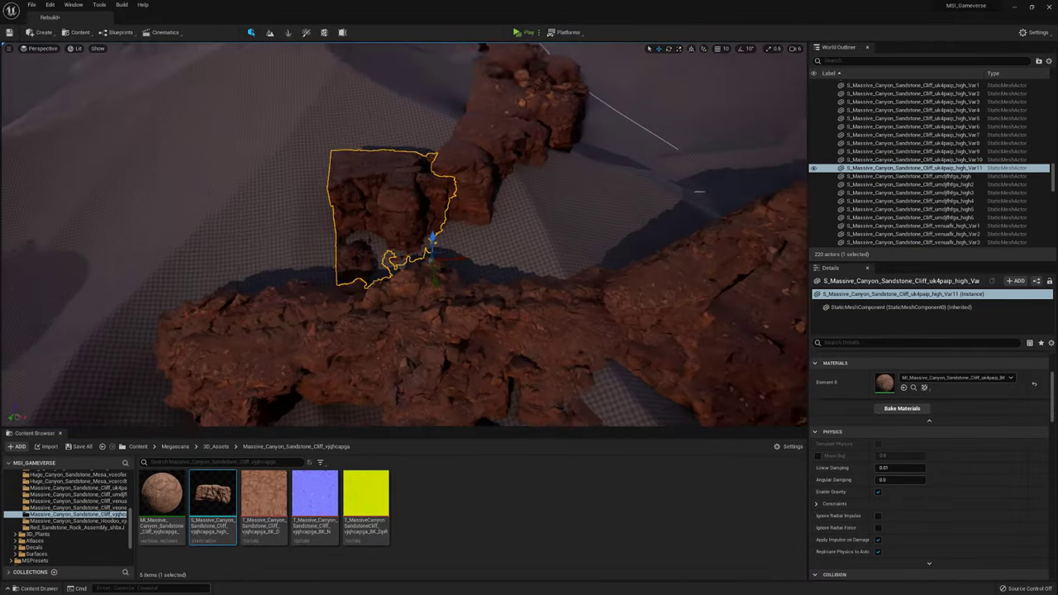
Step: Add another veoneio cliff copy beside the duplicated mesa rocks and sink it into the dune
{"action": "left_click", "coordinate": [288, 253]}
{"action": "key", "text": "f"}
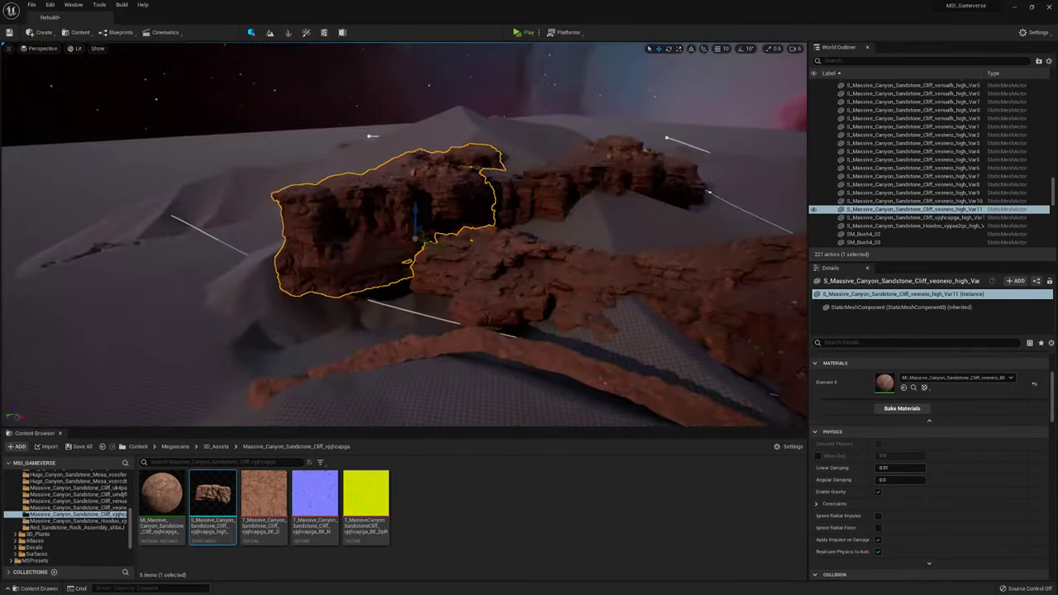
{"action": "scroll", "coordinate": [420, 269], "scroll_direction": "up", "scroll_amount": 5}
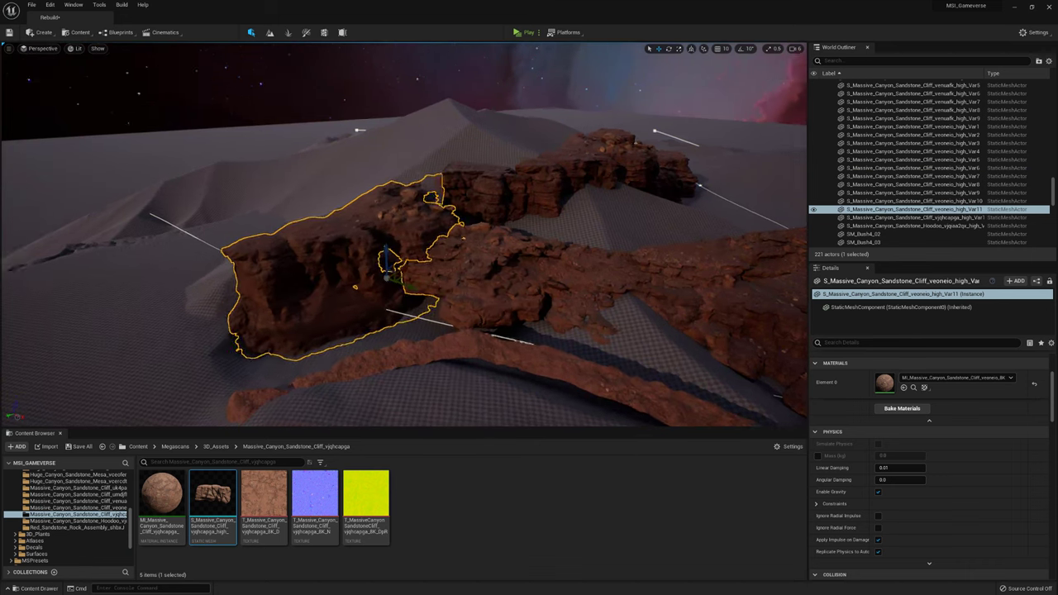
Step: Fill the gap in the cliff line with a rotated vjqhcapga cliff copy, then check the scene through CameraActor1
{"action": "left_click_drag", "start_coordinate": [416, 241], "coordinate": [416, 232]}
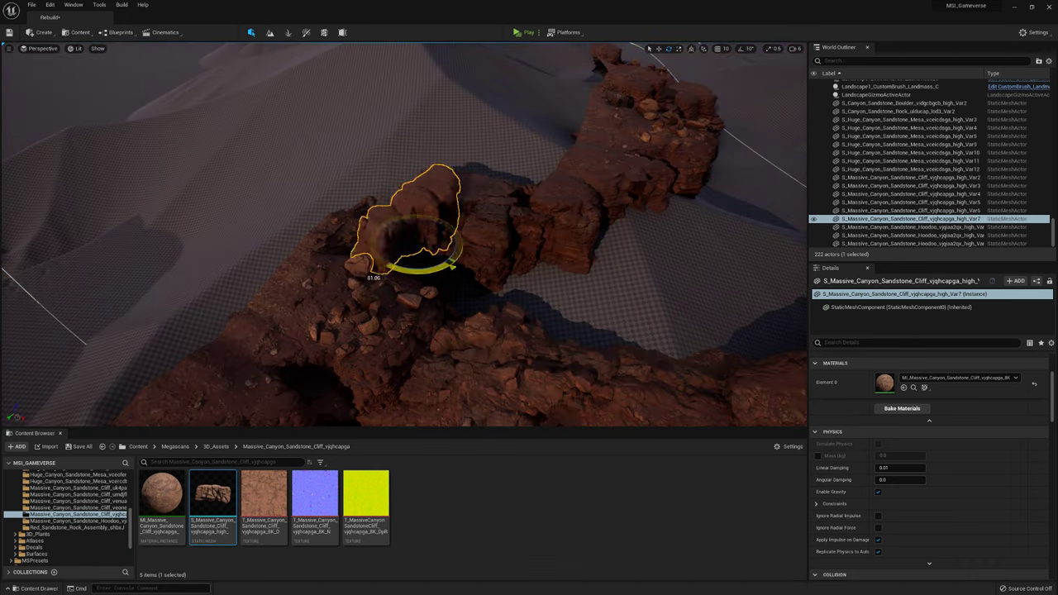
{"action": "key", "text": "f"}
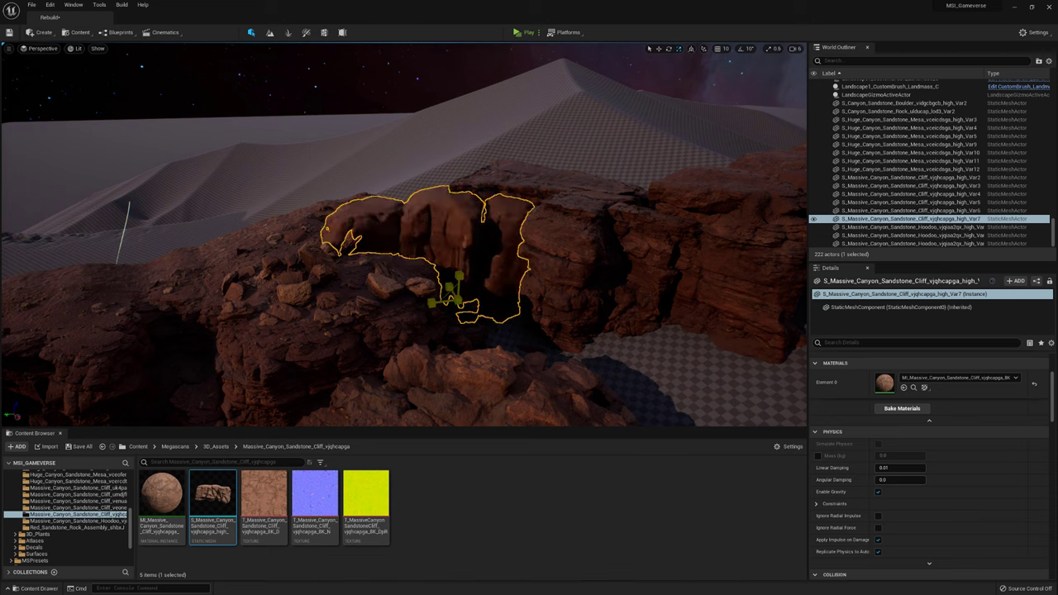
{"action": "left_click", "coordinate": [41, 48]}
{"action": "left_click", "coordinate": [49, 141]}
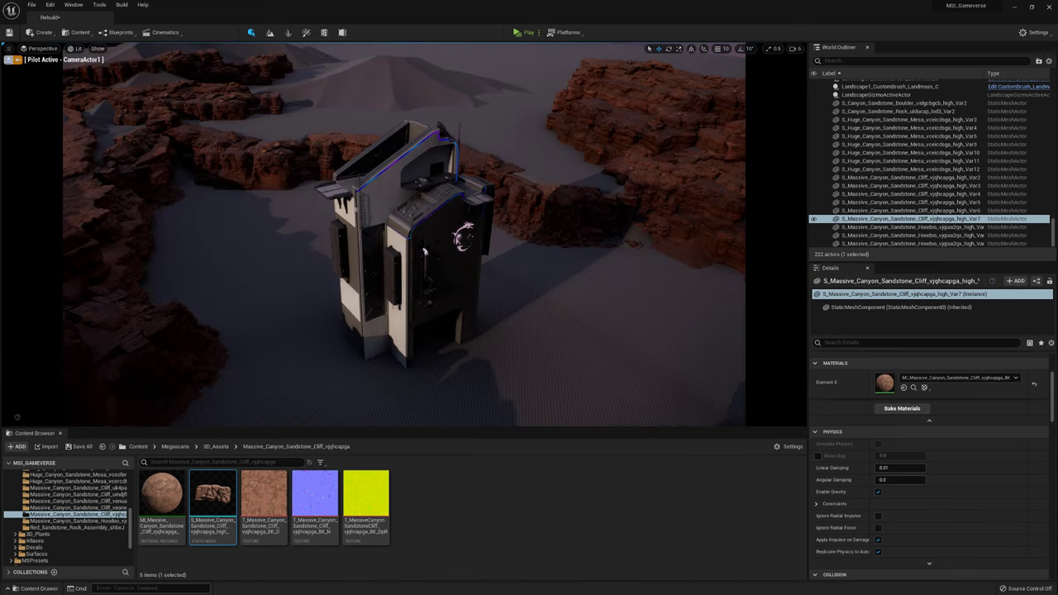
Step: Locate the Huge Canyon Sandstone Mesa vceicdsga mesh from a placed rock and add a new instance beside the cliff line
{"action": "left_click", "coordinate": [266, 71]}
{"action": "left_click", "coordinate": [142, 56]}
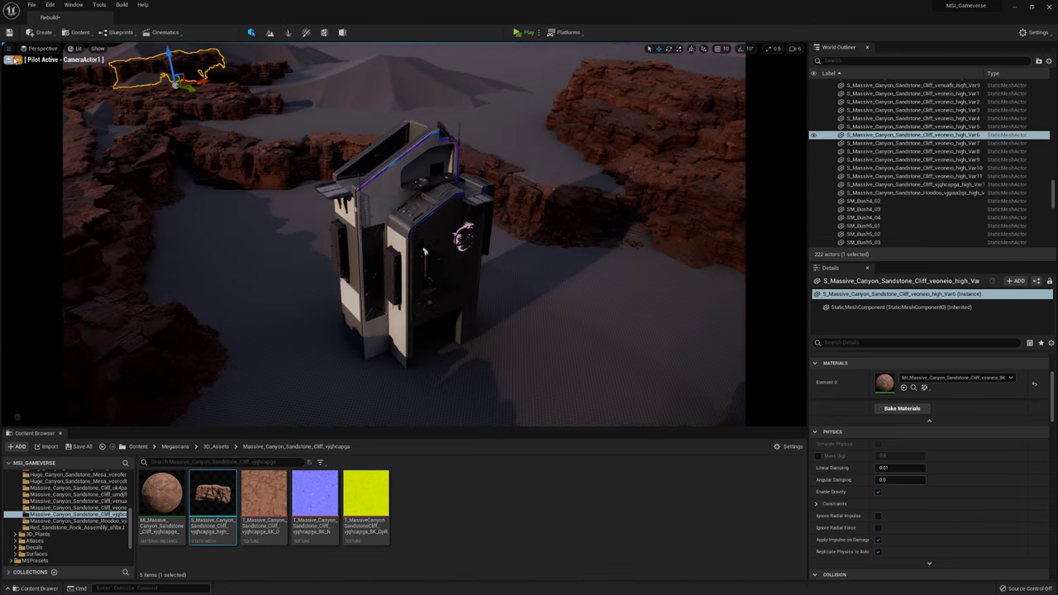
{"action": "left_click", "coordinate": [248, 106]}
{"action": "key", "text": "f"}
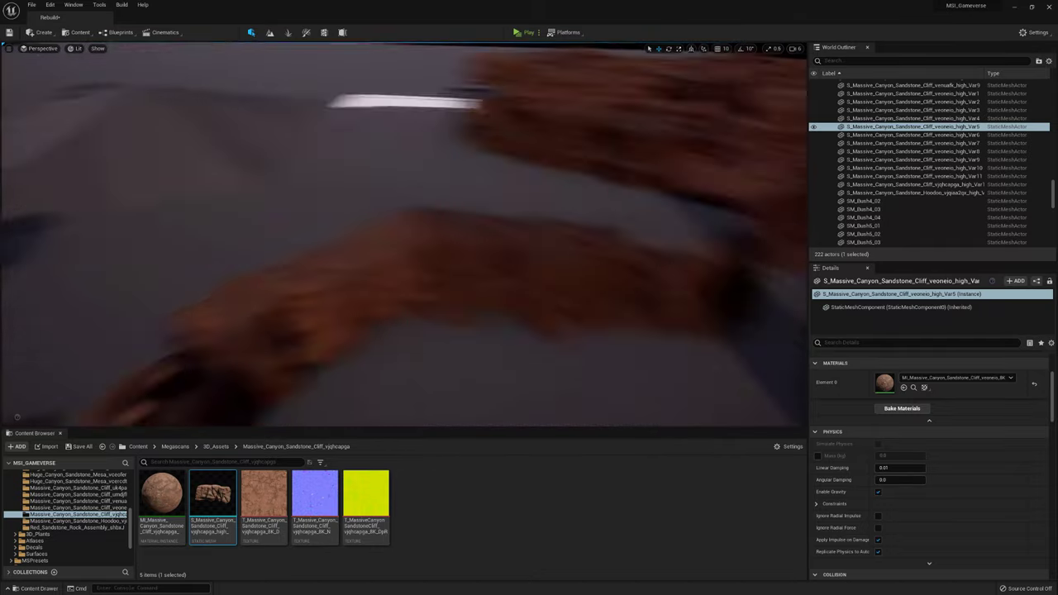
{"action": "left_click", "coordinate": [509, 129]}
{"action": "key", "text": "f"}
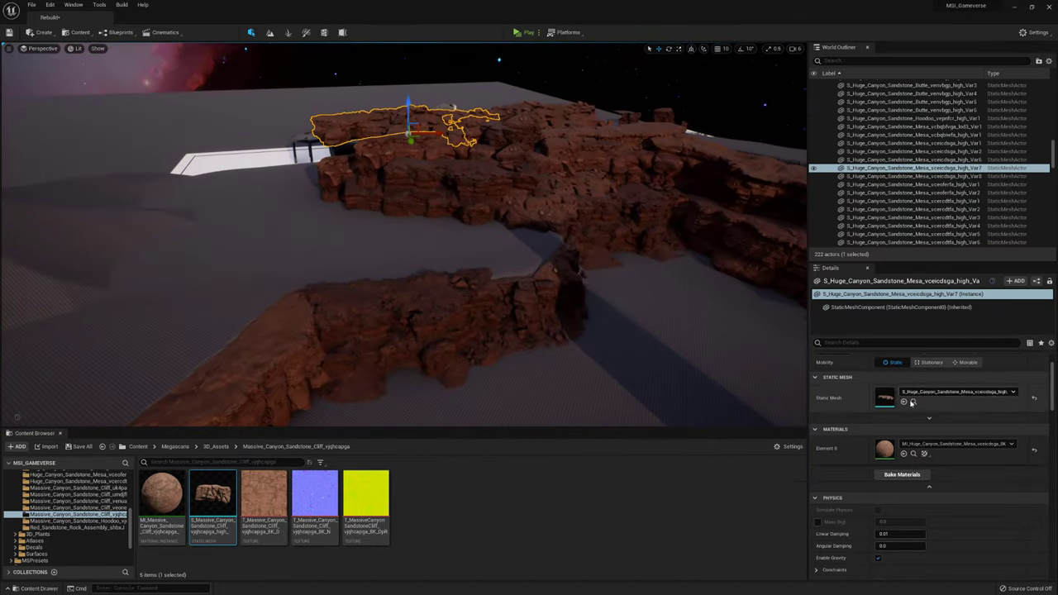
{"action": "left_click", "coordinate": [912, 402]}
{"action": "left_click_drag", "start_coordinate": [213, 496], "coordinate": [381, 231]}
Step: Rotate the new mesa rock against the end of the cliffs and duplicate it to extend the formation
{"action": "key", "text": "e"}
{"action": "key", "text": "w"}
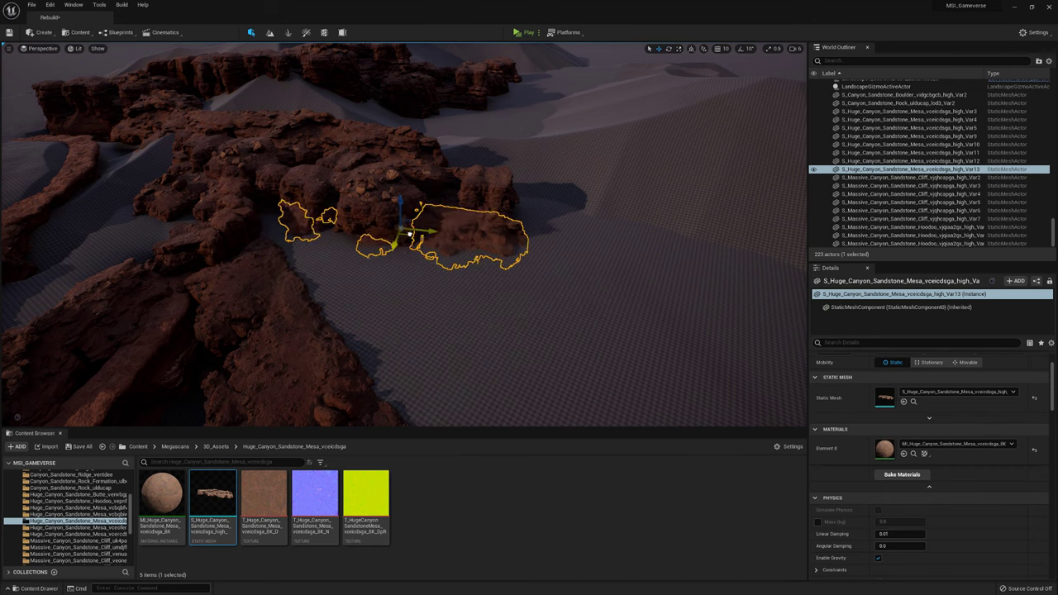
{"action": "scroll", "coordinate": [448, 230], "scroll_direction": "up", "scroll_amount": 3}
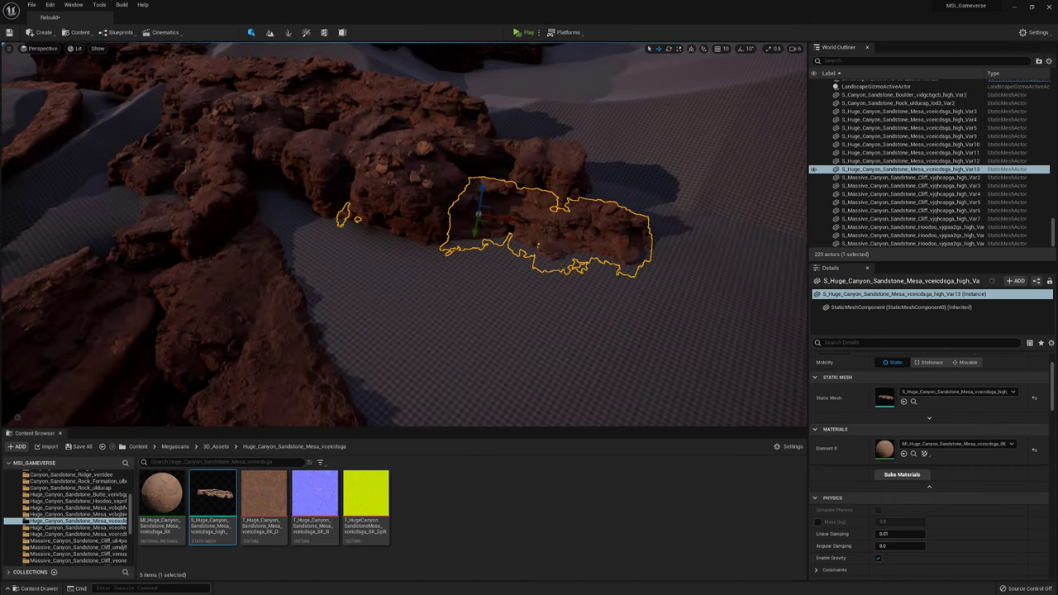
{"action": "left_click_drag", "start_coordinate": [448, 231], "coordinate": [327, 213], "text": "alt"}
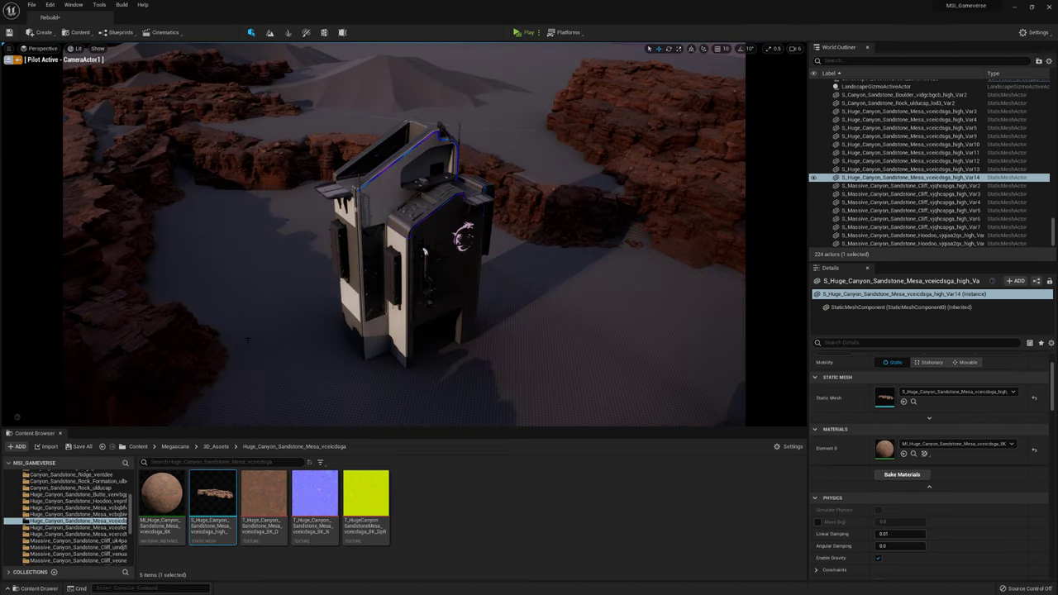
Step: Open the Building_Revision_01 folder among the GameVerse assets
{"action": "left_click", "coordinate": [75, 495]}
{"action": "scroll", "coordinate": [49, 504], "scroll_direction": "up", "scroll_amount": 5}
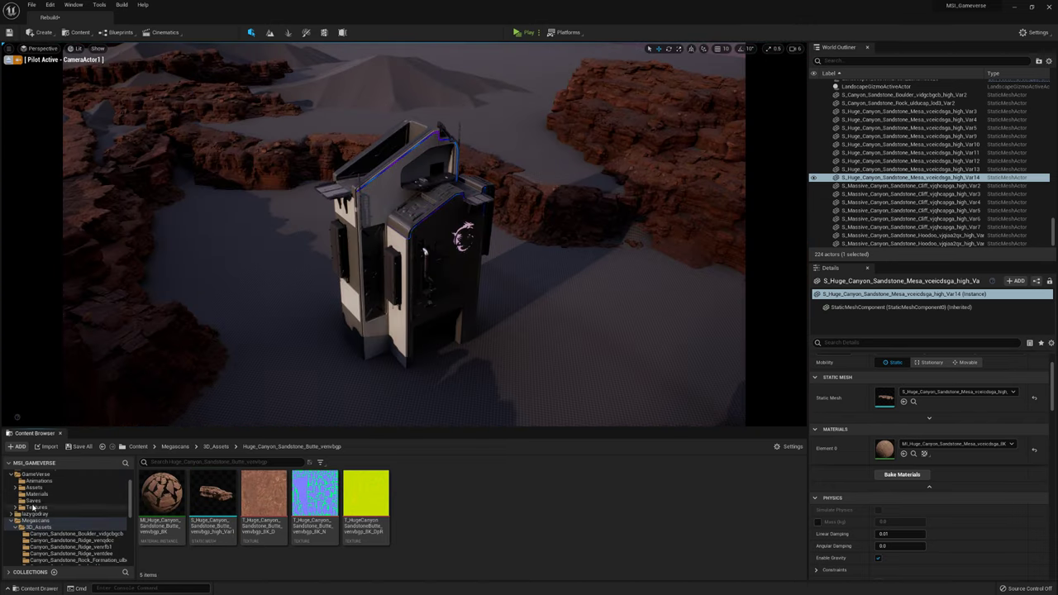
{"action": "left_click", "coordinate": [17, 488]}
{"action": "left_click", "coordinate": [54, 506]}
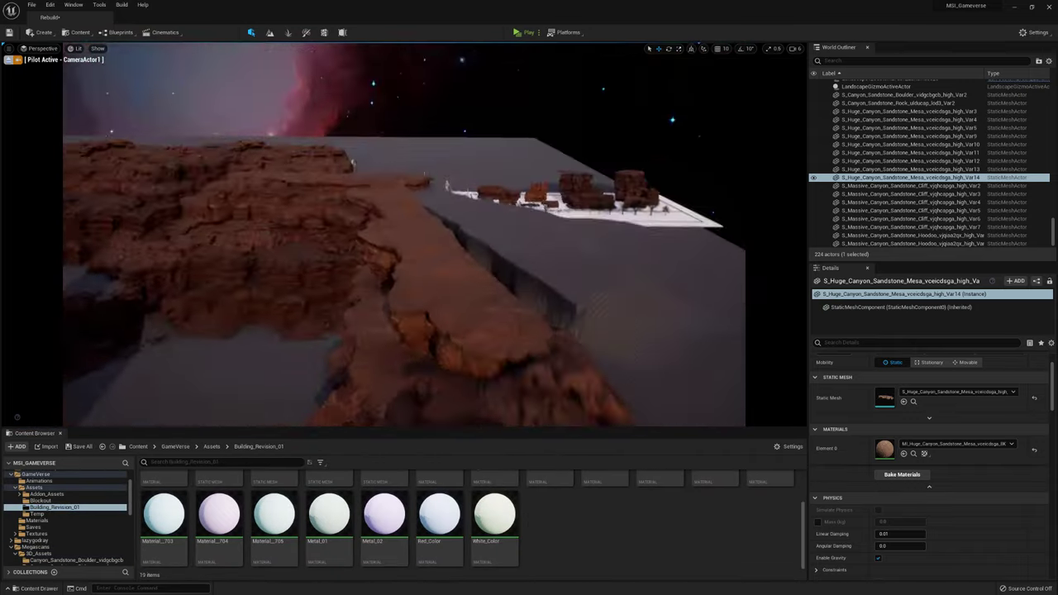
Step: Bring Building_9 from the asset lineup into the canyon and position it in front of the tower's base
{"action": "left_click", "coordinate": [645, 217]}
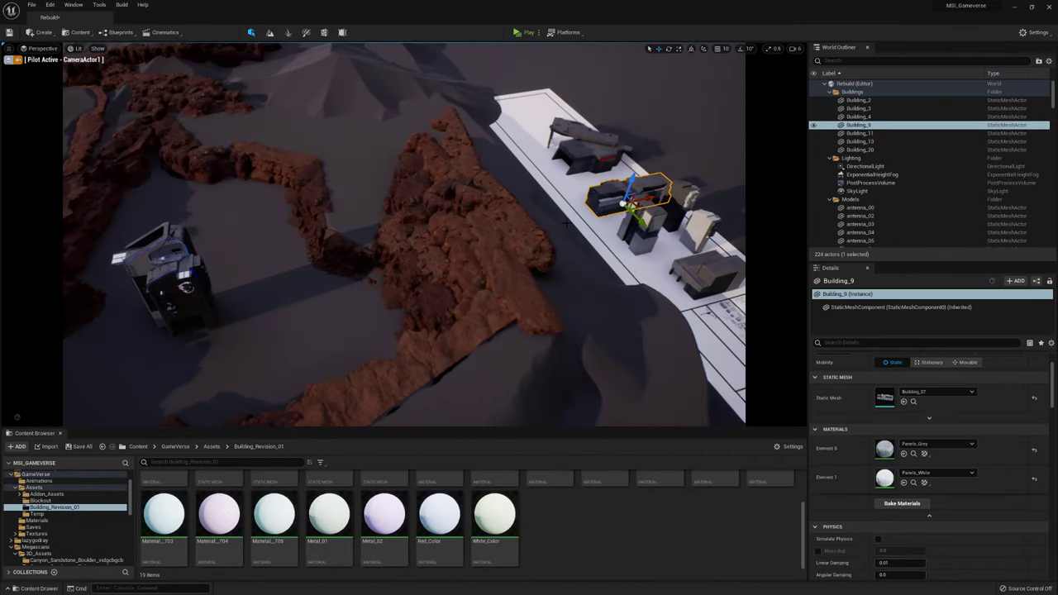
{"action": "key", "text": "f"}
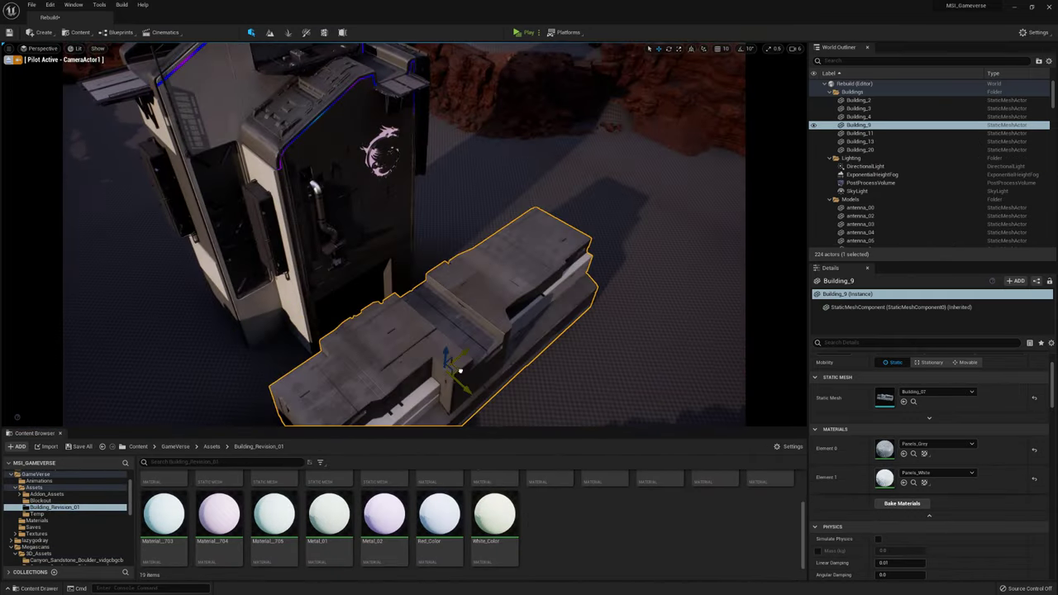
{"action": "left_click_drag", "start_coordinate": [477, 373], "coordinate": [364, 331], "text": "alt"}
{"action": "left_click", "coordinate": [157, 248]}
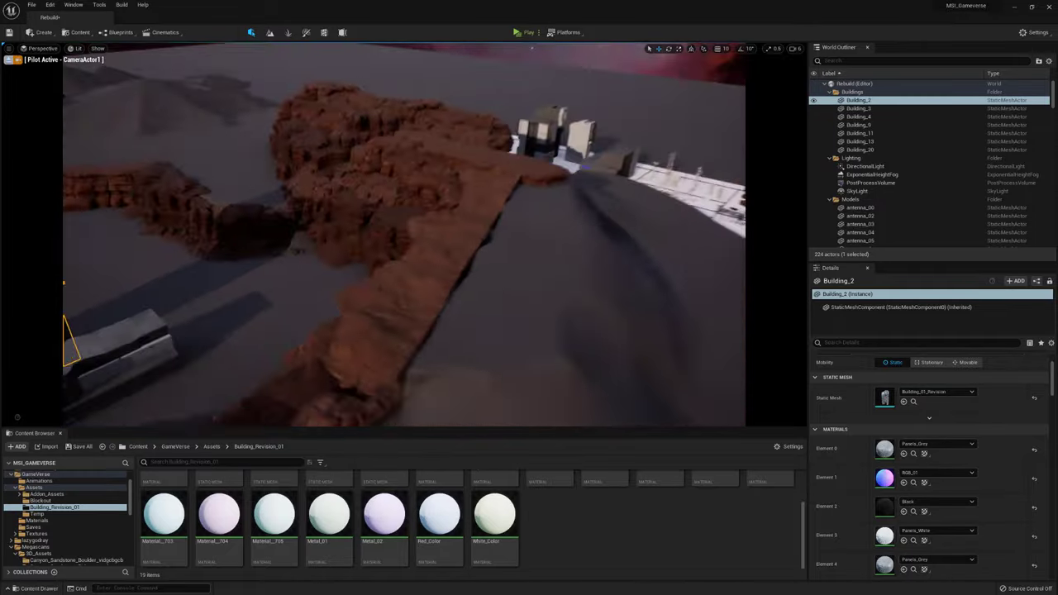
Step: Bring Building_11 from the asset lineup to the open ground between the tower and the far cliffs
{"action": "left_click", "coordinate": [570, 194]}
{"action": "left_click", "coordinate": [913, 401]}
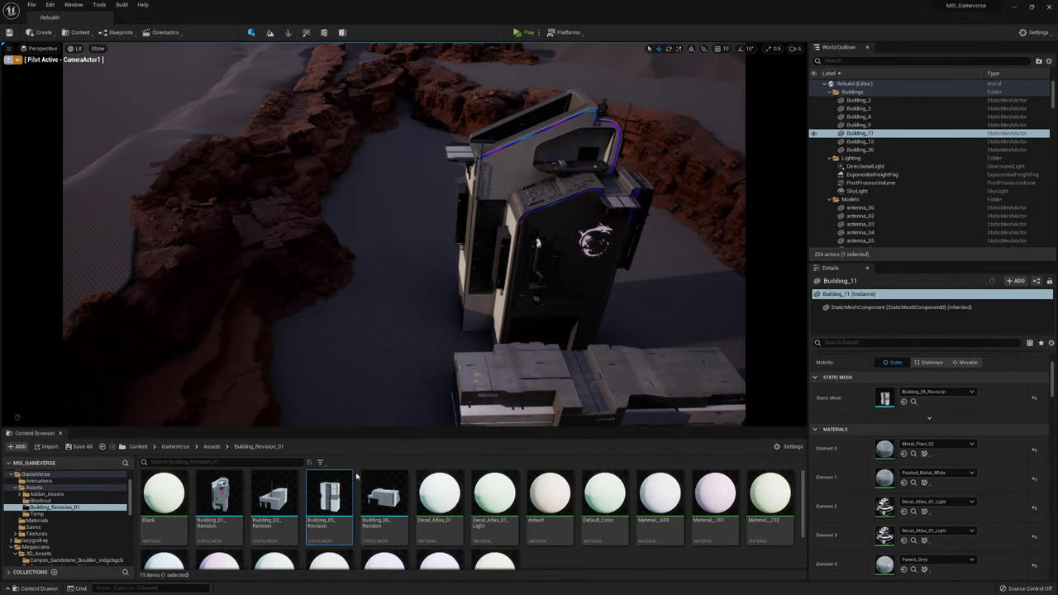
{"action": "left_click_drag", "start_coordinate": [884, 398], "coordinate": [291, 323]}
{"action": "key", "text": "Delete"}
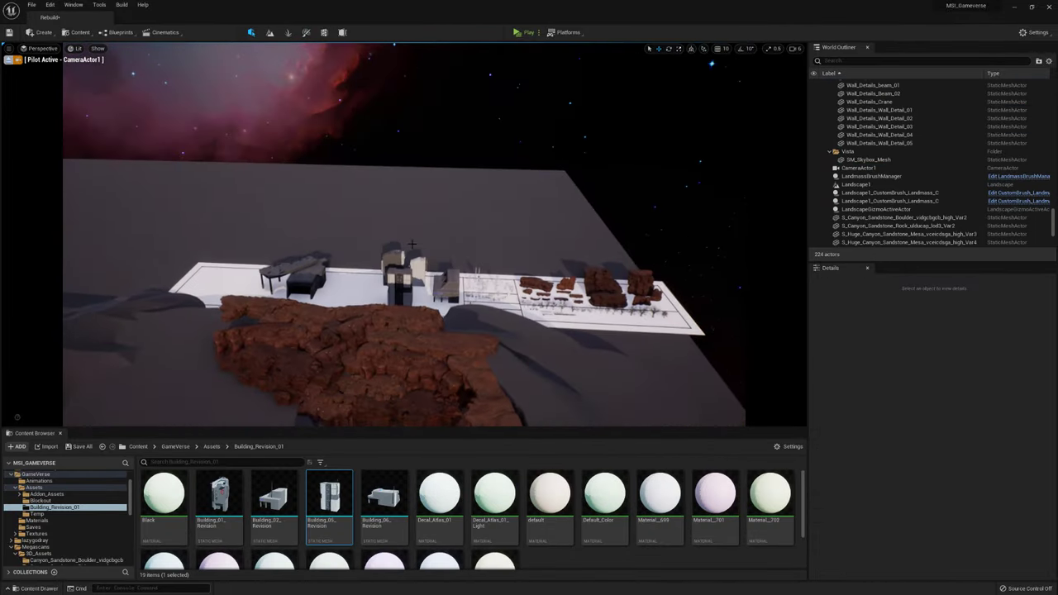
{"action": "key", "text": "ctrl+z"}
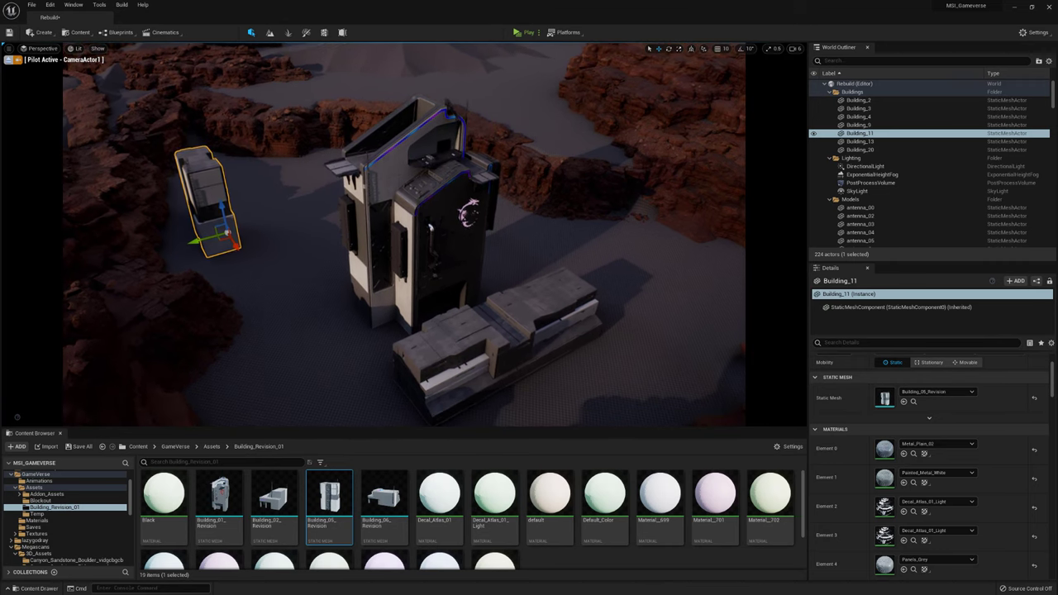
Step: Bring Building_3 from the asset lineup into the foreground beside the tower and Building_9
{"action": "key", "text": "f"}
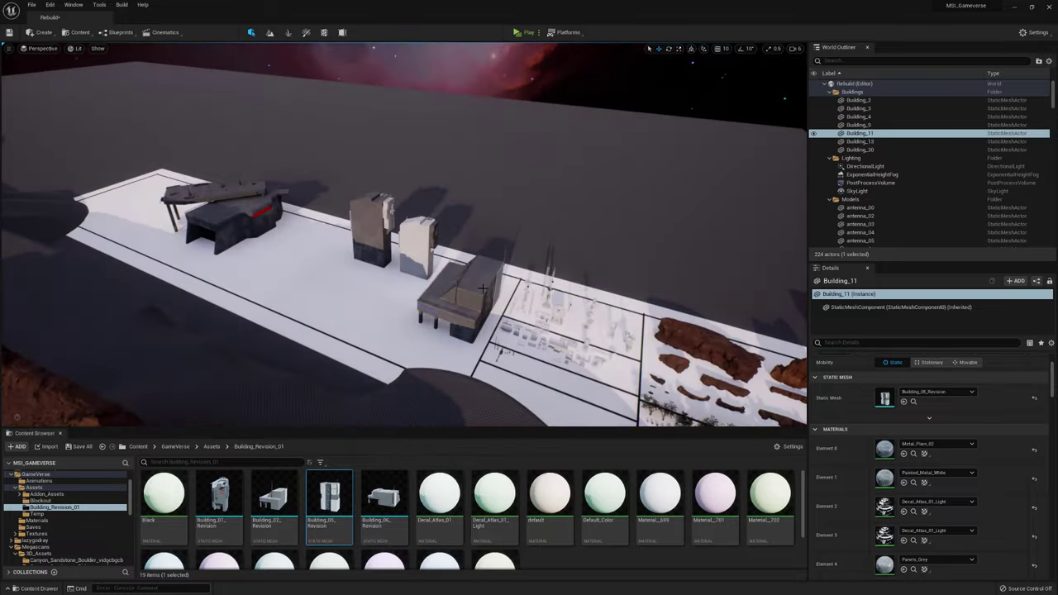
{"action": "left_click", "coordinate": [483, 288]}
{"action": "key", "text": "f"}
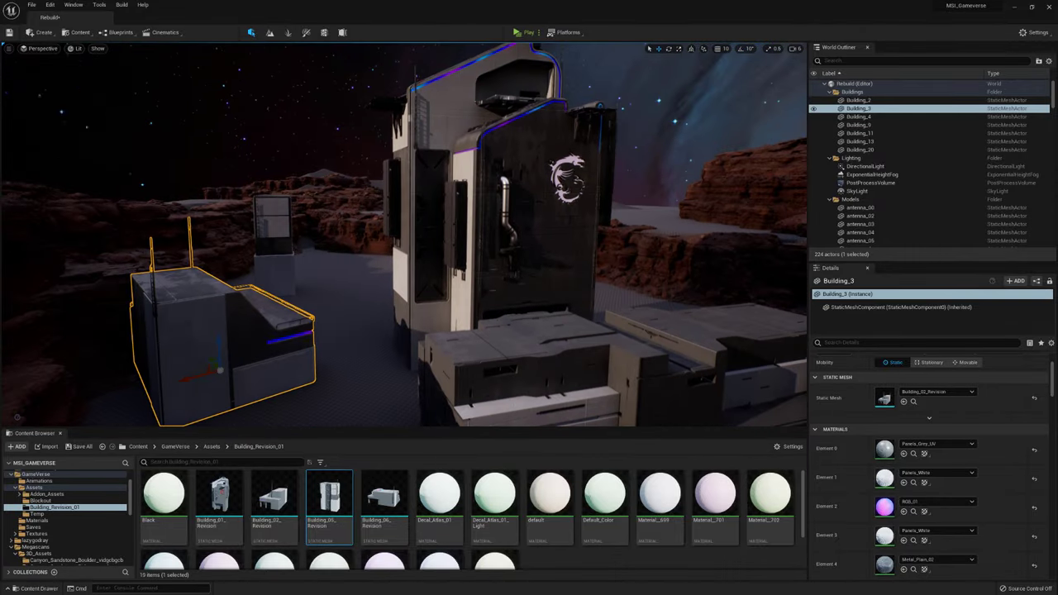
Step: Check the layout through CameraActor1 and create a second camera looking up at the tower from a low angle
{"action": "left_click", "coordinate": [39, 48]}
{"action": "left_click", "coordinate": [50, 162]}
{"action": "left_click", "coordinate": [39, 48]}
{"action": "left_click", "coordinate": [50, 178]}
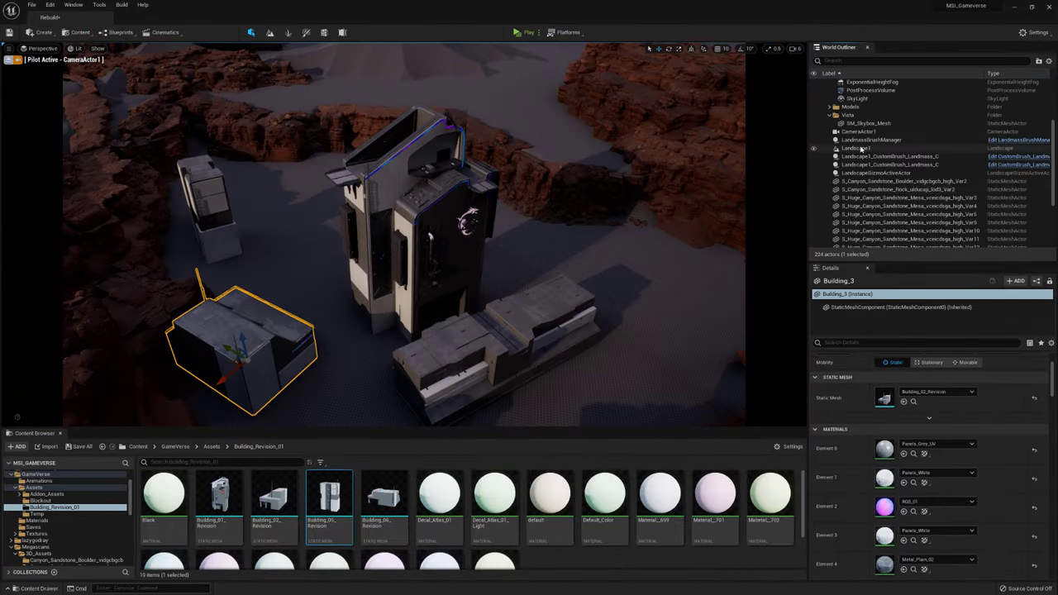
{"action": "left_click", "coordinate": [38, 48]}
{"action": "left_click", "coordinate": [49, 170]}
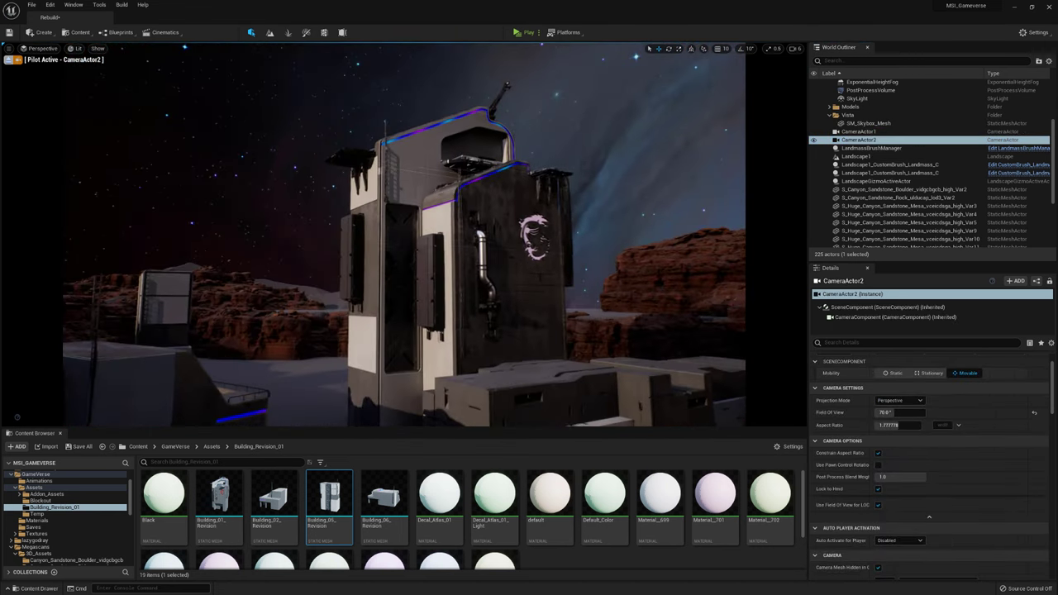
{"action": "right_click_drag", "start_coordinate": [593, 237], "coordinate": [593, 237]}
{"action": "left_click", "coordinate": [472, 272]}
{"action": "left_click", "coordinate": [248, 319], "text": "ctrl"}
{"action": "left_click", "coordinate": [273, 166], "text": "ctrl"}
Step: Flatten the steep terrain ridge in front of the outer cliff row with the Landscape Flatten tool, then return to selection mode
{"action": "left_click", "coordinate": [592, 237]}
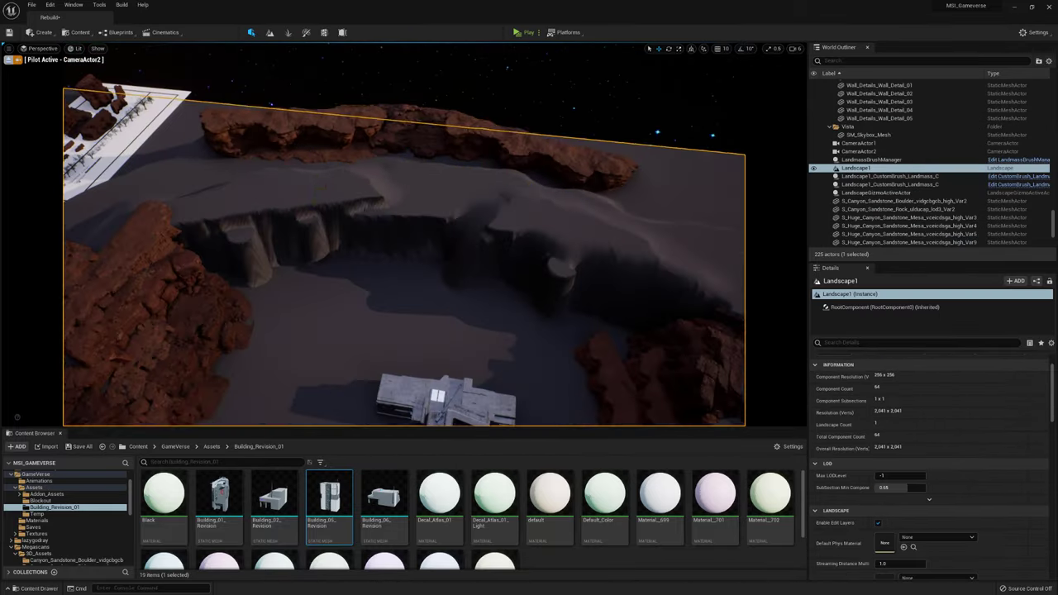
{"action": "left_click", "coordinate": [270, 32]}
{"action": "left_click", "coordinate": [68, 84]}
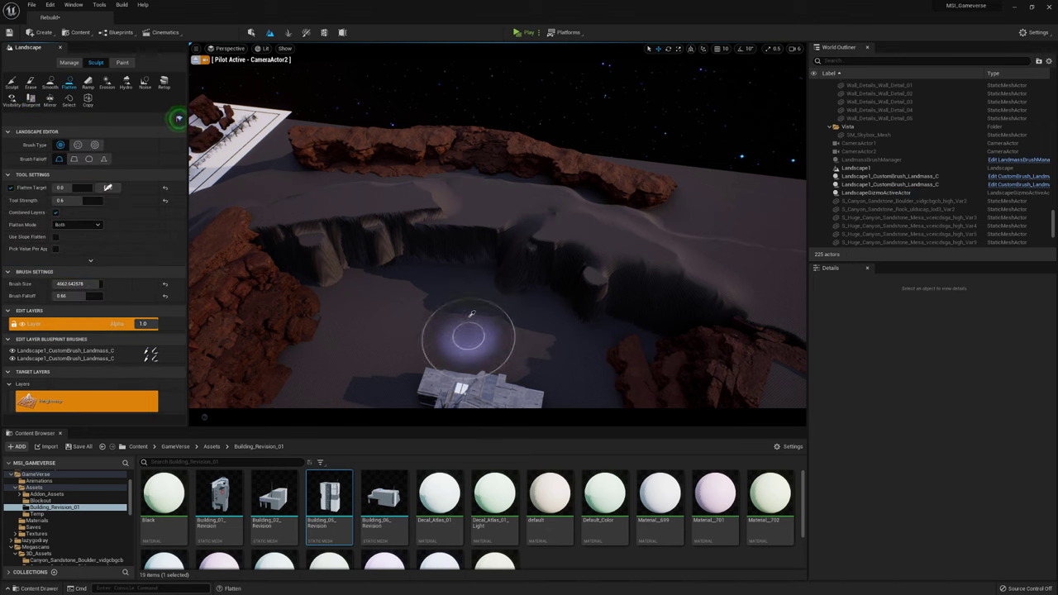
{"action": "mouse_move", "coordinate": [604, 308]}
{"action": "left_mouse_down"}
{"action": "mouse_move", "coordinate": [688, 258]}
{"action": "mouse_move", "coordinate": [637, 254]}
{"action": "left_mouse_up"}
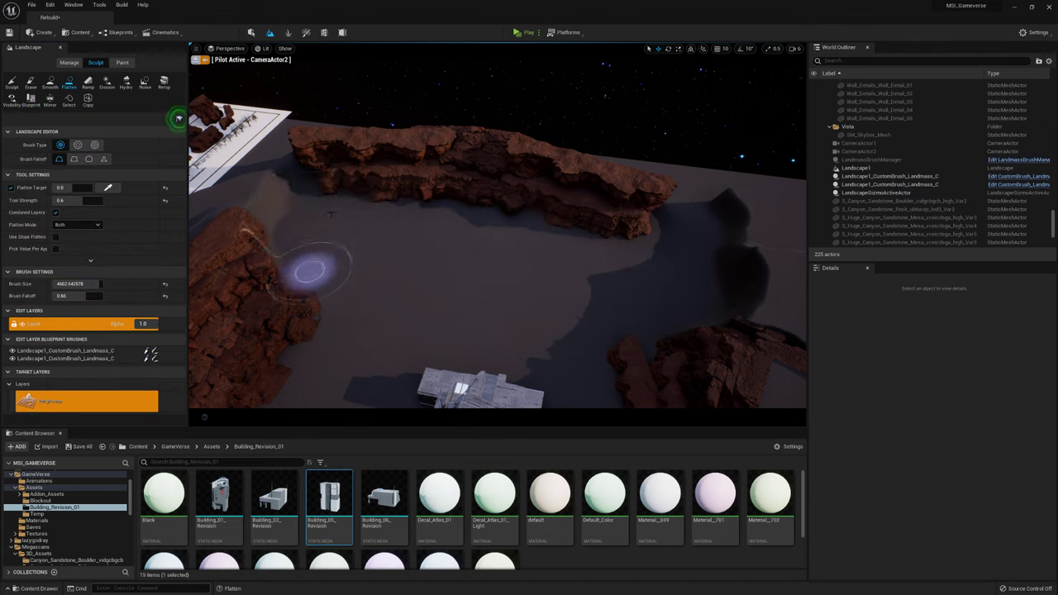
{"action": "key", "text": "shift+1"}
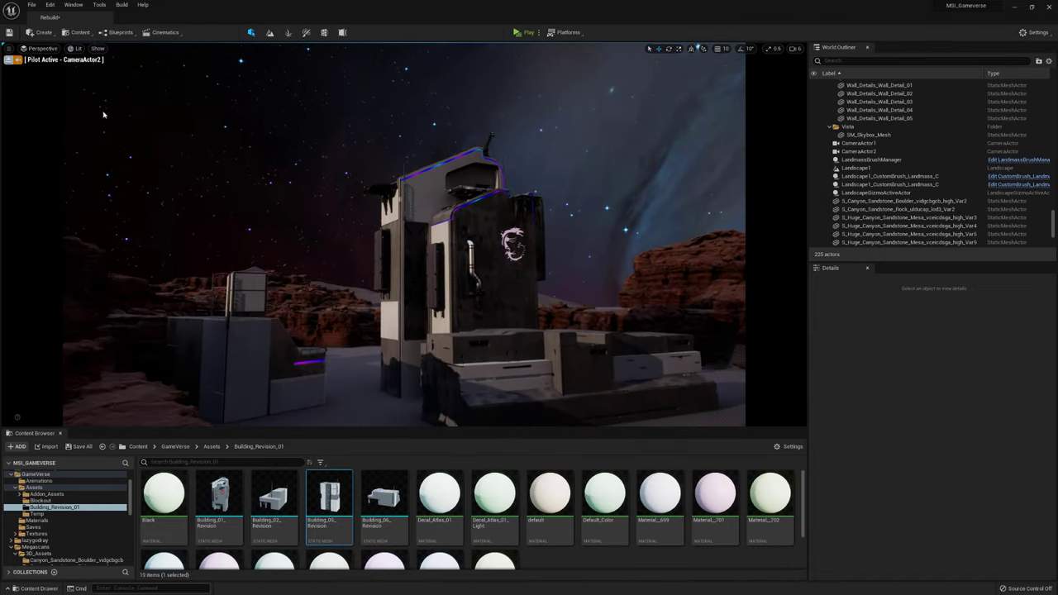
Step: Open Viewport 2 as a separate window, set it to the CameraActor2 view and move it out of the way
{"action": "left_click", "coordinate": [99, 4]}
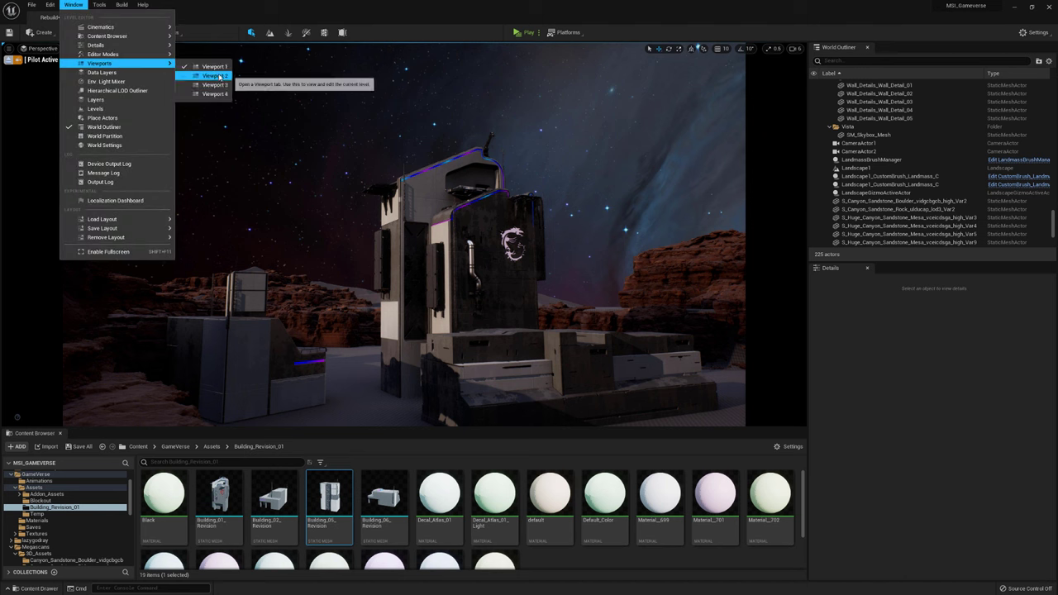
{"action": "key", "text": "Escape"}
{"action": "left_click", "coordinate": [198, 165]}
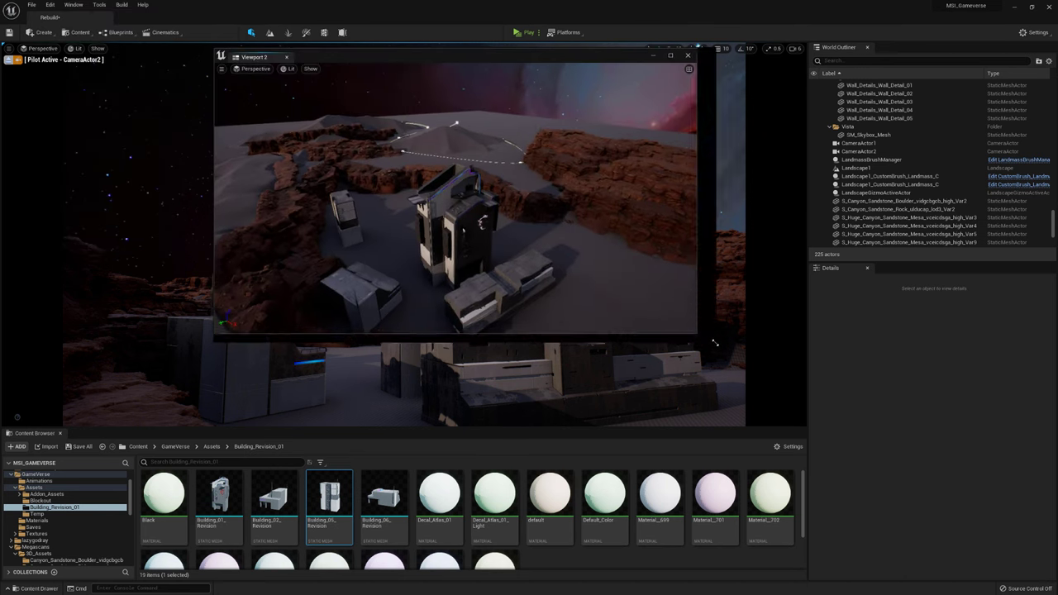
{"action": "left_click", "coordinate": [253, 69]}
{"action": "left_click", "coordinate": [264, 107]}
{"action": "left_click_drag", "start_coordinate": [529, 56], "coordinate": [43, 339]}
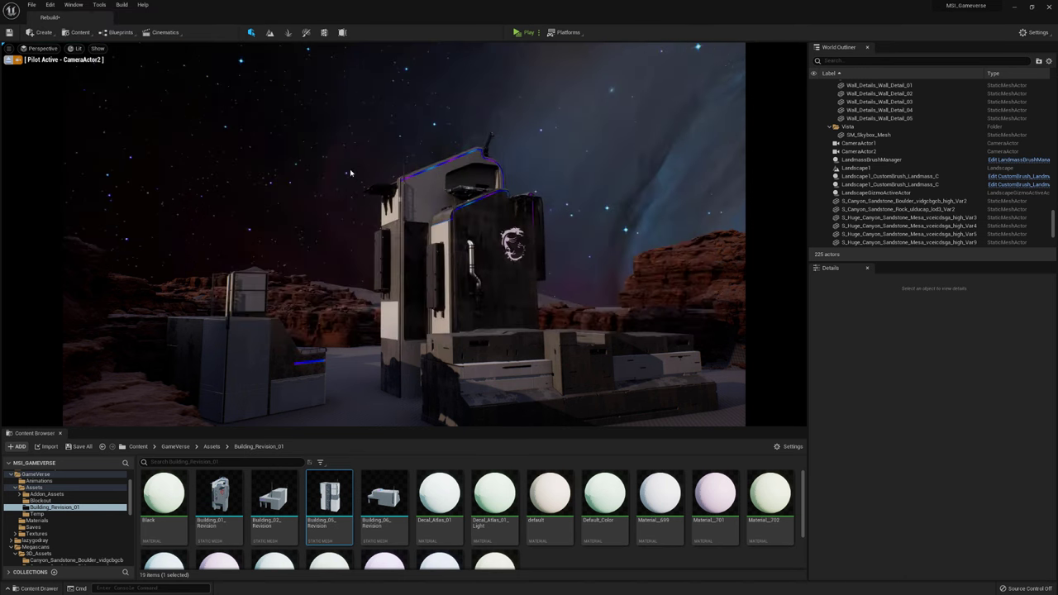
Step: Rotate and move Building_3 toward the cliffs into CameraActor2's foreground, check it in Viewport 2 and close that window
{"action": "right_click_drag", "start_coordinate": [405, 231], "coordinate": [570, 215]}
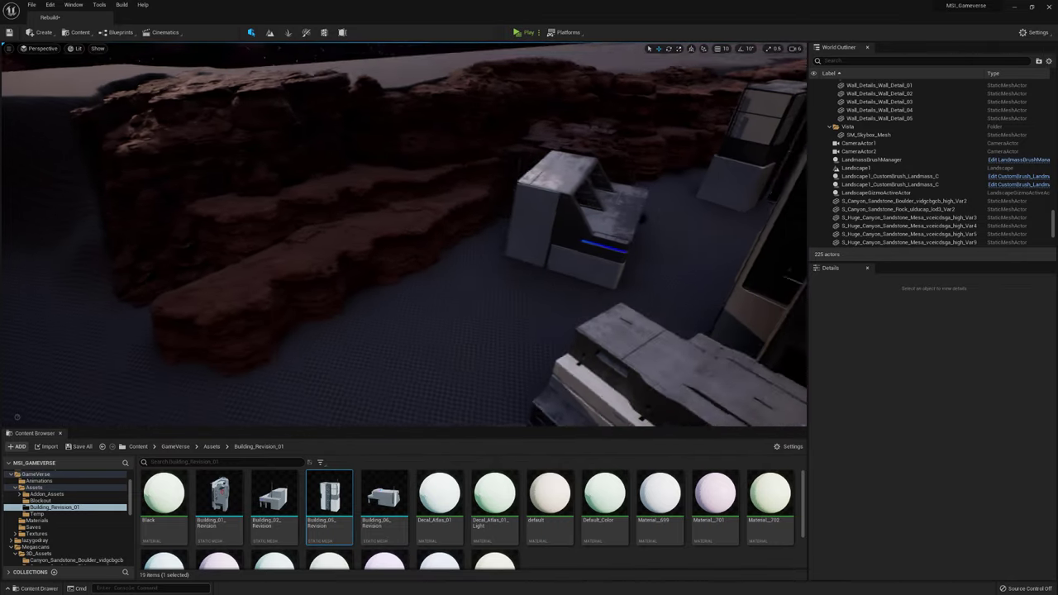
{"action": "left_click", "coordinate": [579, 219]}
{"action": "key", "text": "f"}
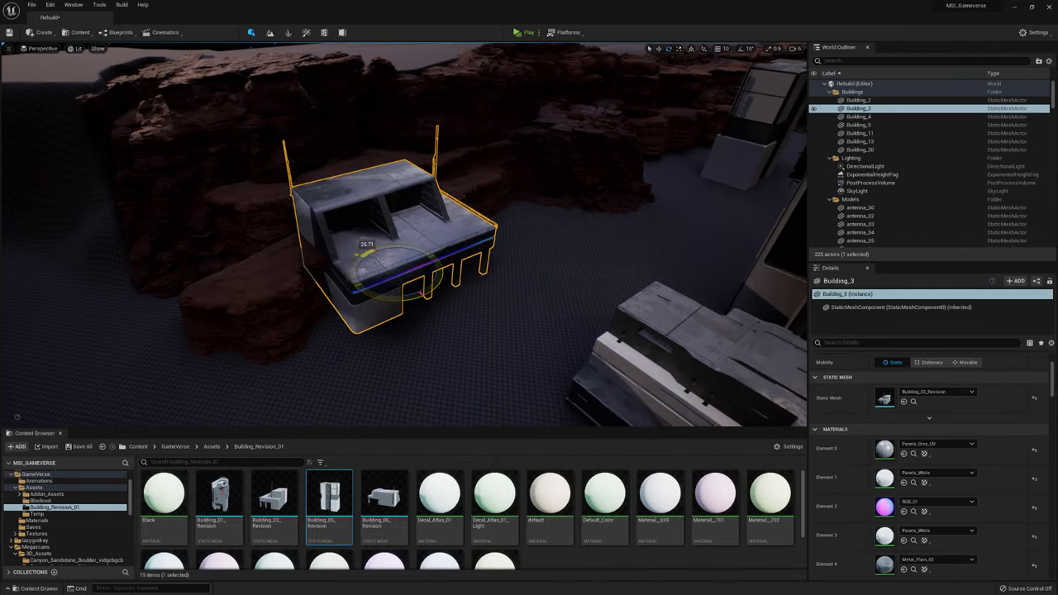
{"action": "left_click_drag", "start_coordinate": [395, 263], "coordinate": [362, 263], "text": "alt"}
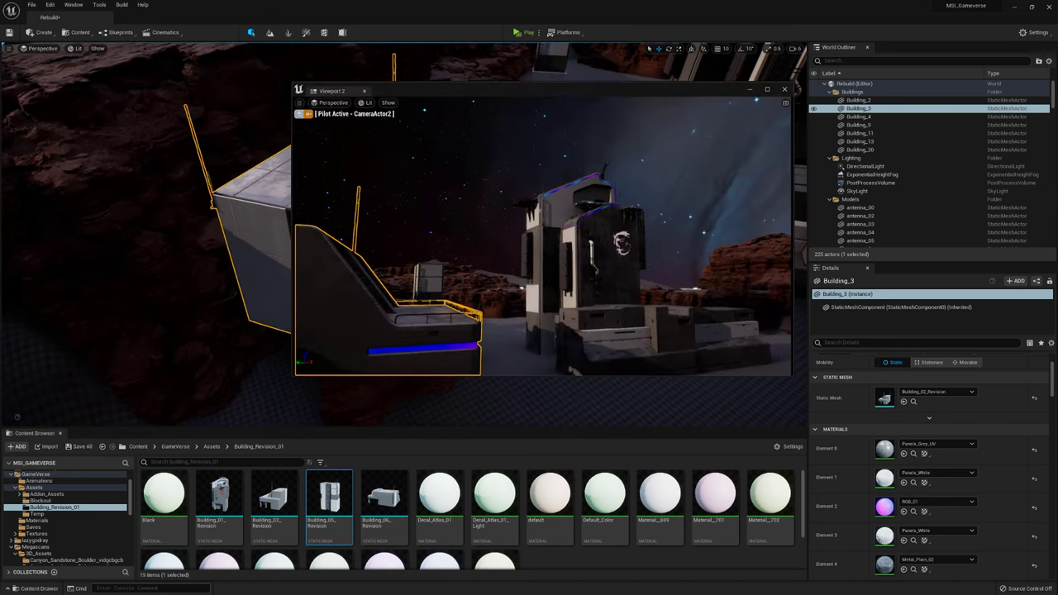
{"action": "left_click", "coordinate": [659, 355]}
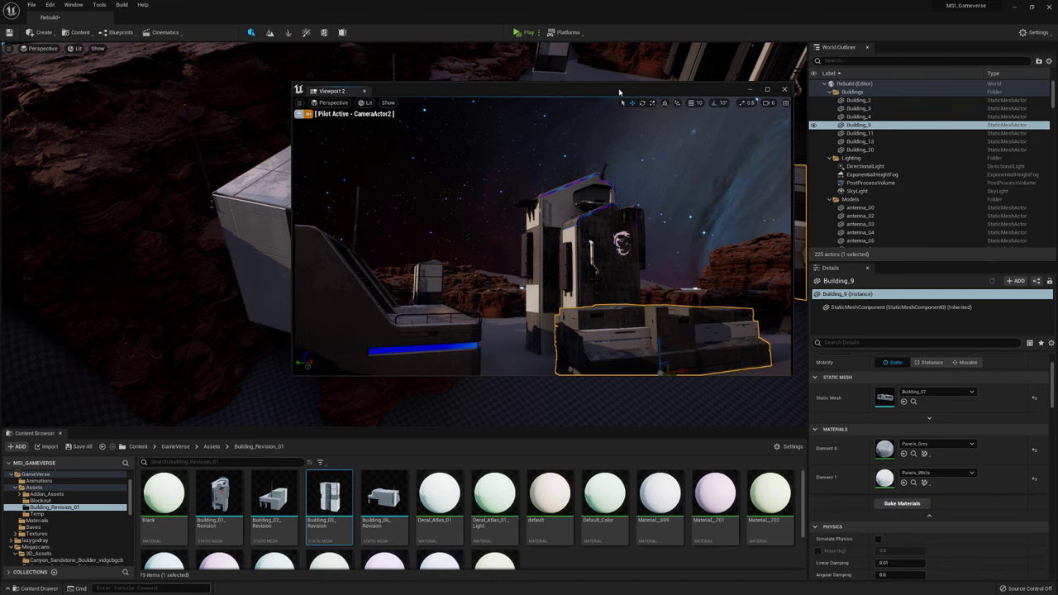
{"action": "left_click", "coordinate": [785, 89]}
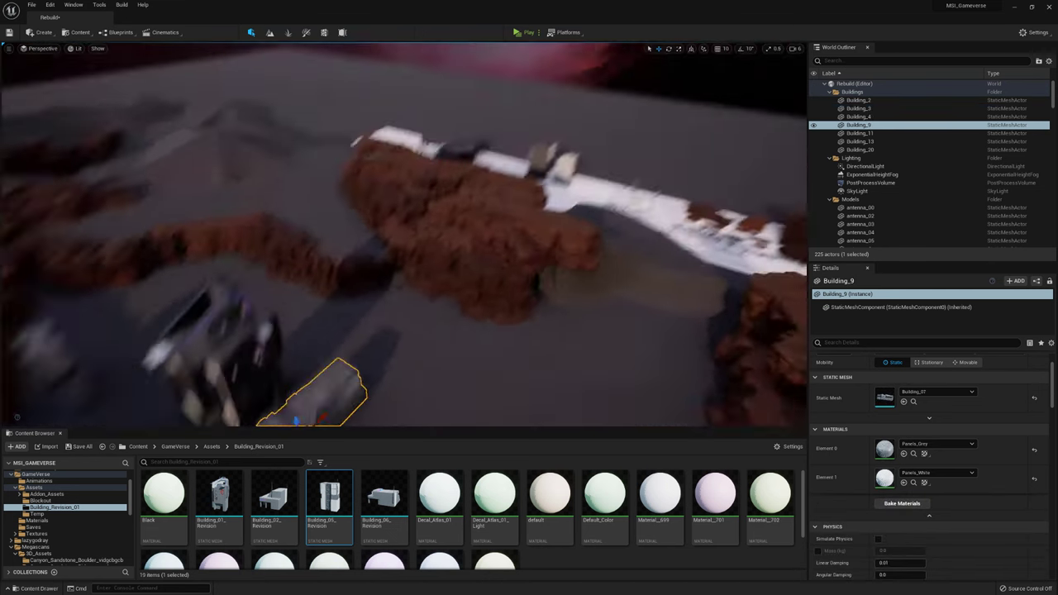
Step: Bring Building_20 from the asset lineup in front of Building_9, then duplicate the platform beside it and rotate the copy
{"action": "left_click", "coordinate": [468, 157]}
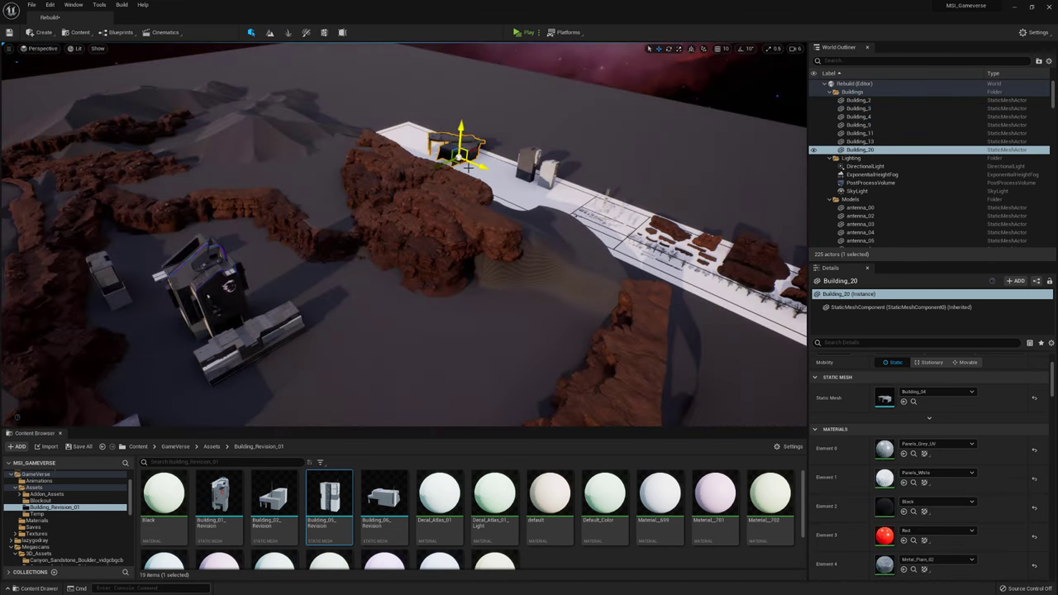
{"action": "key", "text": "f"}
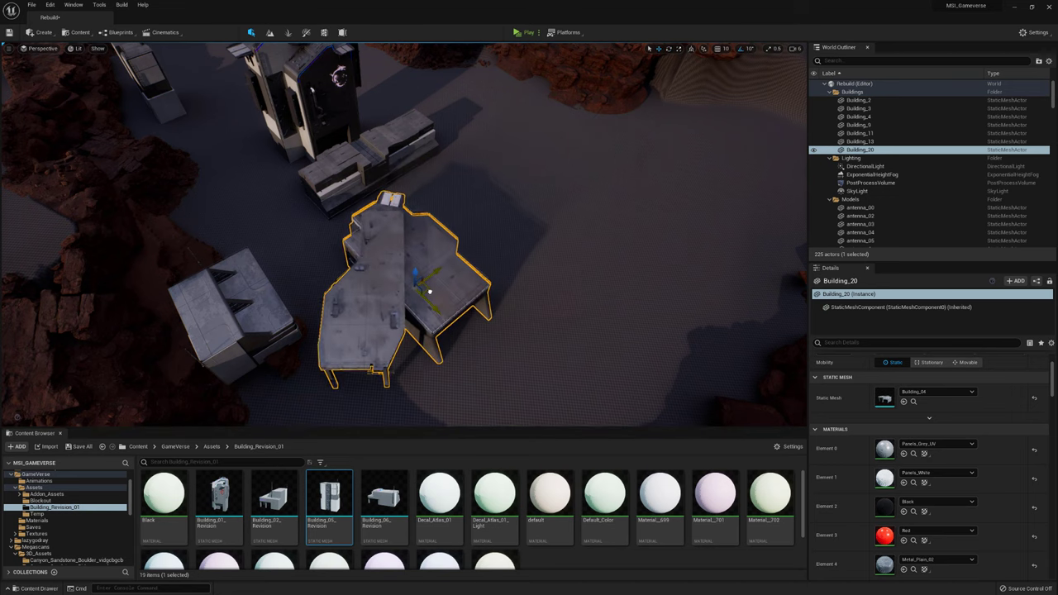
{"action": "left_click_drag", "start_coordinate": [429, 292], "coordinate": [496, 265], "text": "alt"}
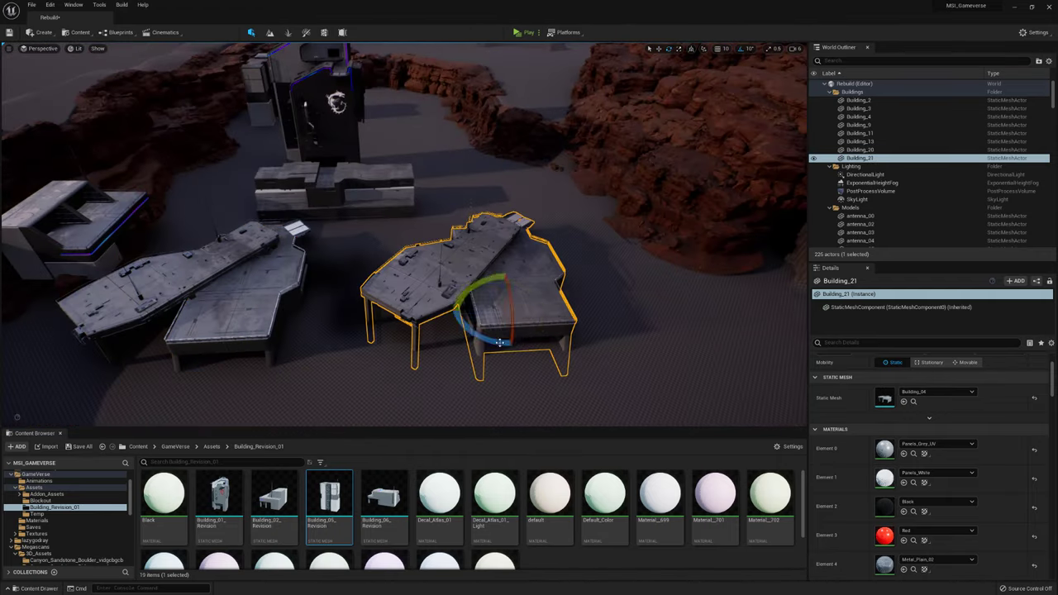
{"action": "left_click_drag", "start_coordinate": [500, 341], "coordinate": [526, 222]}
Step: Move the selected group of sandstone boulder, rock and cliff pieces beneath Building_3 and switch the viewport to unlit shading
{"action": "right_click_drag", "start_coordinate": [502, 281], "coordinate": [451, 161]}
{"action": "left_click", "coordinate": [389, 264]}
{"action": "key", "text": "f"}
{"action": "key", "text": "f"}
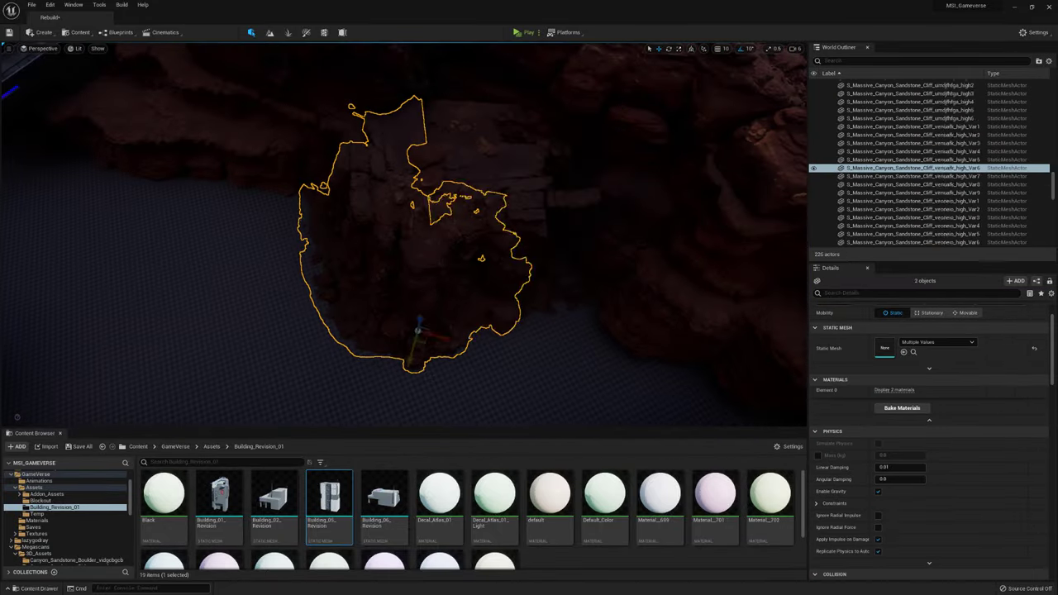
{"action": "key", "text": "ctrl+z"}
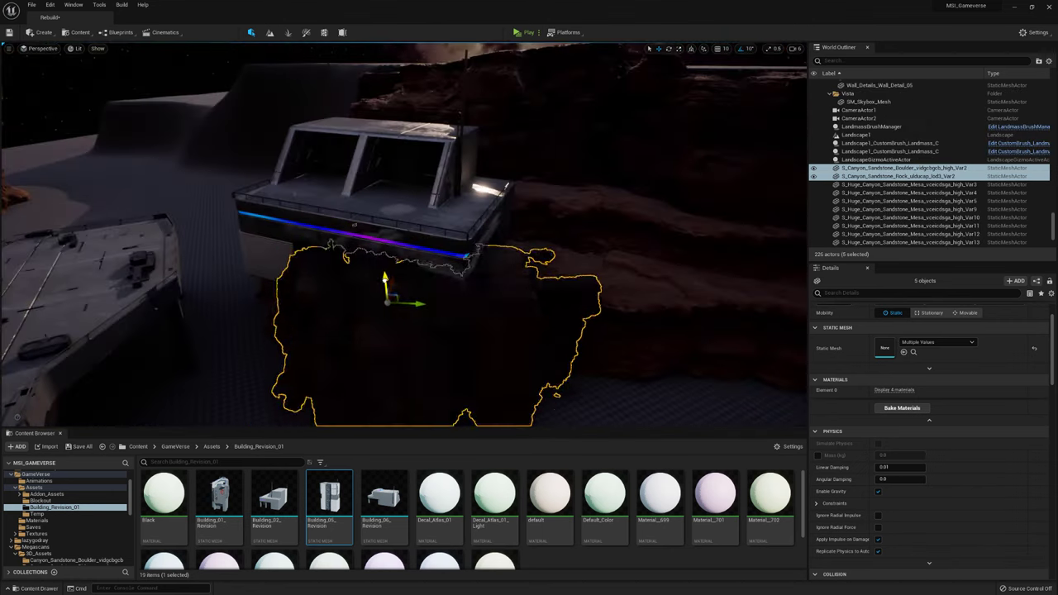
{"action": "left_click", "coordinate": [79, 48]}
{"action": "left_click", "coordinate": [91, 76]}
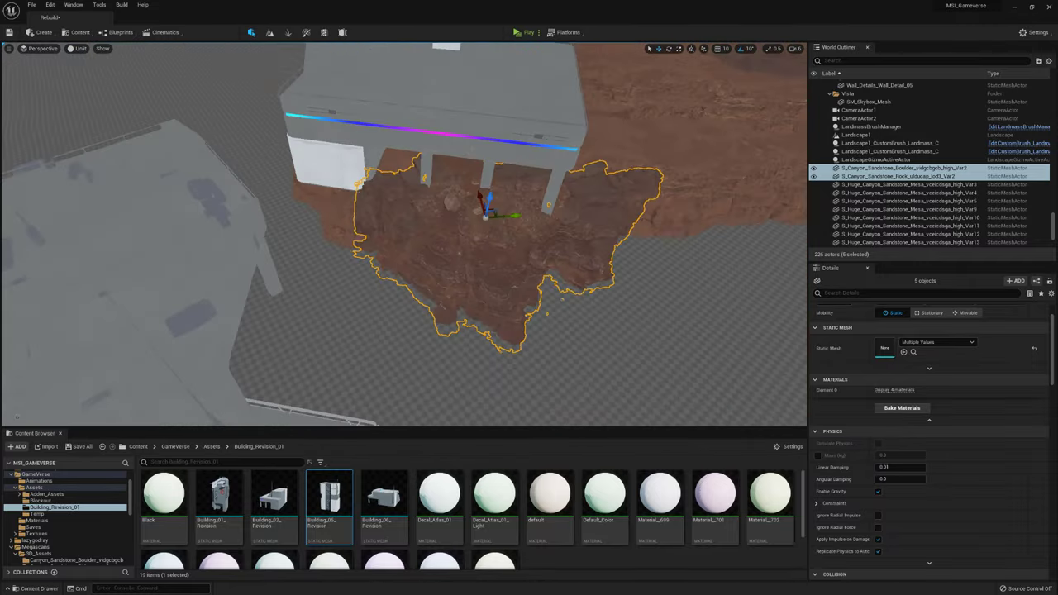
Step: Duplicate the rock pieces under Building_3 and place the copies around the base of its wall to fill the gaps
{"action": "key", "text": "ctrl+d"}
{"action": "right_click_drag", "start_coordinate": [428, 254], "coordinate": [428, 254]}
{"action": "key", "text": "w"}
{"action": "right_click_drag", "start_coordinate": [284, 166], "coordinate": [439, 234]}
{"action": "key", "text": "Delete"}
{"action": "key", "text": "ctrl+z"}
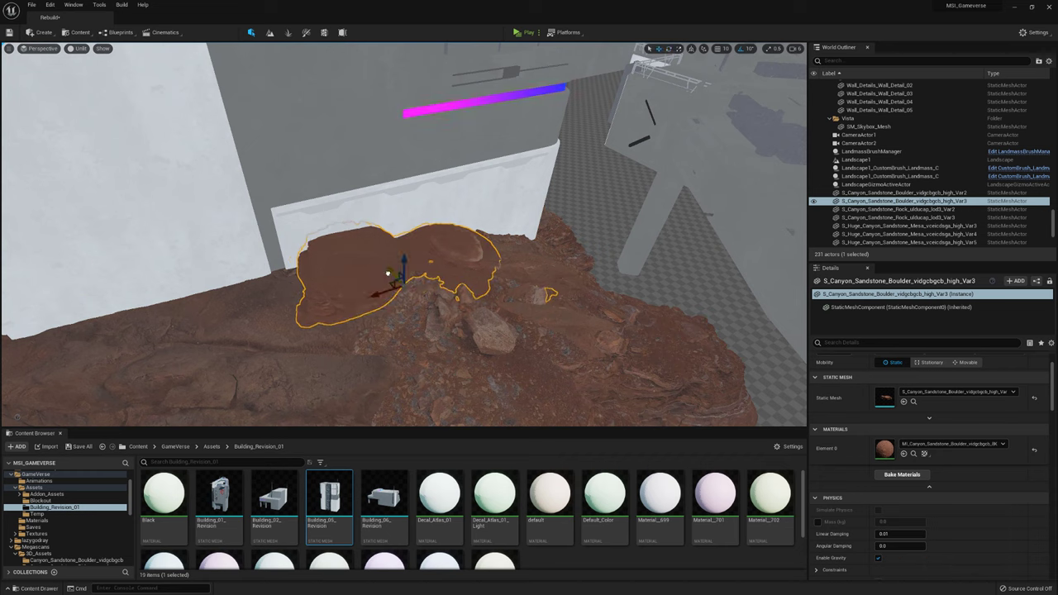
Step: Return the viewport to lit shading and select the long mesa cliff piece running beside Building_3
{"action": "left_click", "coordinate": [95, 71]}
{"action": "right_click_drag", "start_coordinate": [248, 207], "coordinate": [372, 166]}
{"action": "left_click", "coordinate": [496, 248]}
{"action": "scroll", "coordinate": [403, 236], "scroll_direction": "down", "scroll_amount": 3}
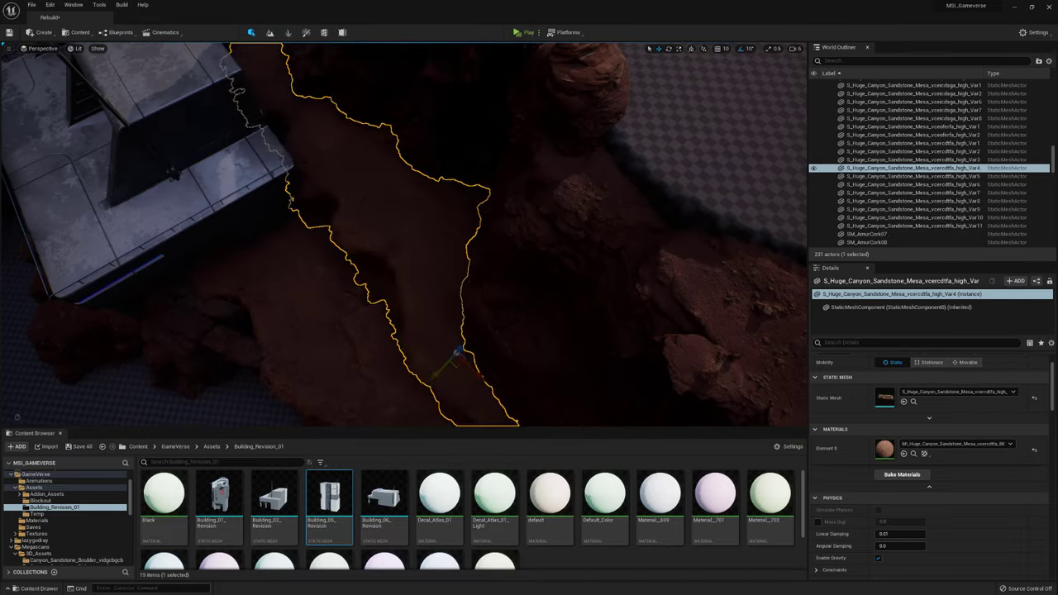
{"action": "right_click_drag", "start_coordinate": [503, 393], "coordinate": [314, 207]}
Step: Bring Building_11 onto the canyon floor near the cliffs, duplicate it and rotate the copy perpendicular to the original
{"action": "left_click", "coordinate": [751, 56]}
{"action": "left_click", "coordinate": [349, 78]}
{"action": "right_click_drag", "start_coordinate": [349, 79], "coordinate": [314, 132]}
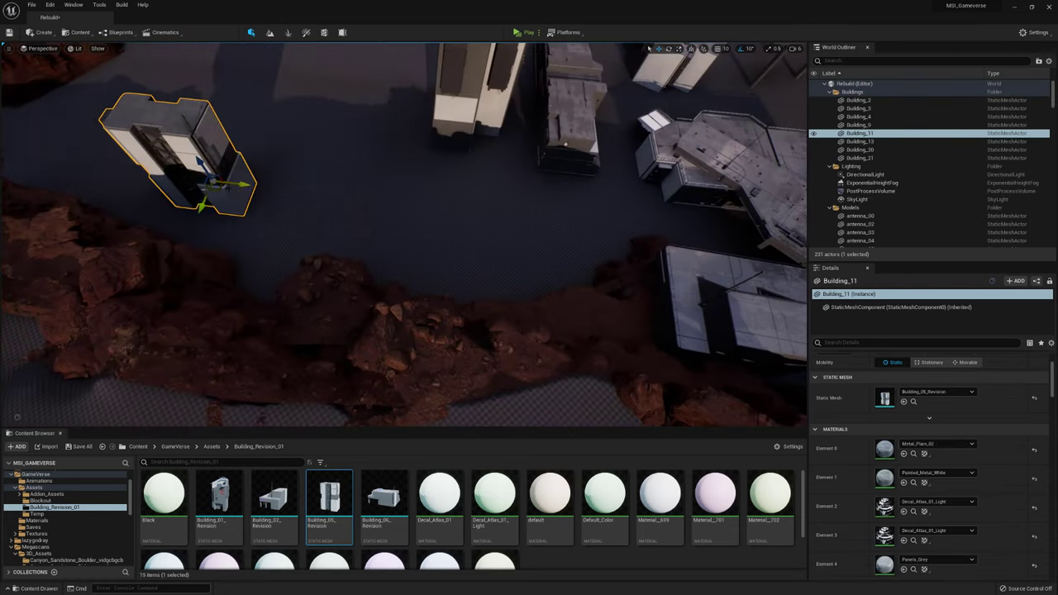
{"action": "key", "text": "f"}
{"action": "left_click_drag", "start_coordinate": [205, 191], "coordinate": [434, 273], "text": "alt"}
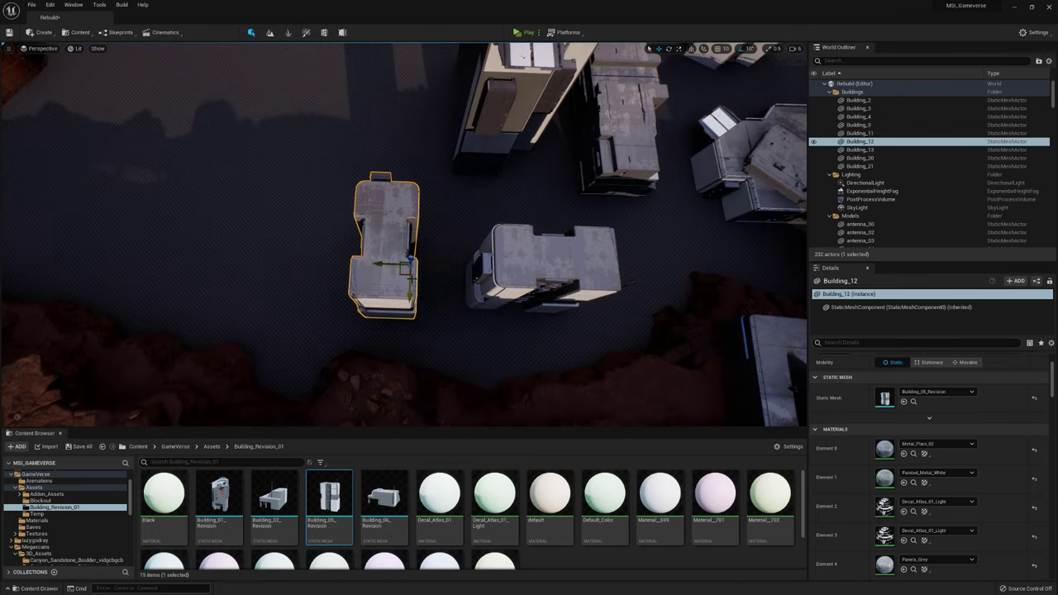
{"action": "left_click_drag", "start_coordinate": [496, 248], "coordinate": [579, 215], "text": "alt"}
Step: Fit the rotated copy against Building_11 and duplicate it once more to form a three-block cluster
{"action": "key", "text": "f"}
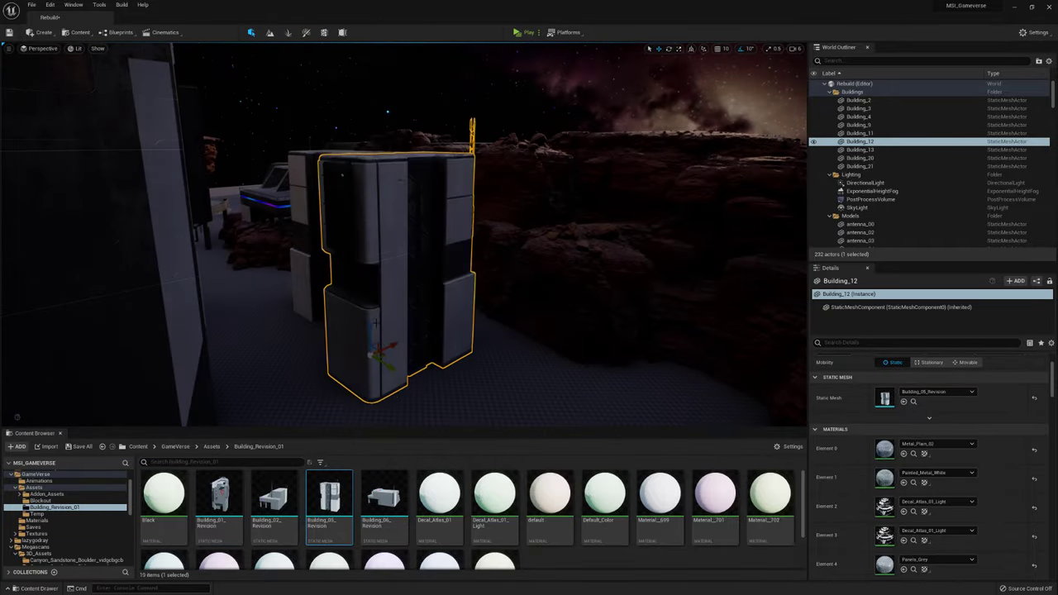
{"action": "left_click_drag", "start_coordinate": [384, 339], "coordinate": [405, 327], "text": "alt"}
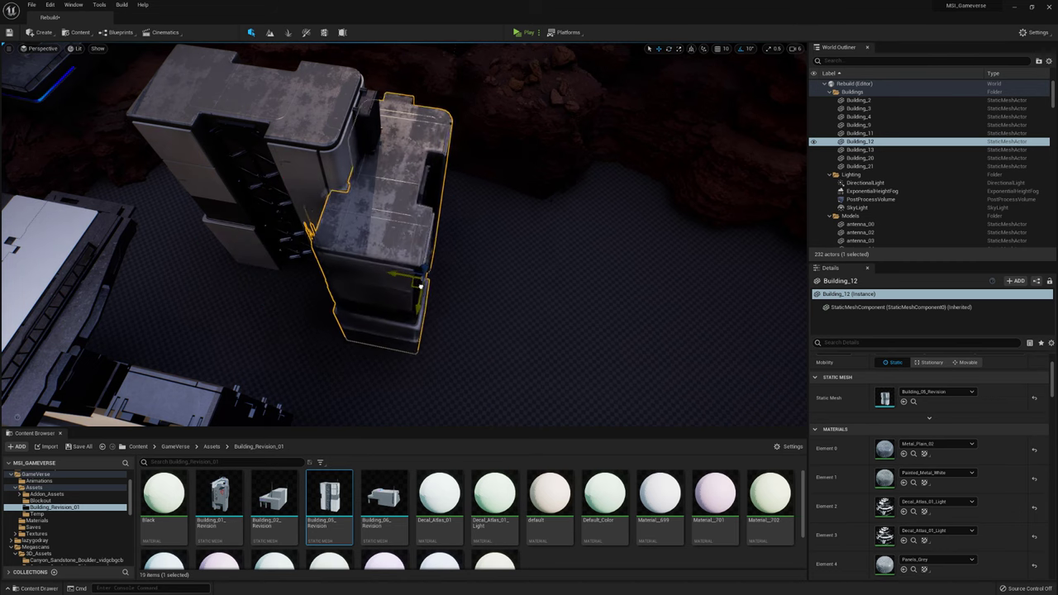
{"action": "left_click_drag", "start_coordinate": [427, 288], "coordinate": [363, 327], "text": "alt"}
{"action": "key", "text": "ctrl+d"}
{"action": "left_click_drag", "start_coordinate": [389, 217], "coordinate": [653, 142], "text": "alt"}
Step: Select the three blocks of the cluster together and adjust them in the CameraActor1 view
{"action": "left_click", "coordinate": [405, 331], "text": "ctrl"}
{"action": "left_click", "coordinate": [410, 197], "text": "ctrl"}
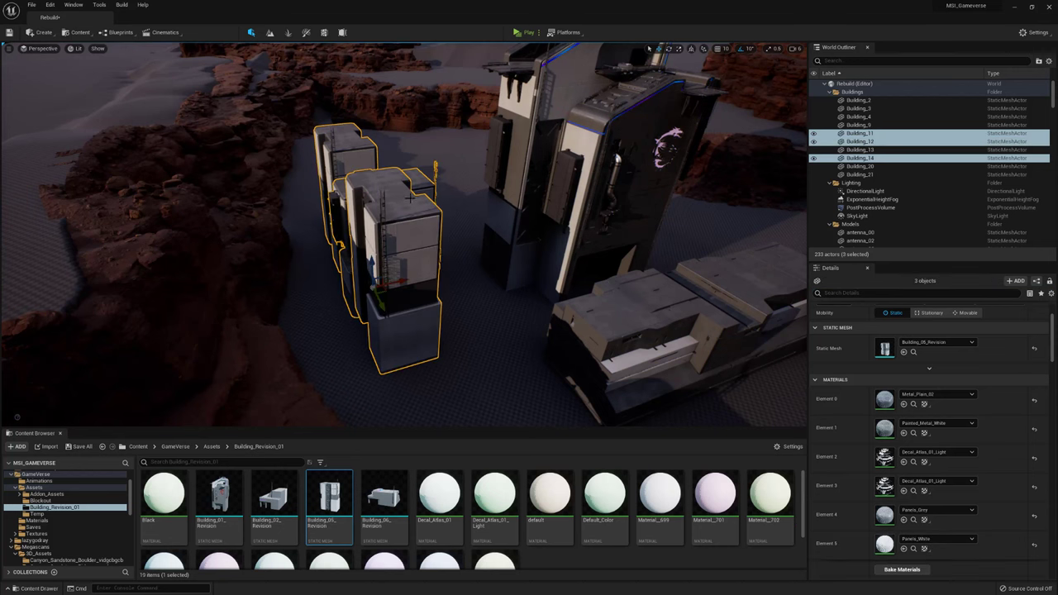
{"action": "left_click", "coordinate": [49, 49]}
{"action": "left_click", "coordinate": [80, 146]}
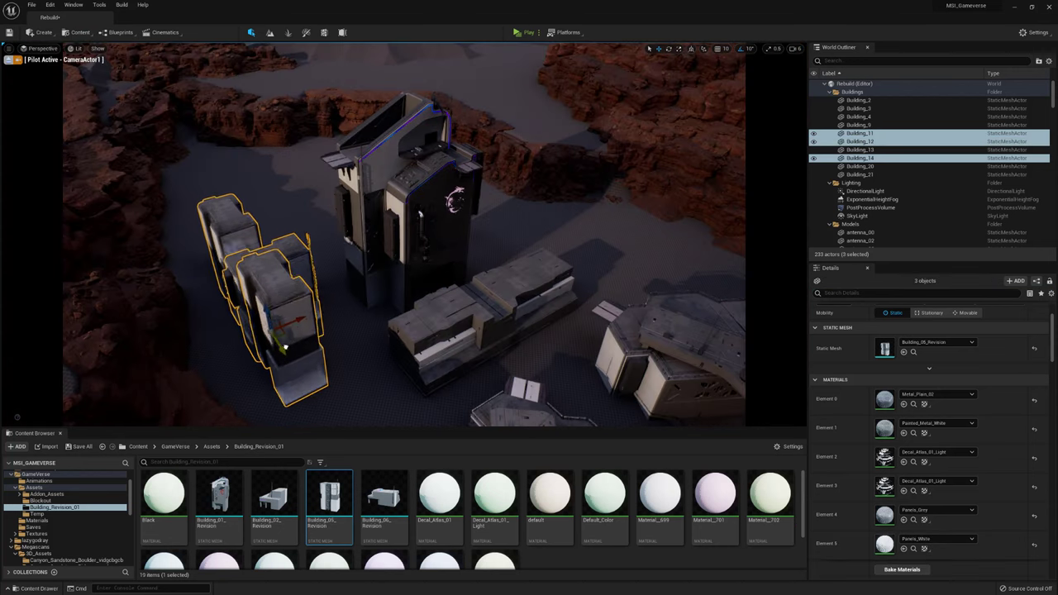
{"action": "right_click_drag", "start_coordinate": [291, 353], "coordinate": [324, 386]}
Step: Adjust the platform building beside Building_9 and reposition the three-block cluster away from the tower, toward the cliffs
{"action": "left_click", "coordinate": [658, 311]}
{"action": "left_click_drag", "start_coordinate": [682, 331], "coordinate": [709, 360]}
{"action": "right_click_drag", "start_coordinate": [709, 361], "coordinate": [686, 342]}
{"action": "left_click", "coordinate": [290, 264]}
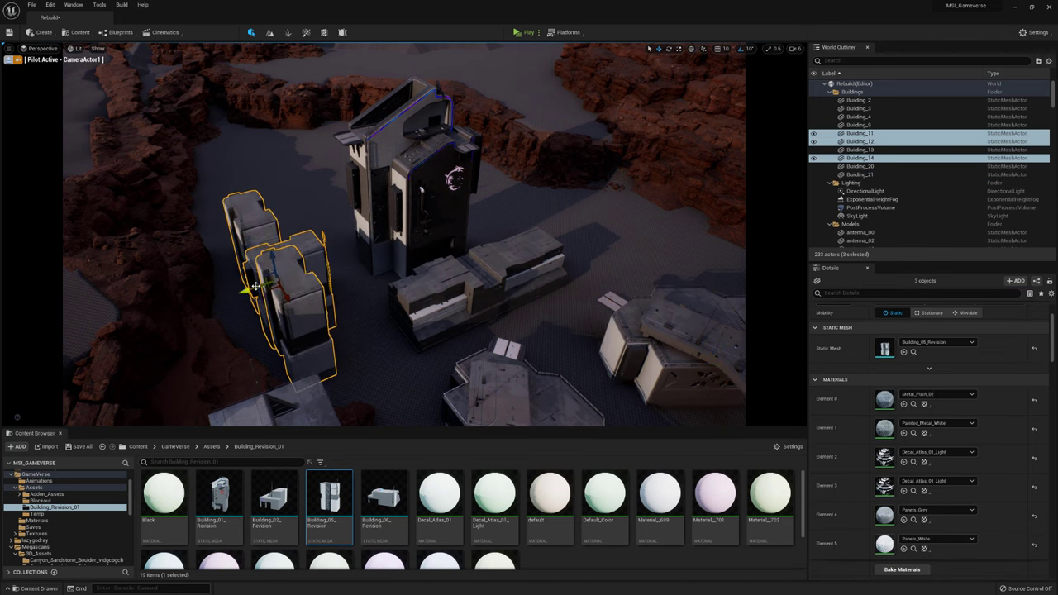
{"action": "key", "text": "ctrl+z"}
{"action": "key", "text": "ctrl+z"}
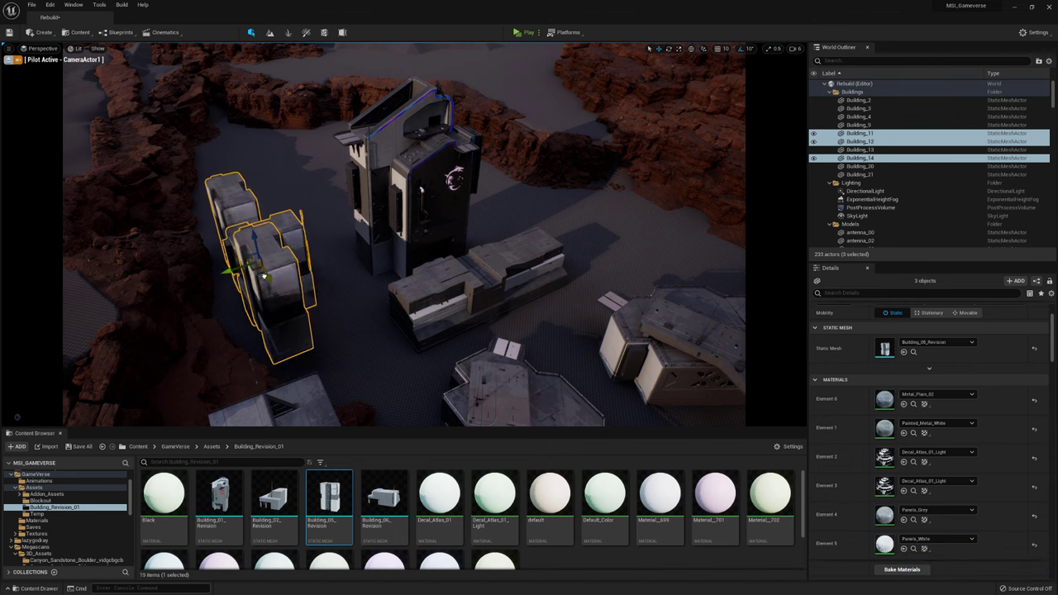
Step: Nudge Building_9 and Building_20 in front of the tower, check them in the CameraActor2 view and leave the piloted camera
{"action": "left_click", "coordinate": [455, 281]}
{"action": "left_click_drag", "start_coordinate": [472, 313], "coordinate": [457, 327]}
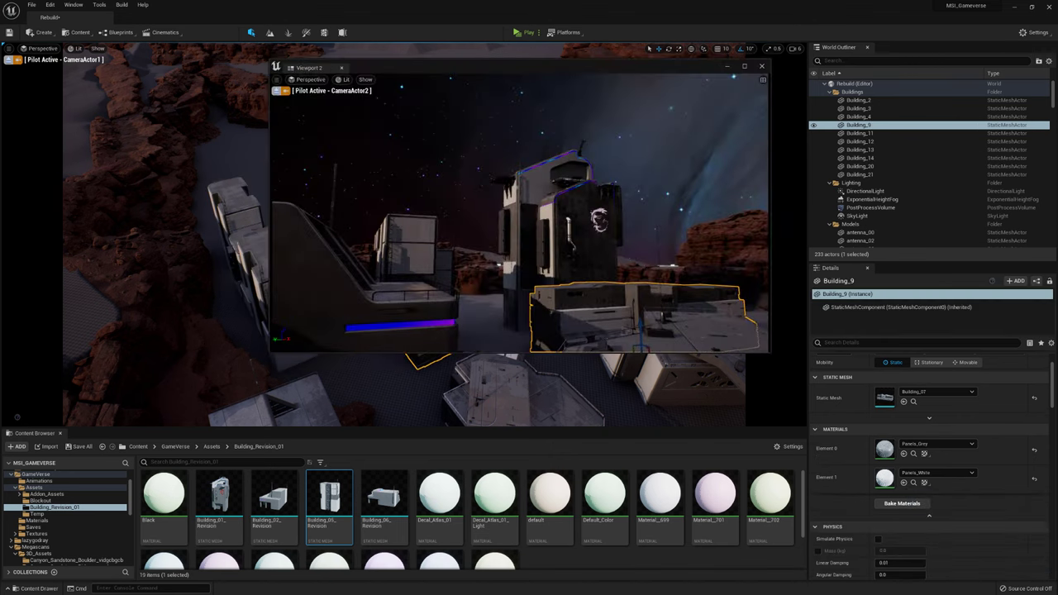
{"action": "left_click", "coordinate": [521, 389]}
{"action": "key", "text": "ctrl+shift+p"}
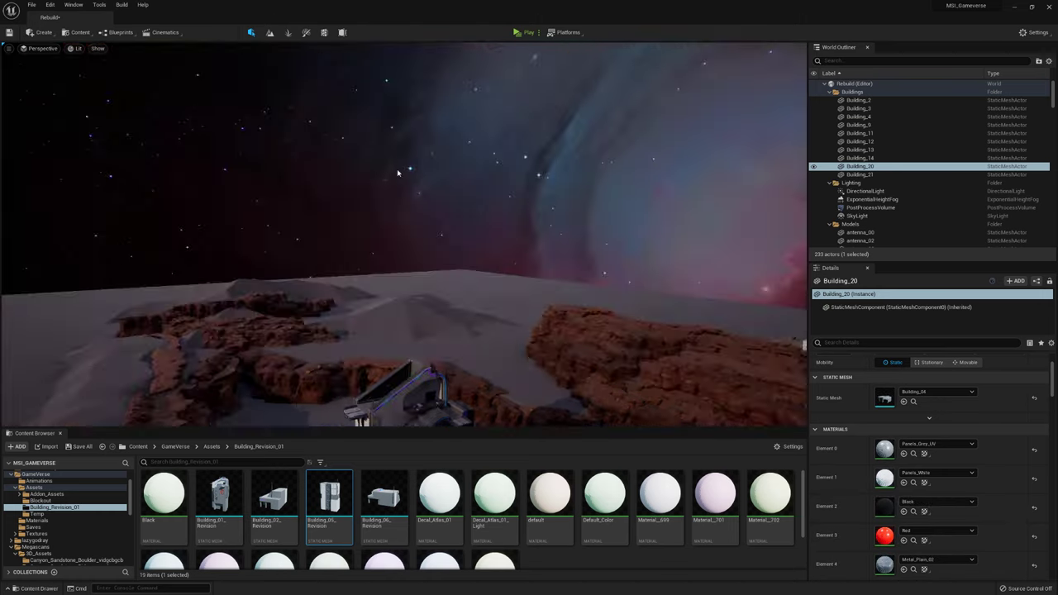
Step: Duplicate one of the cluster blocks, place the copy behind the tower and adjust it in the CameraActor1 view
{"action": "key", "text": "f"}
{"action": "double_click", "coordinate": [858, 100]}
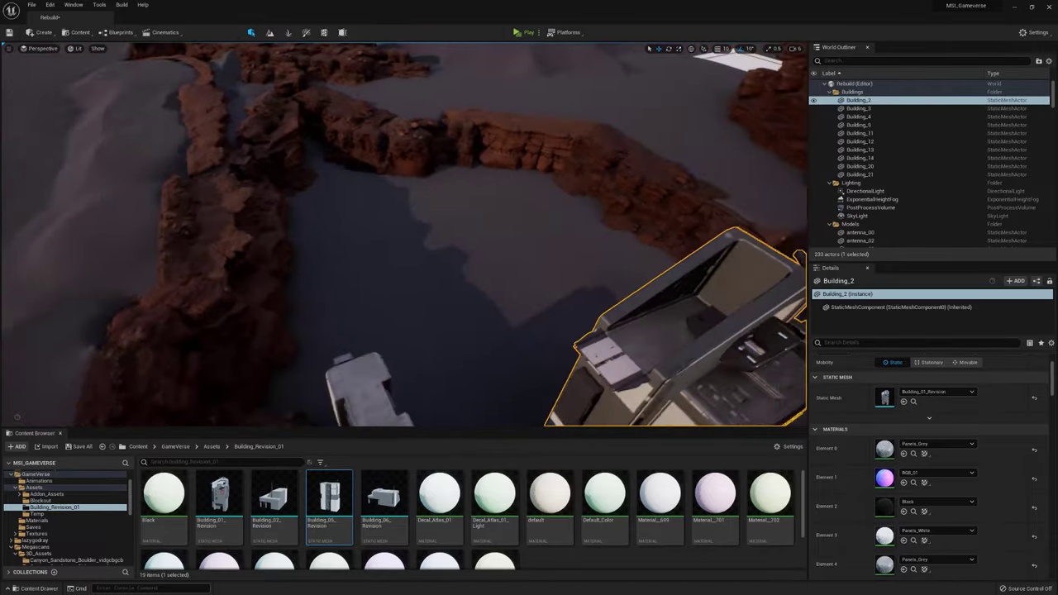
{"action": "left_click", "coordinate": [363, 306]}
{"action": "mouse_move", "coordinate": [421, 181]}
{"action": "left_mouse_down"}
{"action": "mouse_move", "coordinate": [432, 172]}
{"action": "mouse_move", "coordinate": [411, 171]}
{"action": "left_mouse_up"}
{"action": "left_click", "coordinate": [37, 48]}
{"action": "left_click", "coordinate": [58, 166]}
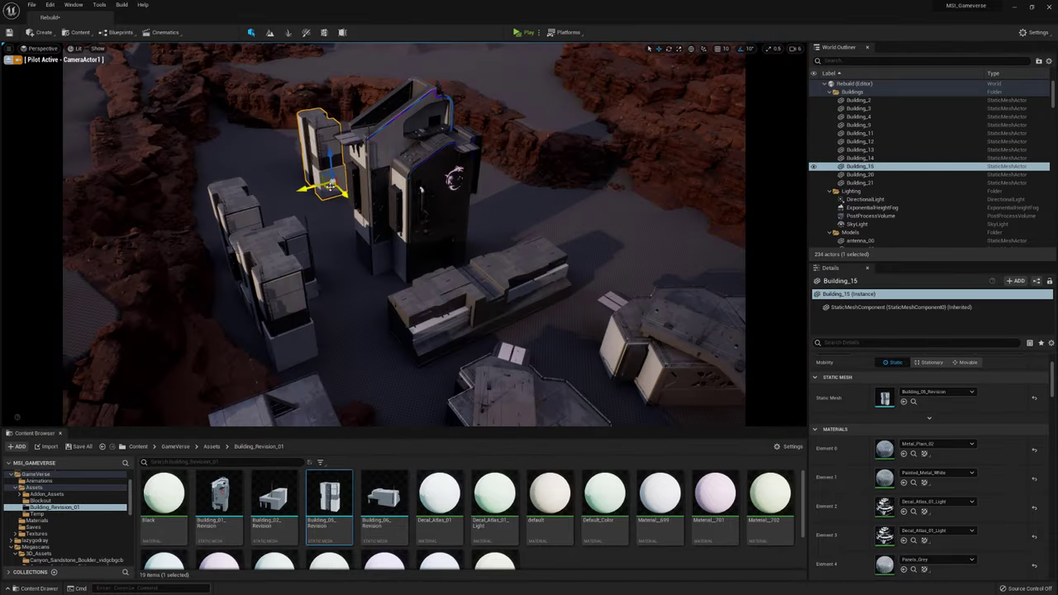
Step: Select CameraActor1 and set its field of view to 60 degrees
{"action": "scroll", "coordinate": [862, 214], "scroll_direction": "down", "scroll_amount": 3}
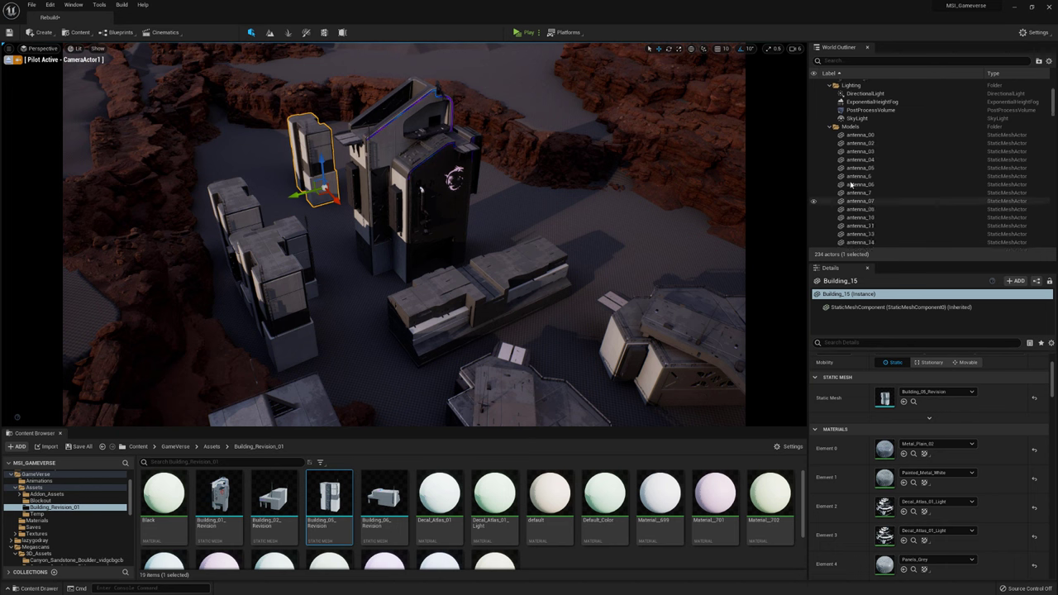
{"action": "left_click", "coordinate": [859, 99]}
{"action": "left_click_drag", "start_coordinate": [900, 410], "coordinate": [851, 411]}
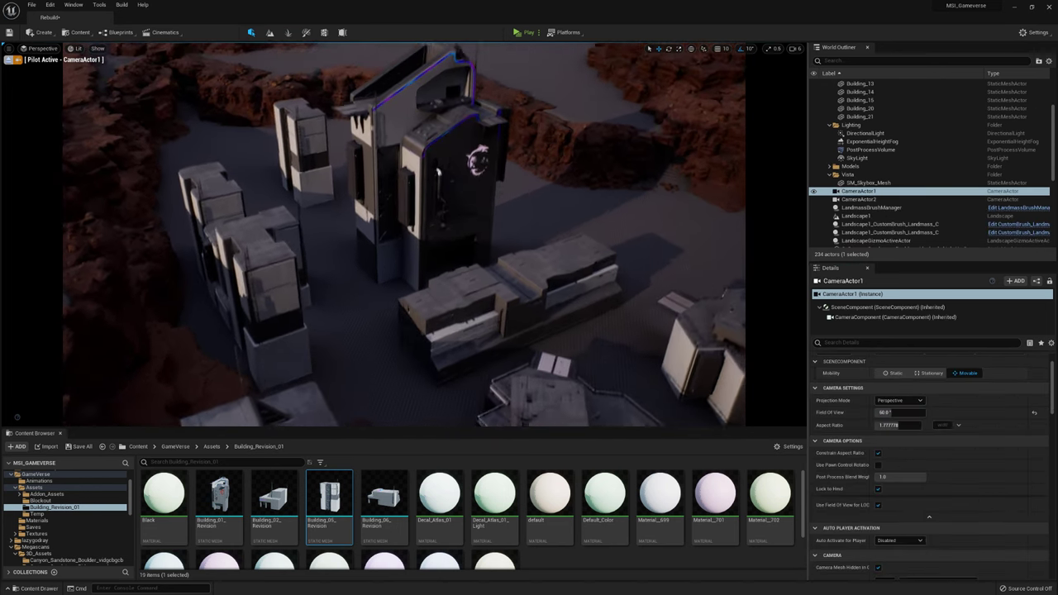
Step: Bring Building_4 and Building_13 from the asset lineup onto the canyon floor and rotate them together by 90 degrees
{"action": "left_click", "coordinate": [318, 165]}
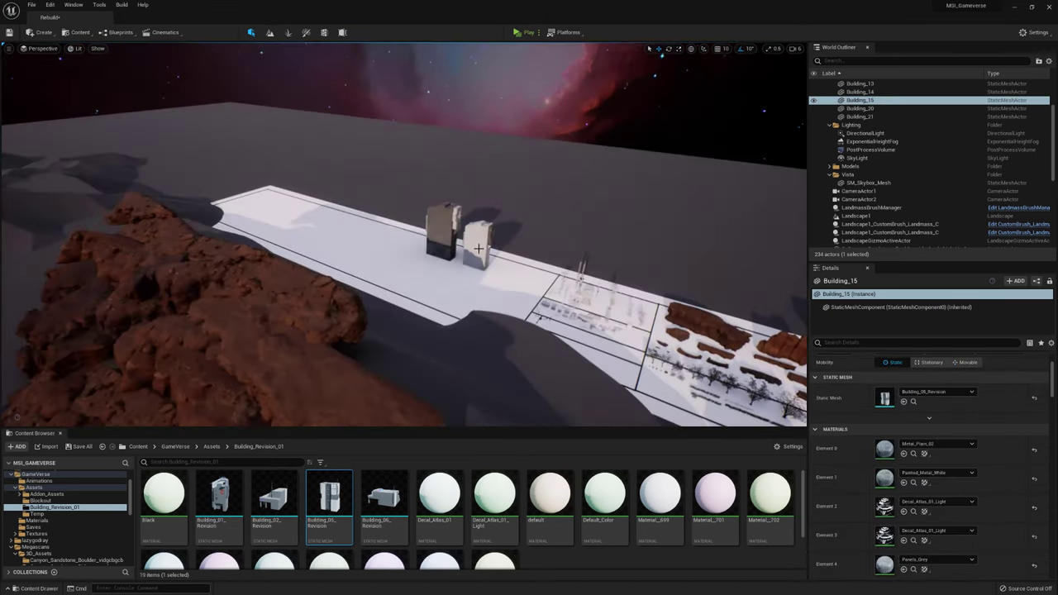
{"action": "key", "text": "f"}
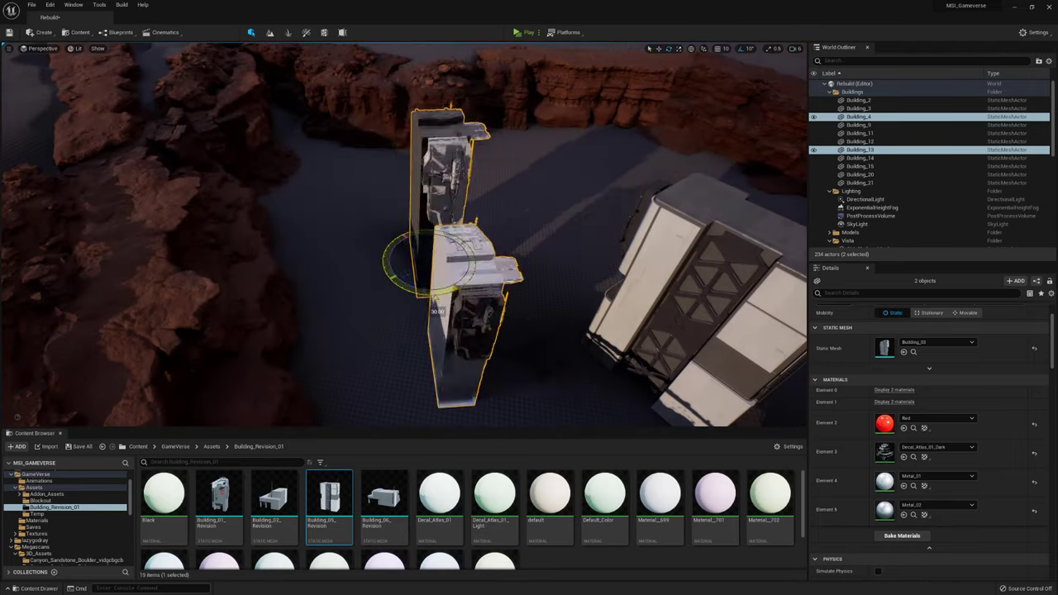
{"action": "left_click_drag", "start_coordinate": [451, 286], "coordinate": [461, 290]}
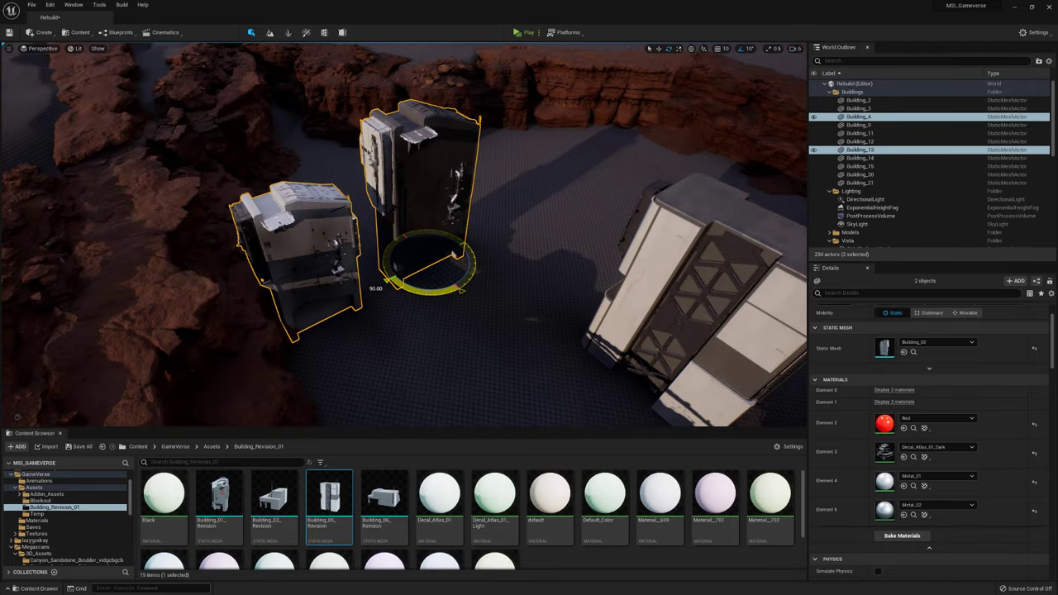
Step: Select Building_13 on its own and move it closer to Building_4
{"action": "left_click", "coordinate": [422, 190]}
{"action": "key", "text": "f"}
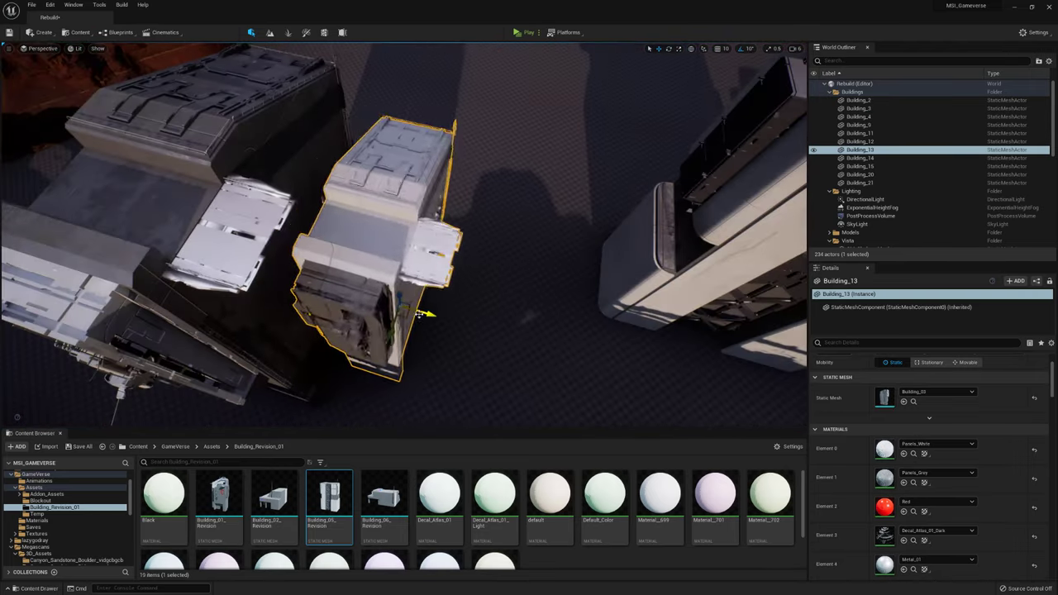
{"action": "right_click_drag", "start_coordinate": [409, 307], "coordinate": [512, 311]}
Step: Position Building_4 and Building_13 together near the cliffs, checking them through CameraActor2 and CameraActor1
{"action": "left_click", "coordinate": [347, 166], "text": "ctrl"}
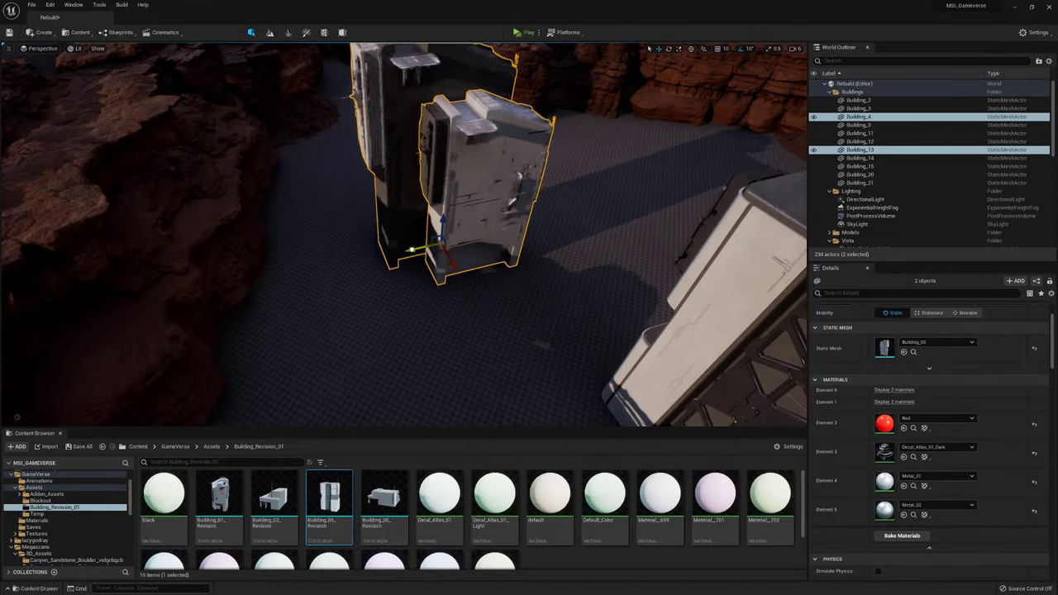
{"action": "left_click", "coordinate": [41, 48]}
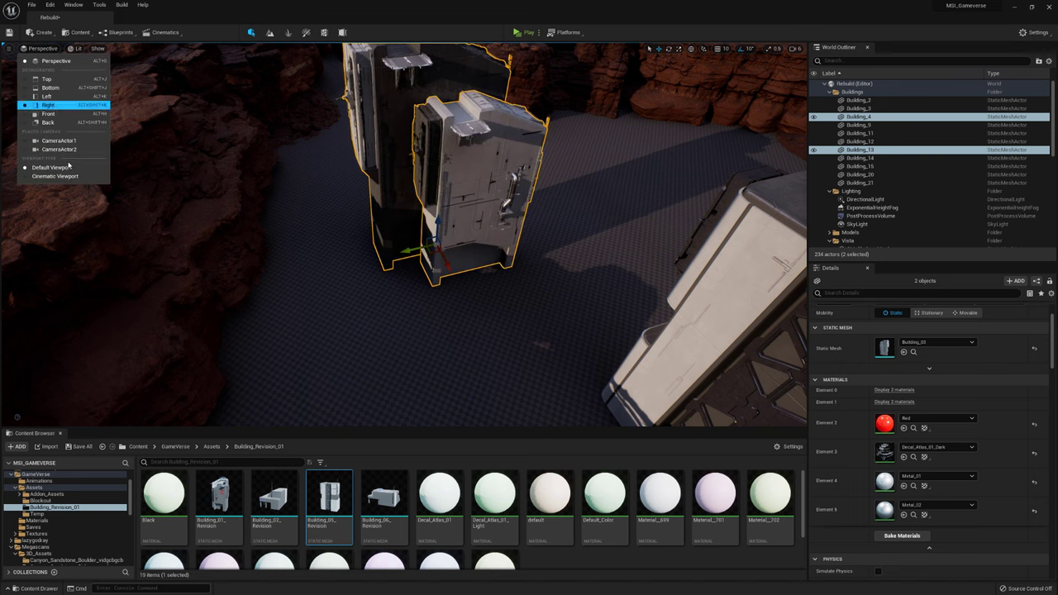
{"action": "left_click", "coordinate": [58, 152]}
{"action": "right_click_drag", "start_coordinate": [371, 248], "coordinate": [364, 248]}
{"action": "left_click", "coordinate": [33, 48]}
{"action": "left_click", "coordinate": [54, 144]}
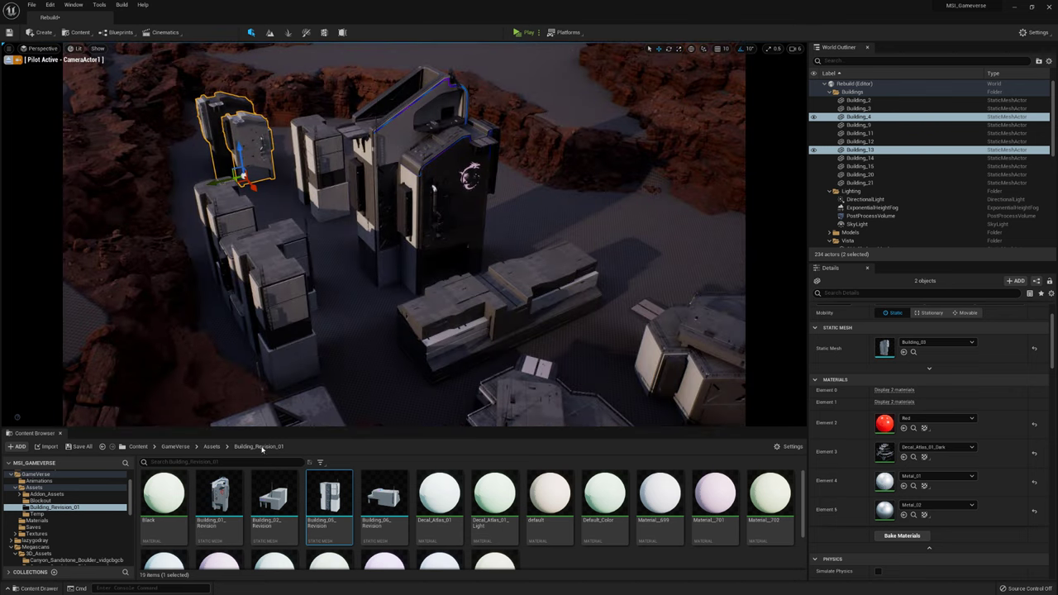
Step: Duplicate Building_3, place the copy in the gap between the cliffs and rotate it to face the canyon
{"action": "left_click", "coordinate": [275, 496]}
{"action": "left_click", "coordinate": [858, 108]}
{"action": "key", "text": "f"}
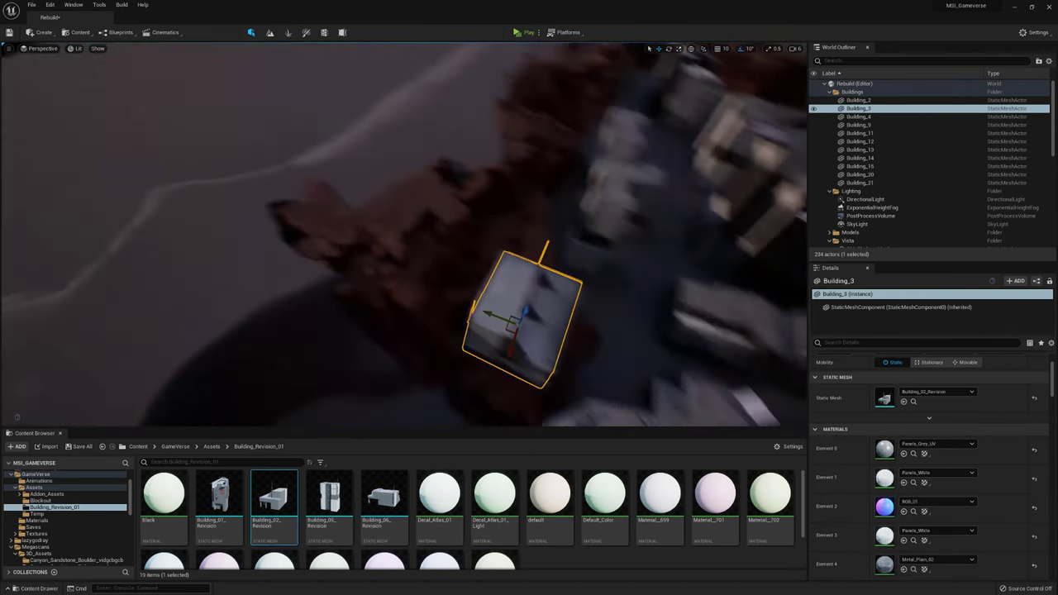
{"action": "key", "text": "f"}
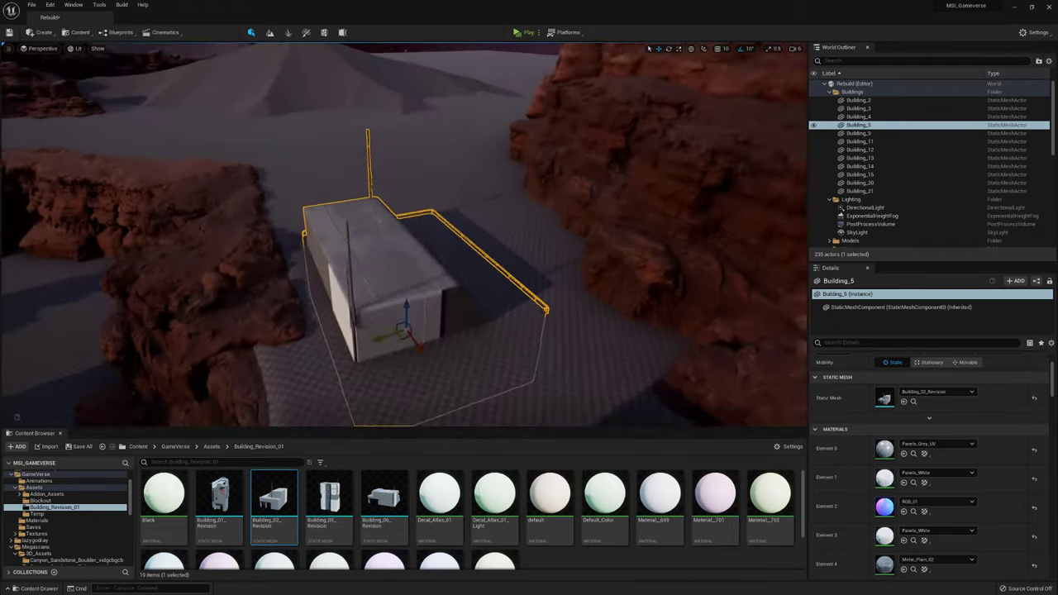
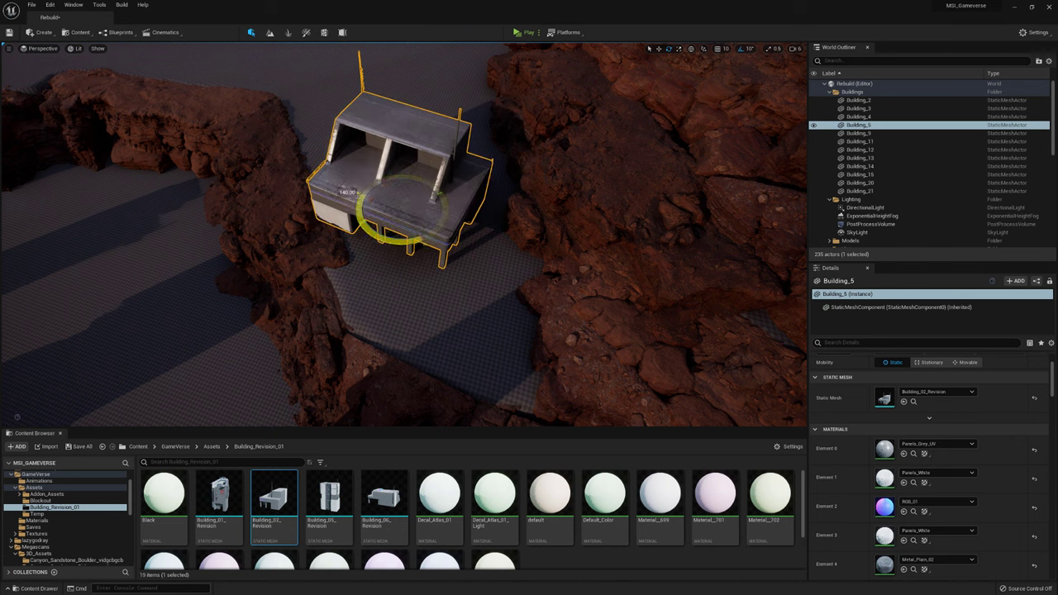
Step: Replace the static mesh of Building_5 with the Building_06_Revision asset
{"action": "left_click_drag", "start_coordinate": [383, 496], "coordinate": [936, 392]}
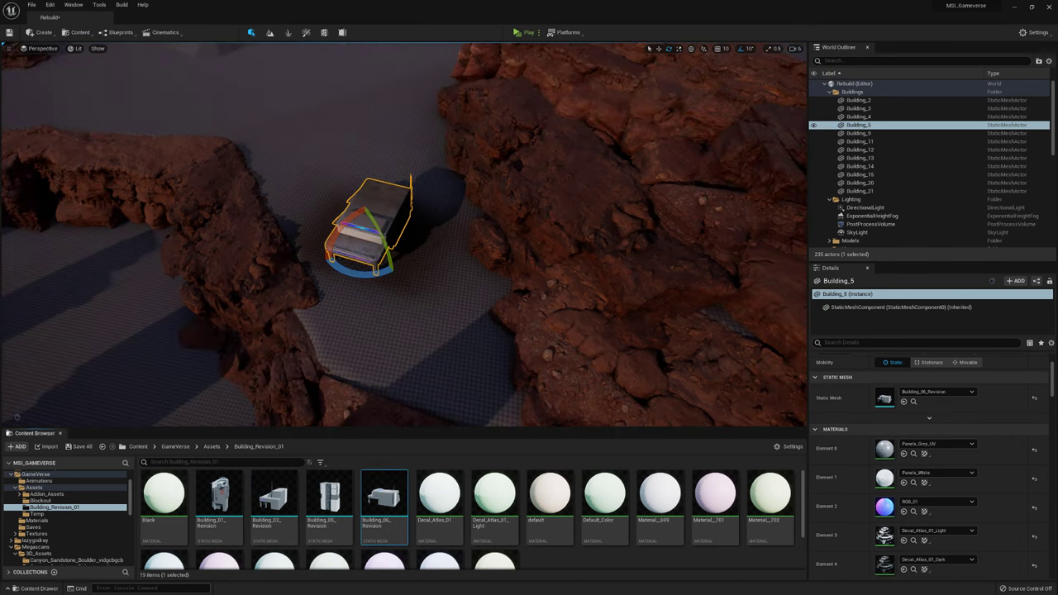
{"action": "right_click_drag", "start_coordinate": [496, 248], "coordinate": [496, 207]}
{"action": "key", "text": "f"}
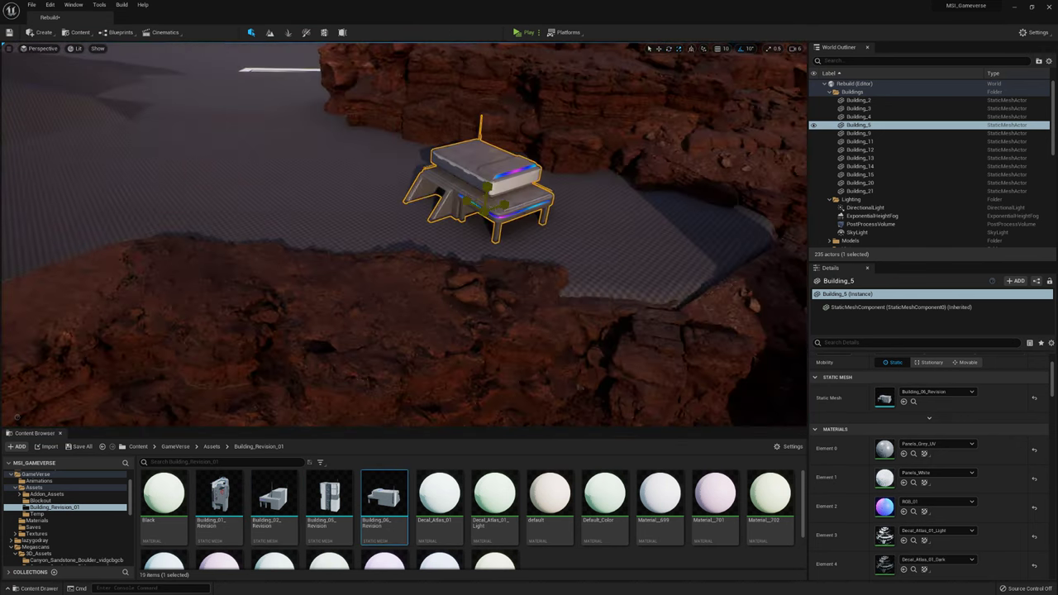
Step: Scale up Building_5 and move it into place between the cliffs, then select the sandstone cliff piece beside it
{"action": "left_click_drag", "start_coordinate": [496, 211], "coordinate": [517, 197]}
{"action": "right_click_drag", "start_coordinate": [405, 231], "coordinate": [480, 240]}
{"action": "left_click_drag", "start_coordinate": [419, 219], "coordinate": [496, 240]}
{"action": "left_click", "coordinate": [166, 298]}
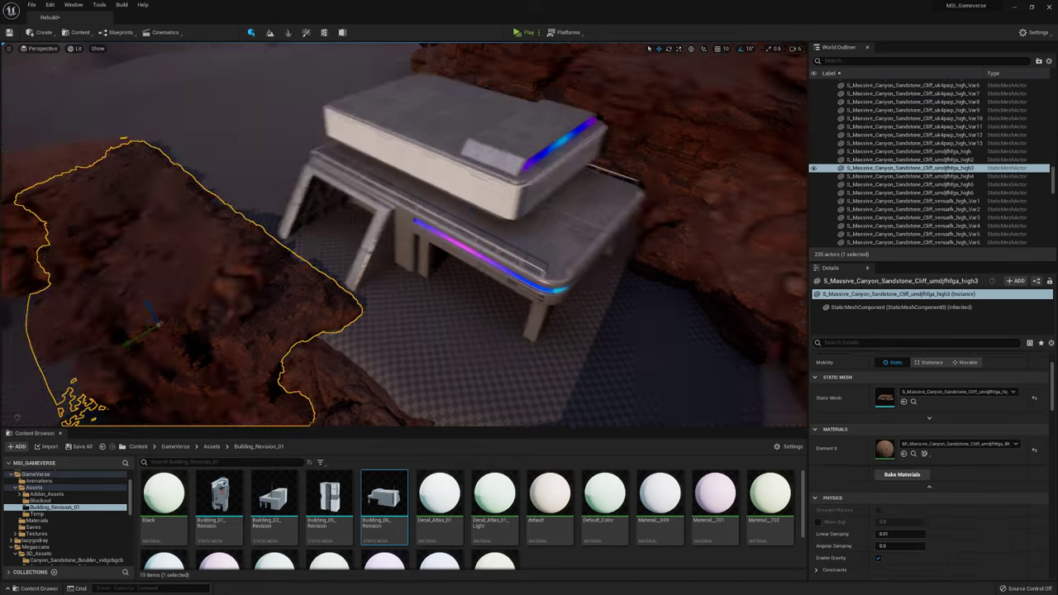
{"action": "key", "text": "f"}
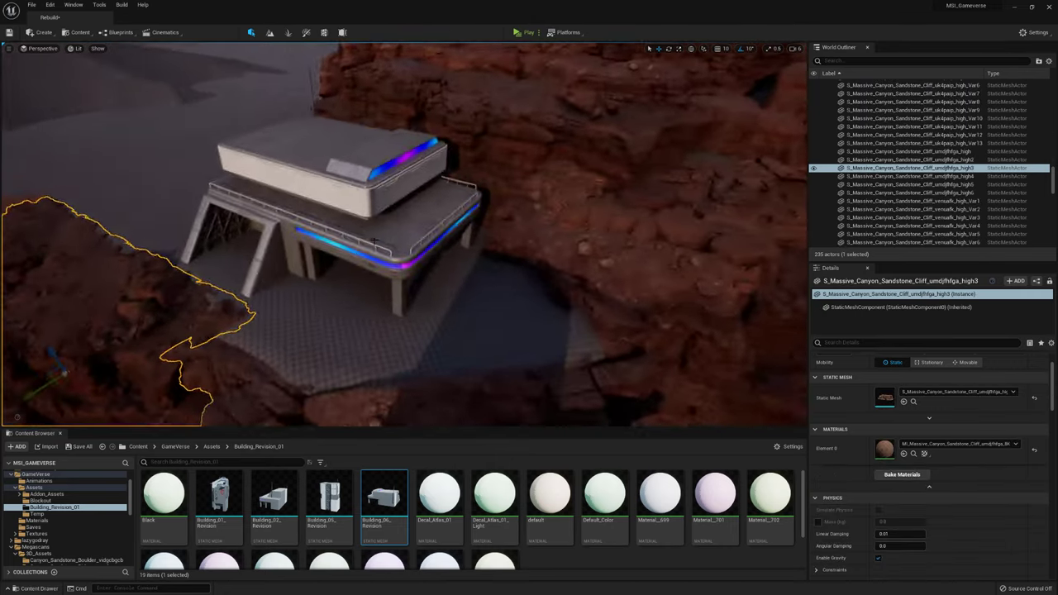
Step: Duplicate Building_5 to a second spot in the canyon, check it in Viewport 2 and select Building_15 there
{"action": "left_click", "coordinate": [366, 201]}
{"action": "key", "text": "f"}
{"action": "right_click_drag", "start_coordinate": [314, 238], "coordinate": [248, 207]}
{"action": "left_click", "coordinate": [182, 186]}
{"action": "key", "text": "f"}
{"action": "left_click_drag", "start_coordinate": [387, 195], "coordinate": [381, 171]}
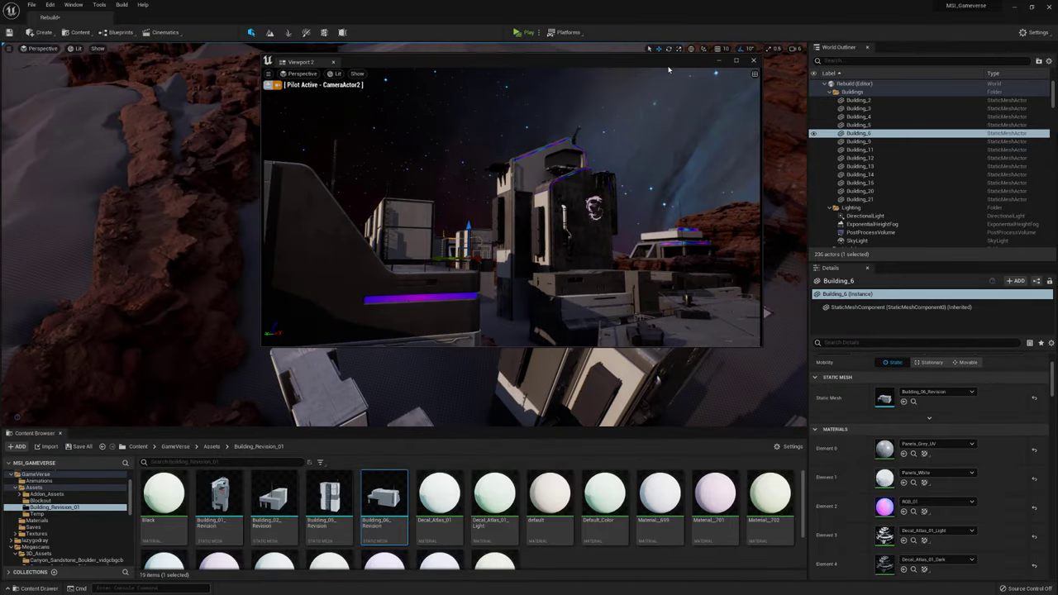
{"action": "left_click", "coordinate": [480, 256]}
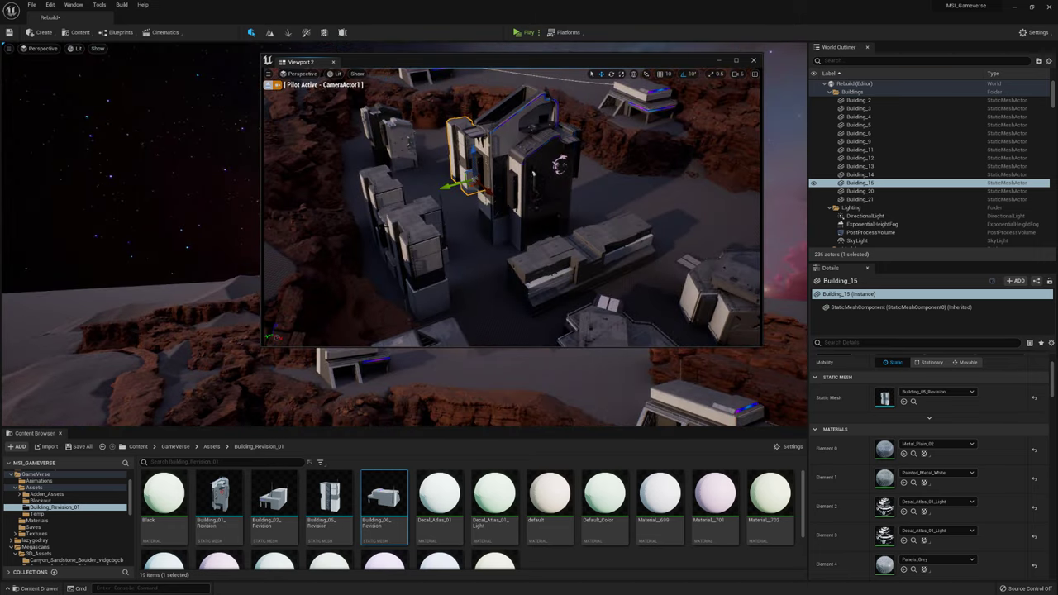
Step: Select Building_11, Building_12 and Building_14 together and shift the group along the cliff beside them
{"action": "left_click", "coordinate": [405, 230]}
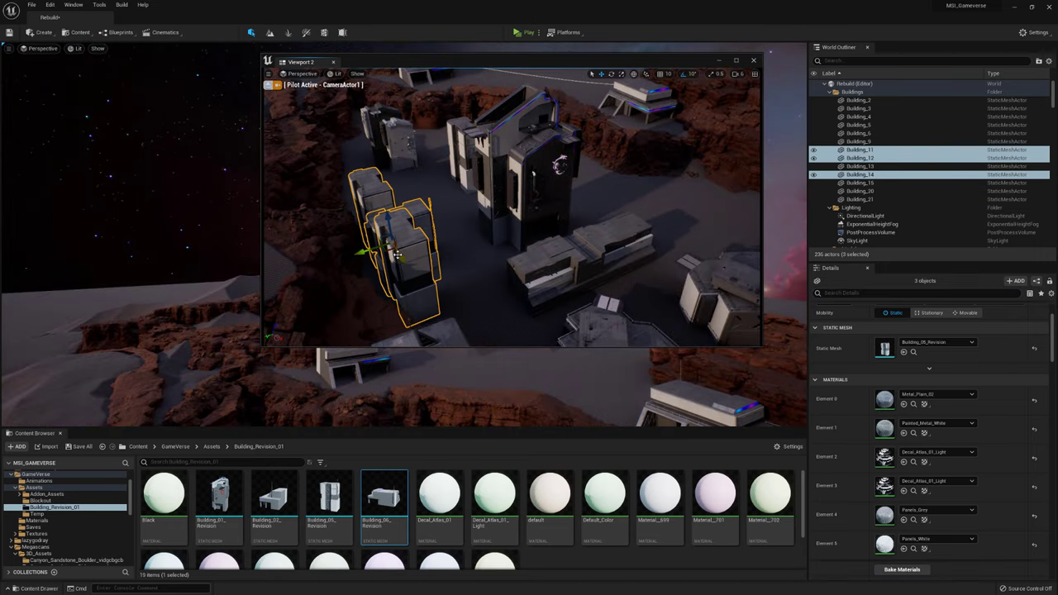
{"action": "left_click", "coordinate": [358, 73]}
{"action": "left_click", "coordinate": [356, 172]}
{"action": "key", "text": "f"}
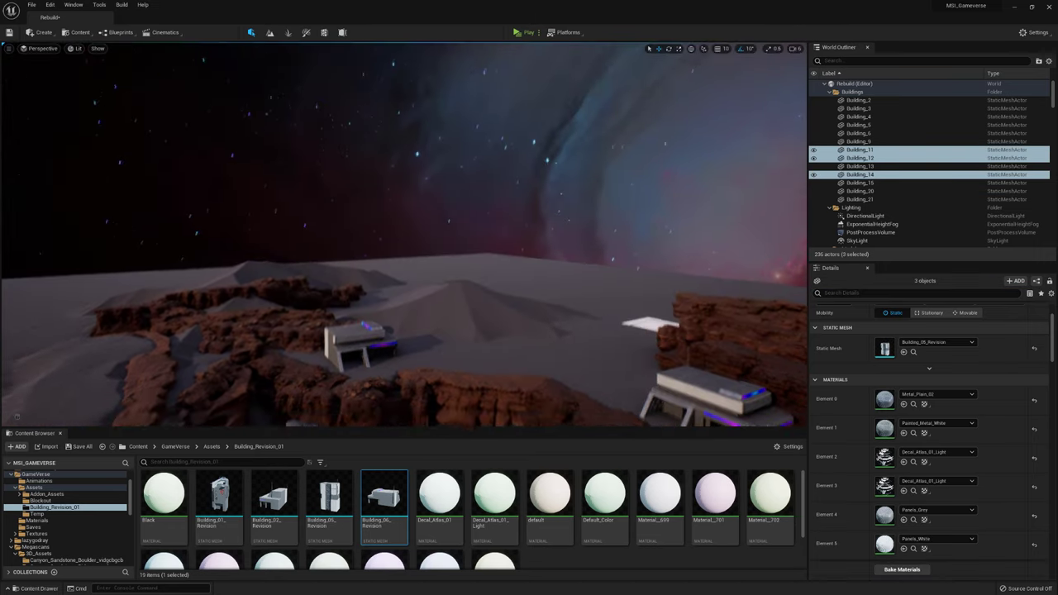
{"action": "left_click", "coordinate": [273, 285]}
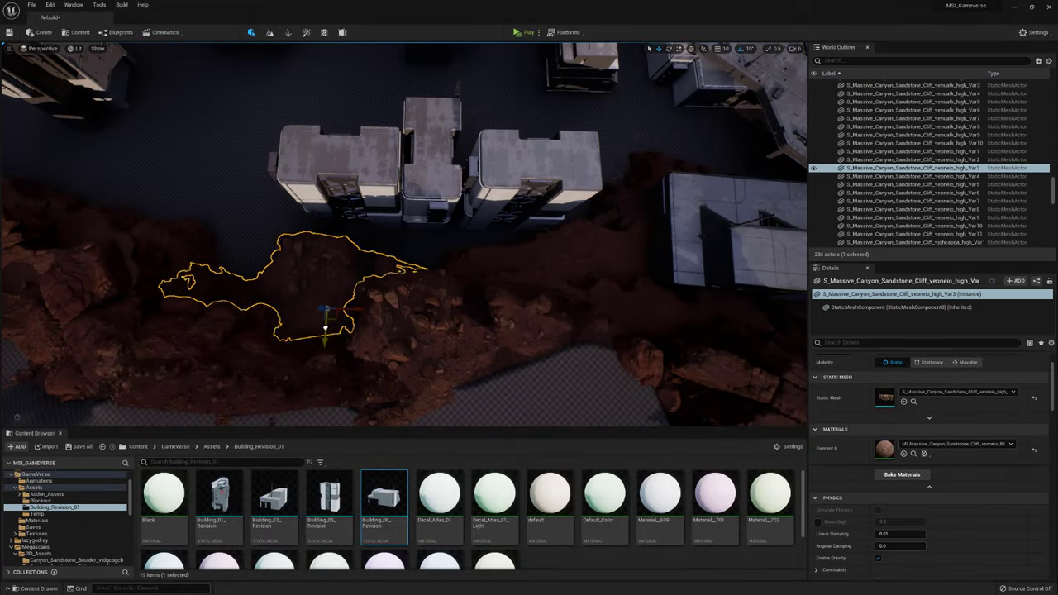
{"action": "key", "text": "ctrl+z"}
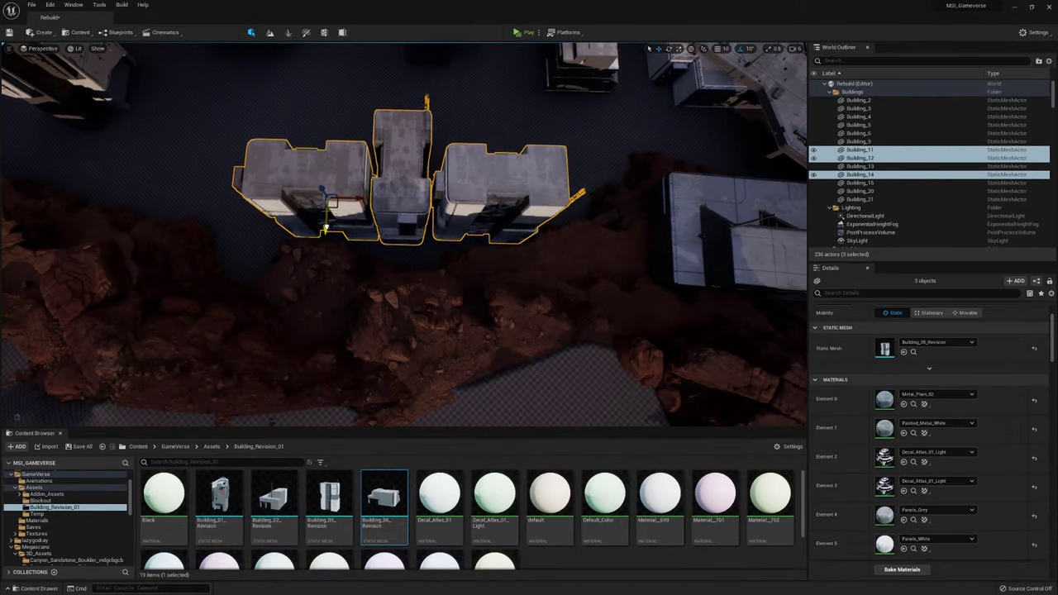
{"action": "key", "text": "f"}
Step: Place Building_7, a copy using the Building_02_Revision mesh, on the canyon's cliff edge and check it through both cameras
{"action": "left_click_drag", "start_coordinate": [347, 273], "coordinate": [235, 348], "text": "alt"}
{"action": "left_click", "coordinate": [266, 306]}
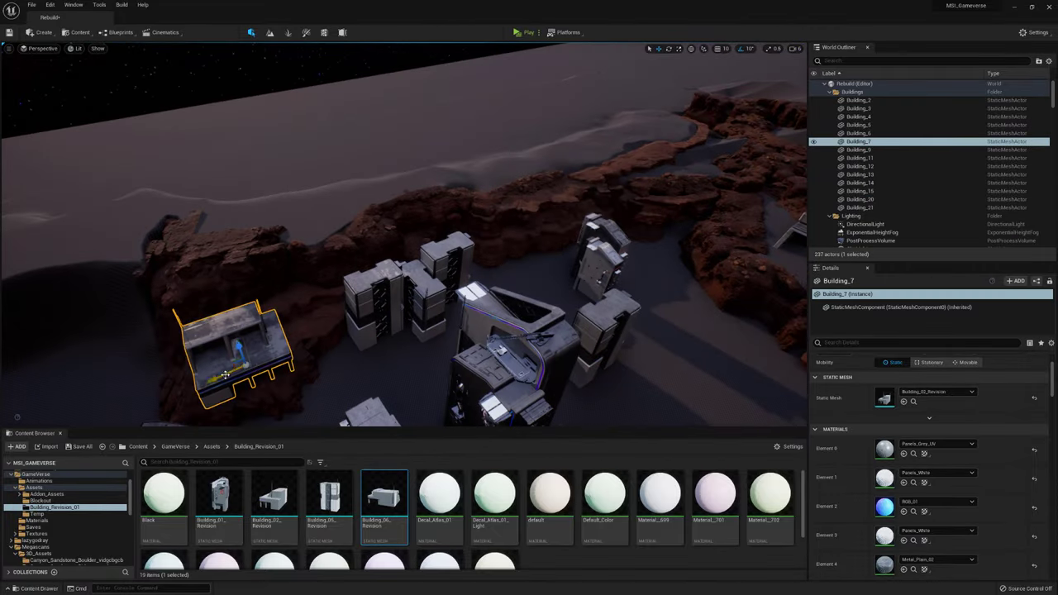
{"action": "key", "text": "f"}
{"action": "scroll", "coordinate": [403, 234], "scroll_direction": "up", "scroll_amount": 5}
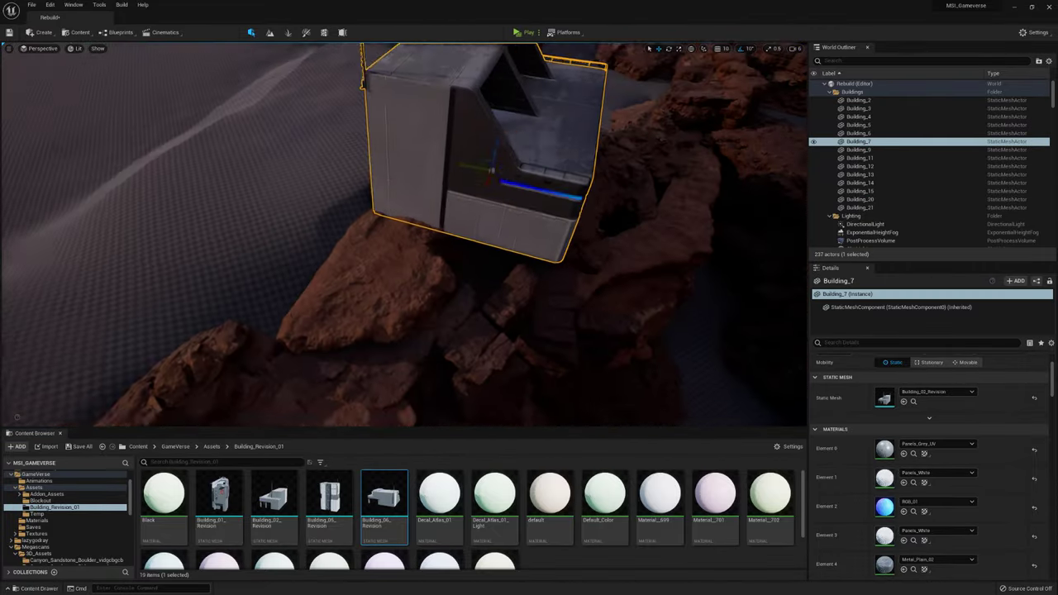
{"action": "left_click", "coordinate": [48, 48]}
{"action": "left_click", "coordinate": [50, 161]}
{"action": "left_click", "coordinate": [48, 48]}
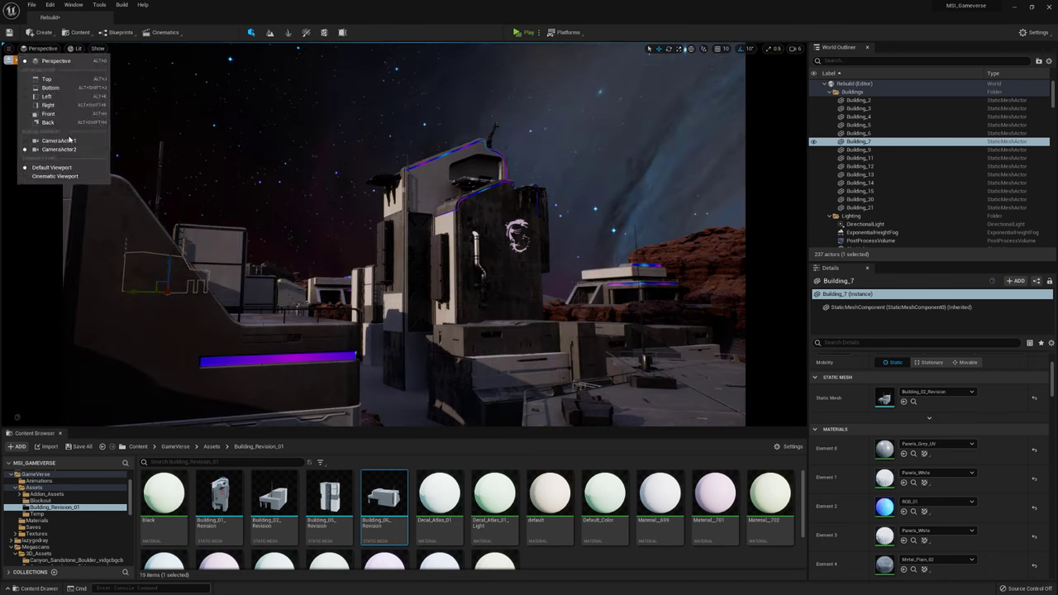
{"action": "left_click", "coordinate": [50, 169]}
{"action": "left_click", "coordinate": [11, 61]}
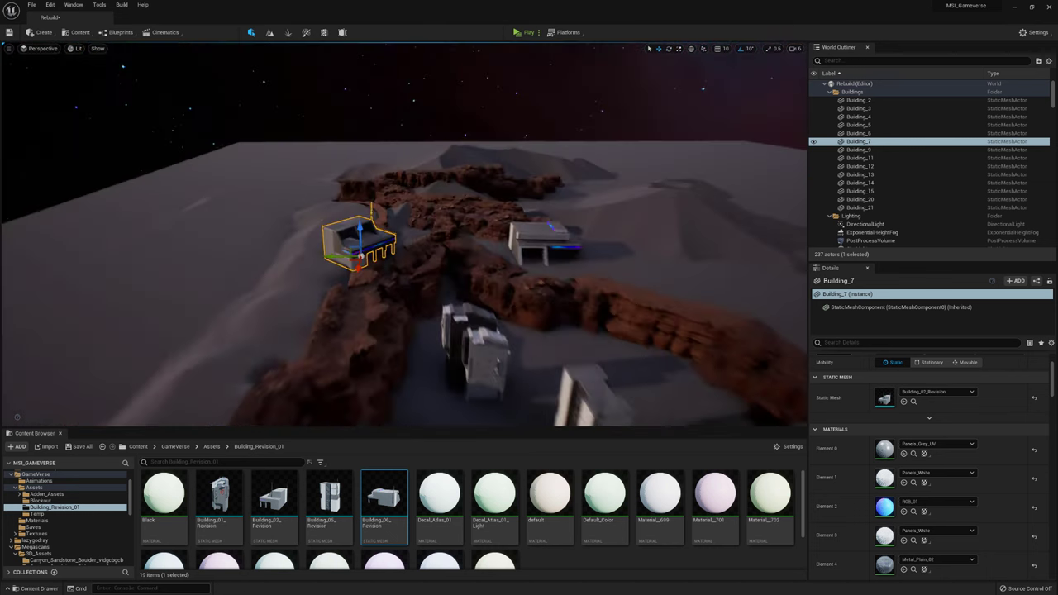
Step: Try to move the sandstone mesa piece in front of Building_7 along the cliff edge
{"action": "key", "text": "f"}
{"action": "left_click", "coordinate": [488, 272]}
{"action": "key", "text": "f"}
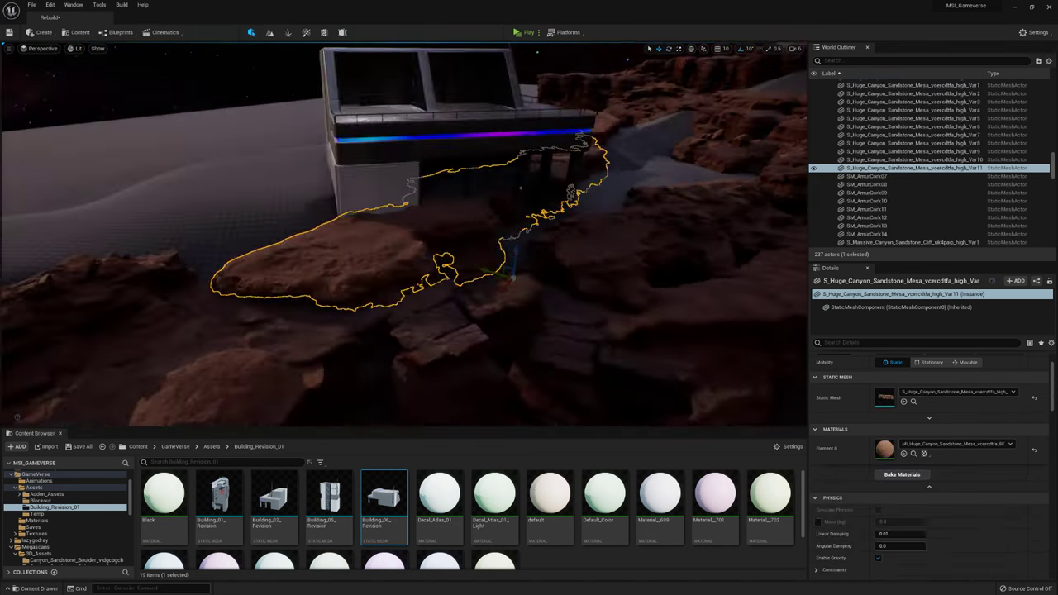
{"action": "left_click_drag", "start_coordinate": [431, 280], "coordinate": [485, 315]}
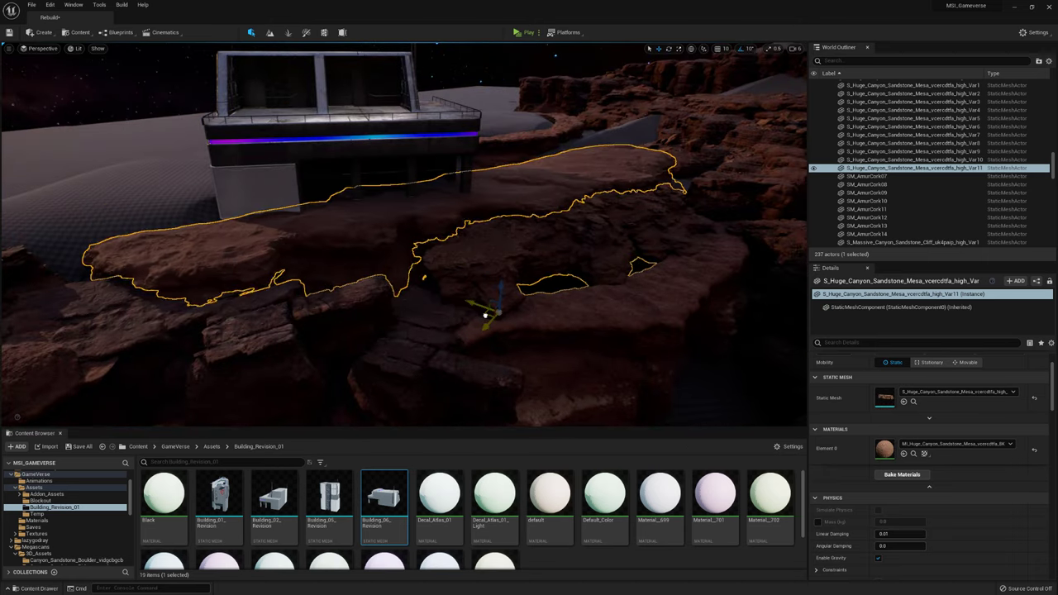
{"action": "key", "text": "ctrl+z"}
Step: Place a Building_05_Revision copy on the open ground beyond the cliffs and adjust its orientation
{"action": "right_click_drag", "start_coordinate": [405, 248], "coordinate": [348, 270]}
{"action": "left_click", "coordinate": [367, 272]}
{"action": "left_click", "coordinate": [491, 146]}
{"action": "key", "text": "e"}
{"action": "key", "text": "w"}
{"action": "left_click_drag", "start_coordinate": [354, 247], "coordinate": [399, 263]}
{"action": "right_click_drag", "start_coordinate": [399, 263], "coordinate": [446, 239]}
{"action": "left_click_drag", "start_coordinate": [463, 239], "coordinate": [484, 237], "text": "alt"}
{"action": "mouse_move", "coordinate": [485, 237]}
{"action": "right_mouse_down"}
{"action": "mouse_move", "coordinate": [463, 223]}
{"action": "mouse_move", "coordinate": [486, 253]}
{"action": "mouse_move", "coordinate": [463, 240]}
{"action": "mouse_move", "coordinate": [480, 244]}
{"action": "right_mouse_up"}
{"action": "key", "text": "Delete"}
{"action": "left_click", "coordinate": [486, 248]}
Step: Duplicate the Building_05_Revision copy twice to form a side-by-side row of three buildings
{"action": "left_click_drag", "start_coordinate": [480, 244], "coordinate": [413, 246], "text": "alt"}
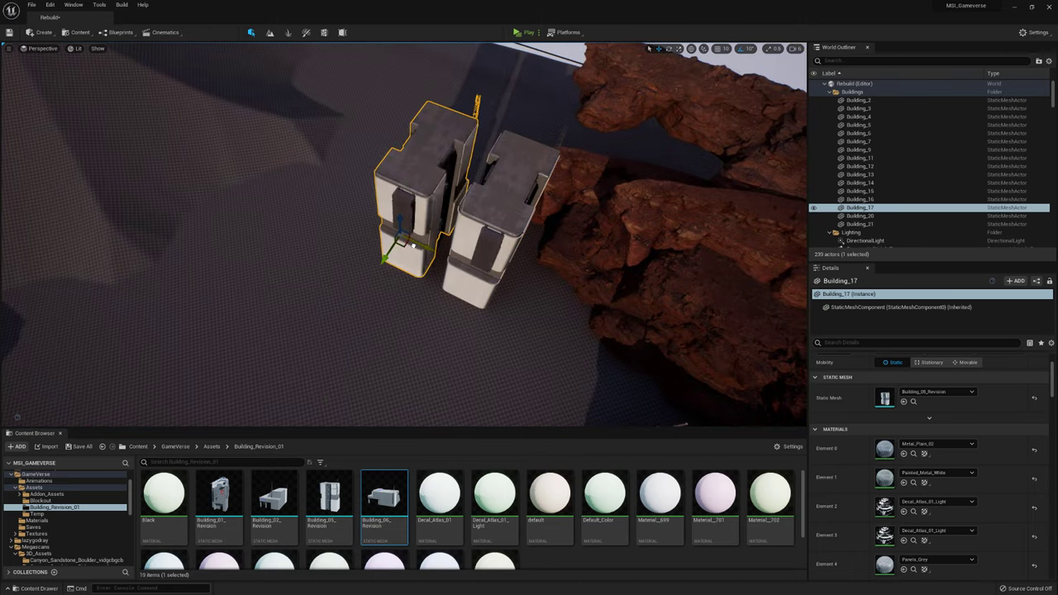
{"action": "left_click_drag", "start_coordinate": [367, 278], "coordinate": [364, 246], "text": "alt"}
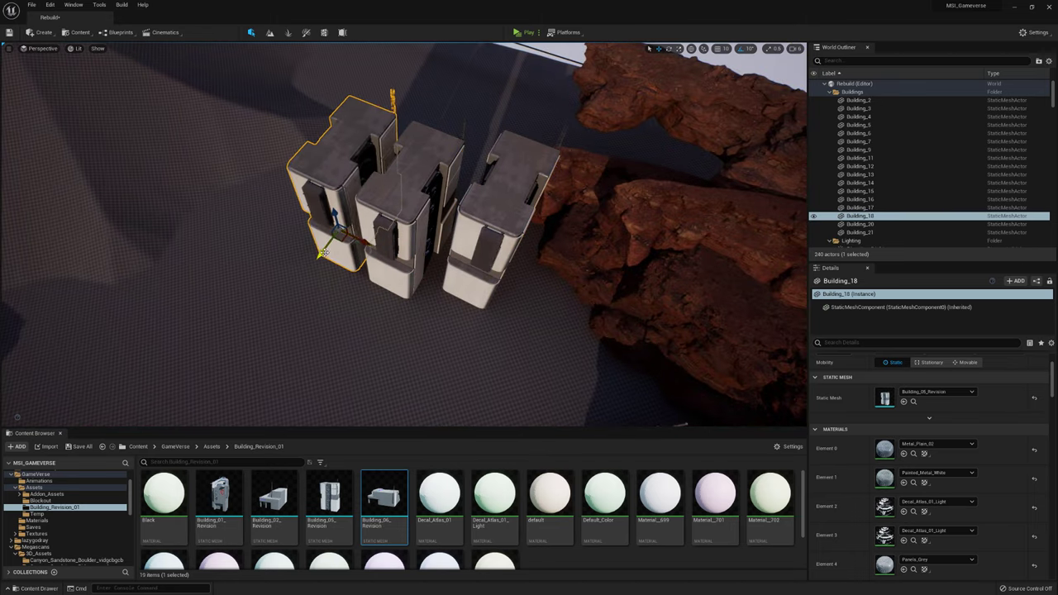
{"action": "right_click_drag", "start_coordinate": [323, 252], "coordinate": [335, 246]}
Step: Reposition Building_16, Building_17 and Building_18 as a staggered row in the background of the CameraActor1 view
{"action": "left_click", "coordinate": [42, 48]}
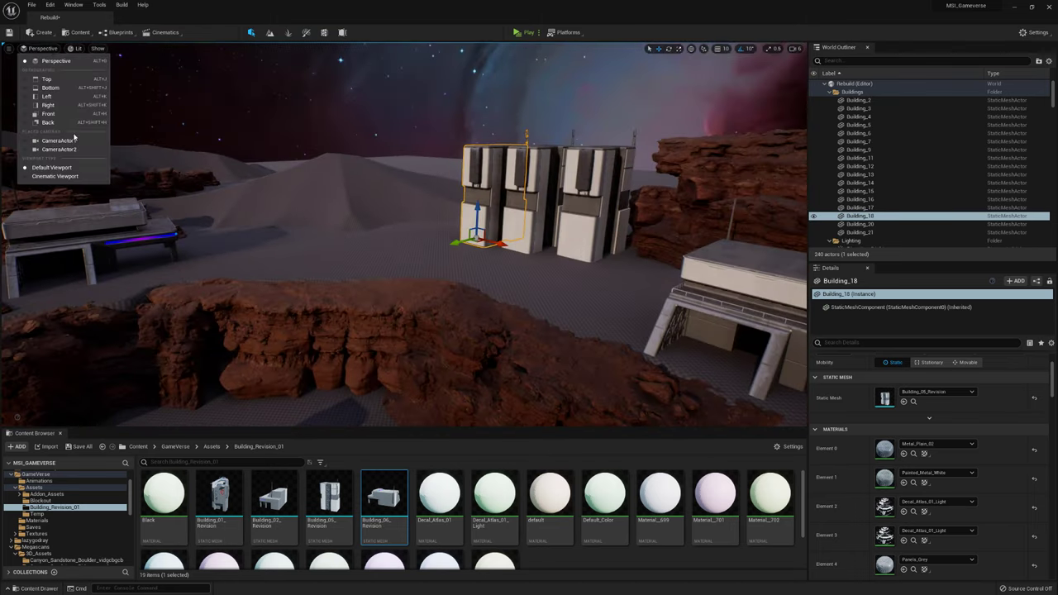
{"action": "left_click", "coordinate": [71, 140]}
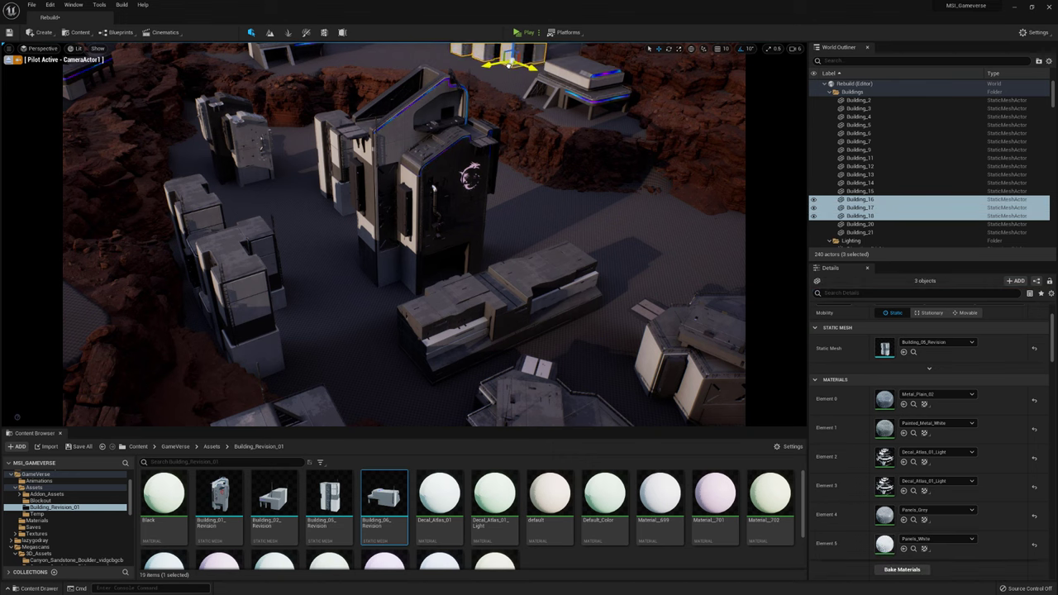
{"action": "left_click", "coordinate": [453, 53]}
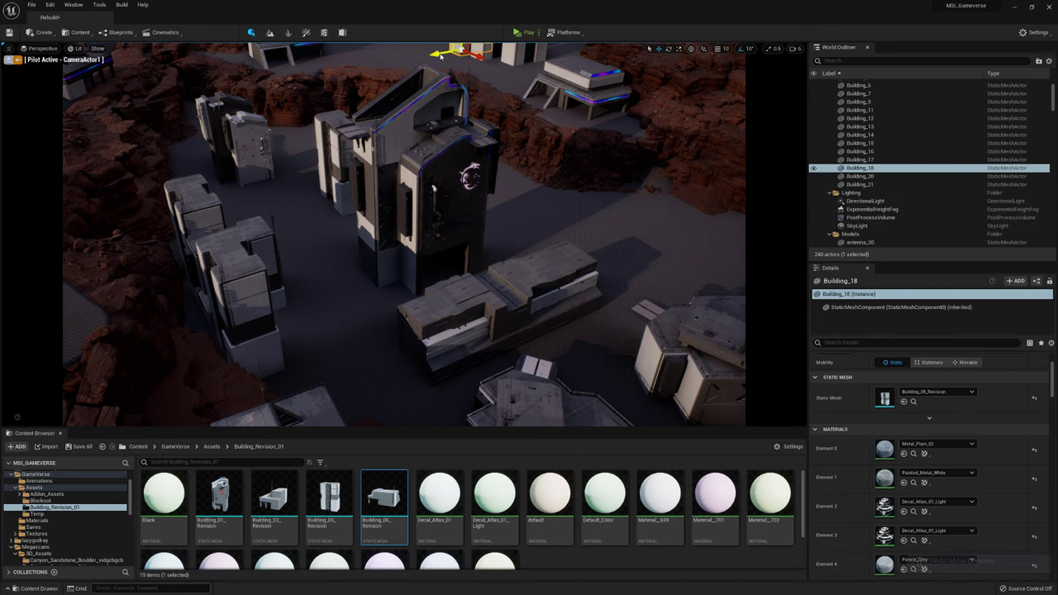
{"action": "left_click", "coordinate": [12, 61]}
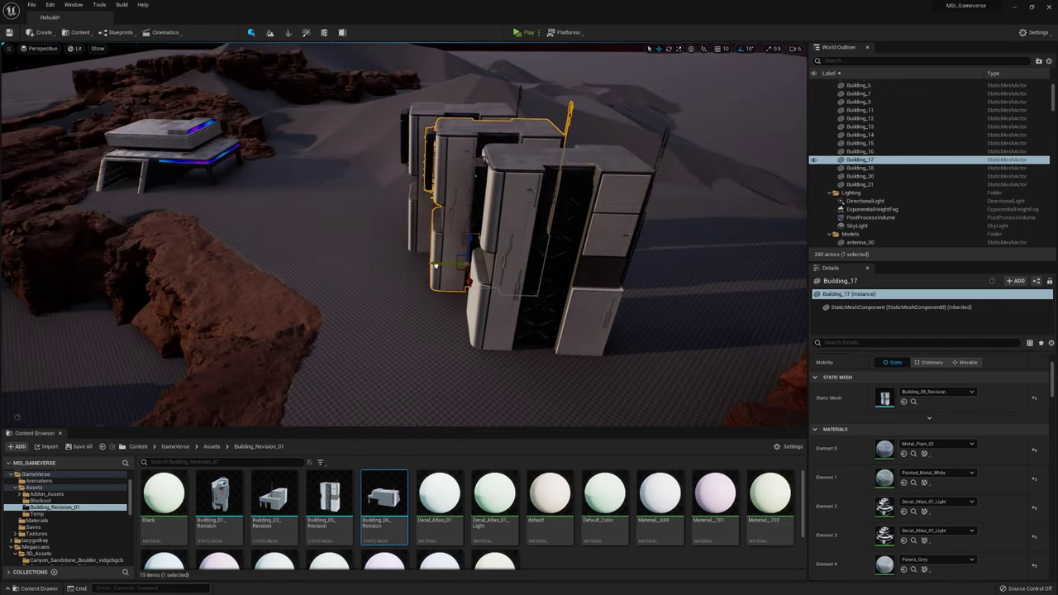
{"action": "left_click", "coordinate": [41, 49]}
{"action": "left_click", "coordinate": [58, 141]}
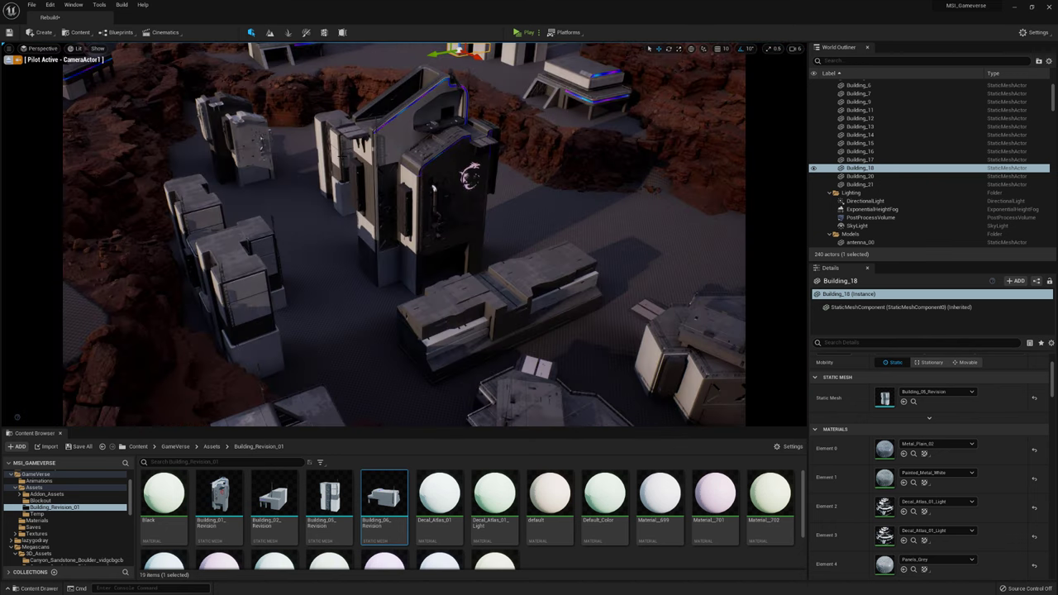
Step: Rotate Building_21, move it across the canyon floor and check its placement through CameraActor1
{"action": "left_click", "coordinate": [712, 332]}
{"action": "key", "text": "f"}
{"action": "key", "text": "e"}
{"action": "left_click_drag", "start_coordinate": [513, 273], "coordinate": [488, 228]}
{"action": "key", "text": "w"}
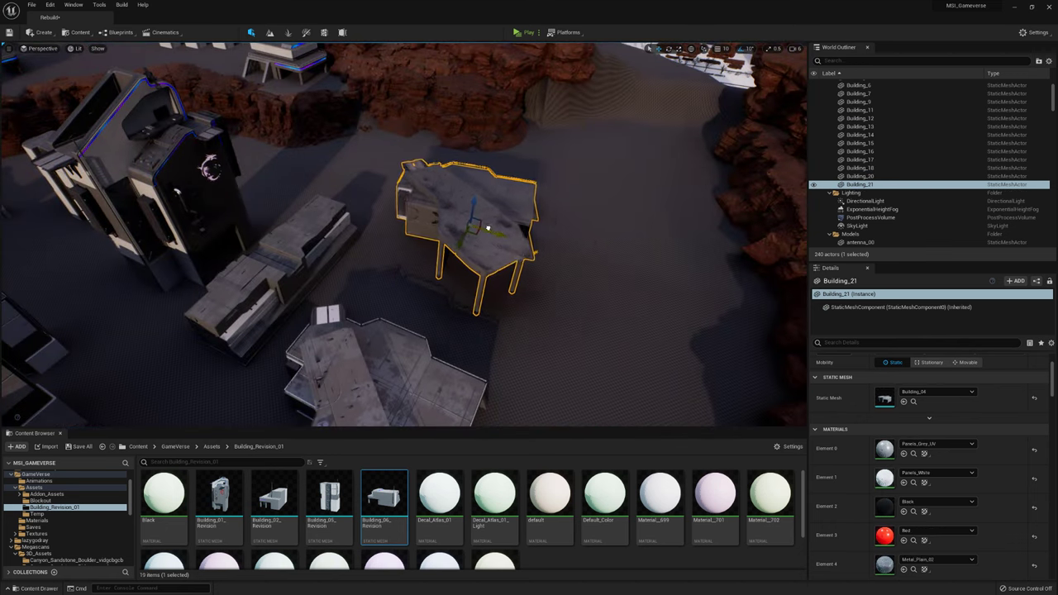
{"action": "left_click", "coordinate": [43, 48]}
{"action": "left_click", "coordinate": [58, 141]}
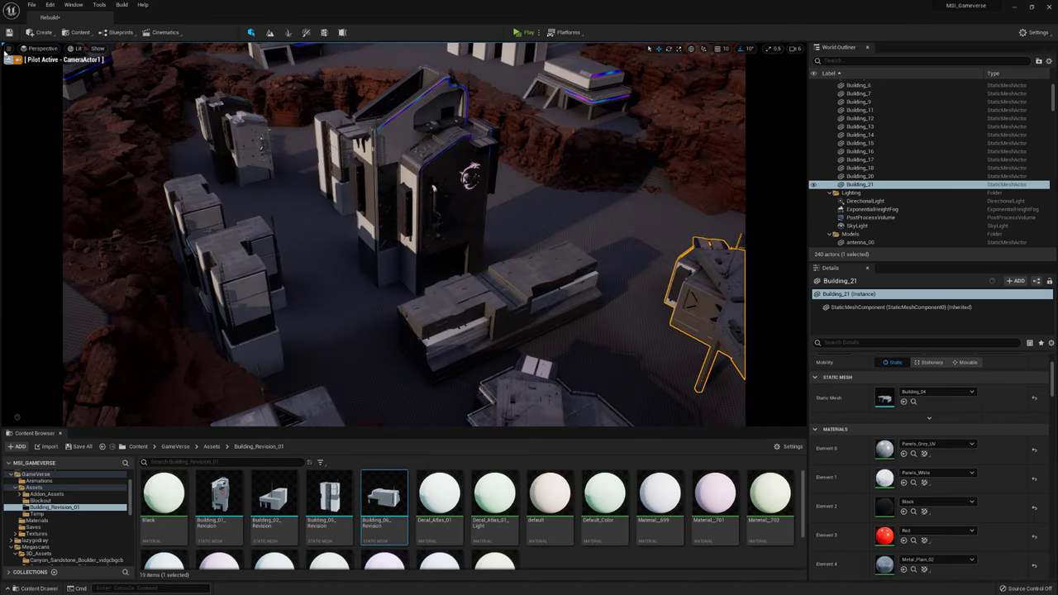
Step: Shift Building_21 further into the CameraActor1 frame and check the result through CameraActor2
{"action": "left_click", "coordinate": [10, 59]}
{"action": "key", "text": "f"}
{"action": "left_click", "coordinate": [40, 49]}
{"action": "left_click", "coordinate": [58, 141]}
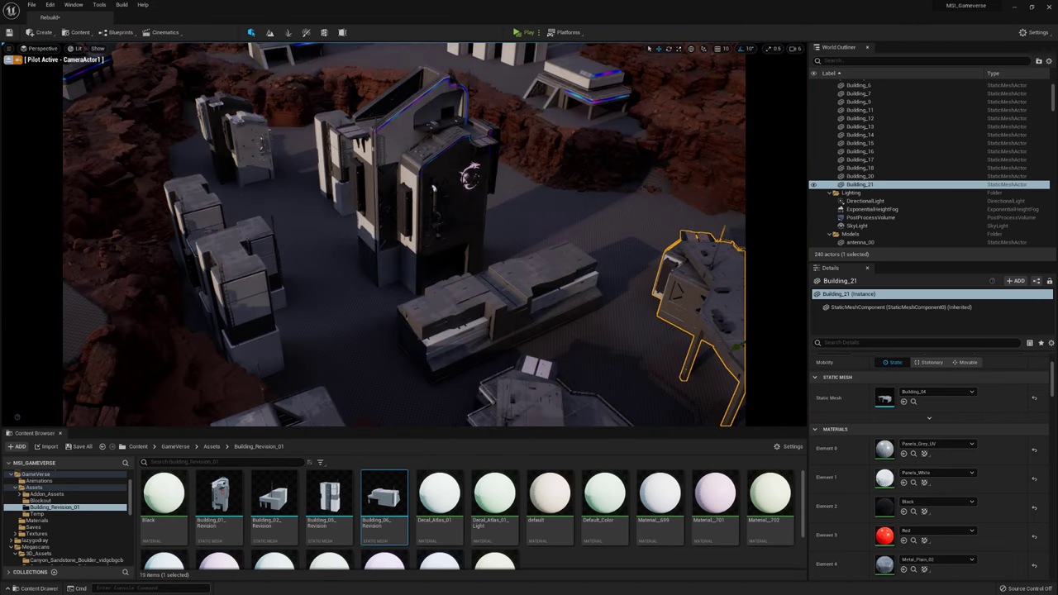
{"action": "left_click", "coordinate": [42, 48]}
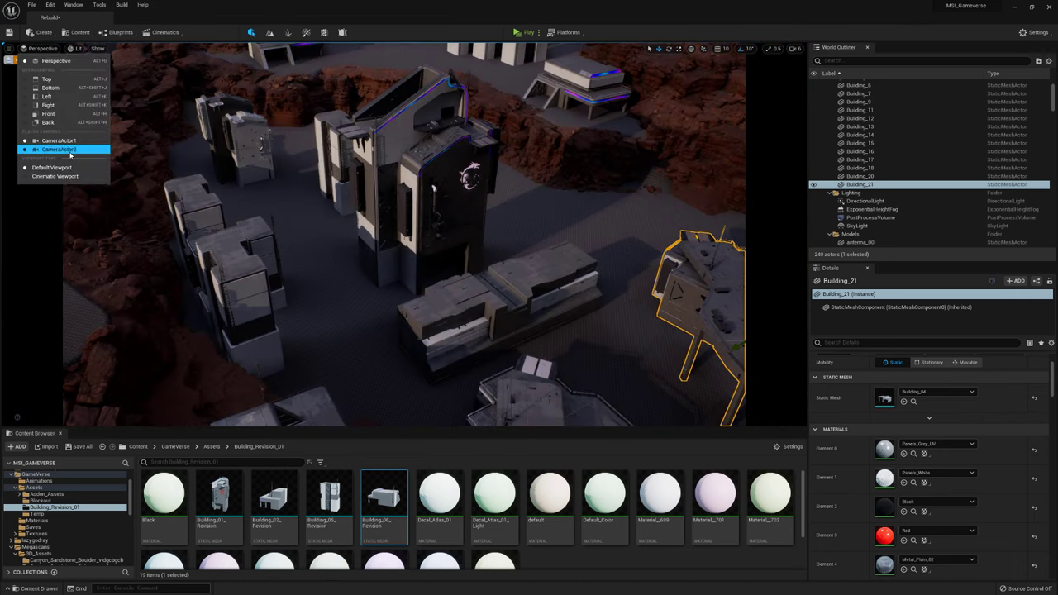
{"action": "left_click", "coordinate": [58, 146]}
{"action": "left_click", "coordinate": [11, 60]}
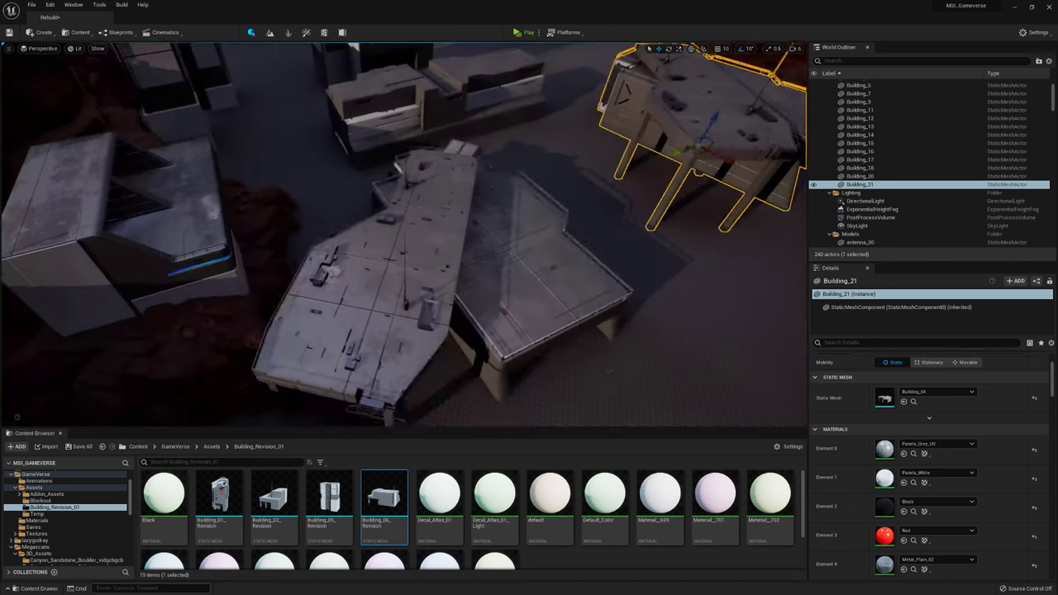
Step: Reposition the foreground platform building near Building_21
{"action": "left_click", "coordinate": [471, 273]}
{"action": "left_click_drag", "start_coordinate": [496, 326], "coordinate": [524, 312]}
{"action": "right_click_drag", "start_coordinate": [463, 248], "coordinate": [443, 151]}
{"action": "mouse_move", "coordinate": [463, 180]}
{"action": "left_mouse_down"}
{"action": "mouse_move", "coordinate": [442, 183]}
{"action": "mouse_move", "coordinate": [454, 161]}
{"action": "left_mouse_up"}
{"action": "right_click_drag", "start_coordinate": [453, 168], "coordinate": [430, 248]}
{"action": "left_click", "coordinate": [407, 229]}
{"action": "key", "text": "ctrl+d"}
{"action": "left_click_drag", "start_coordinate": [273, 157], "coordinate": [430, 240]}
{"action": "right_click_drag", "start_coordinate": [430, 239], "coordinate": [294, 283]}
{"action": "key", "text": "Delete"}
Step: Duplicate three sandstone cliff pieces from the canyon wall and place the copies beneath Building_21's raised platform
{"action": "left_click", "coordinate": [342, 283]}
{"action": "left_click", "coordinate": [347, 264], "text": "ctrl"}
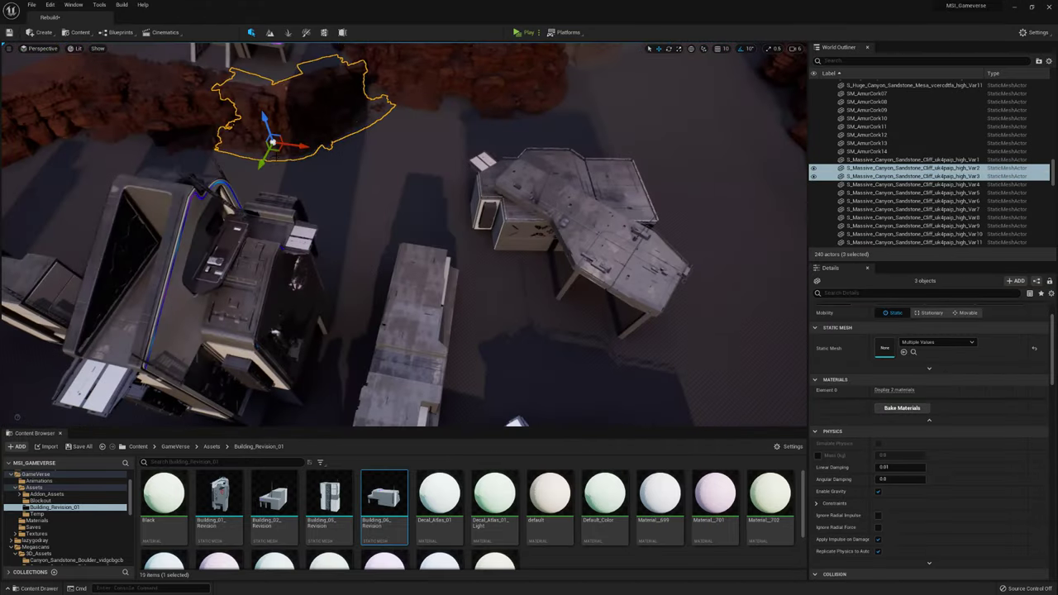
{"action": "key", "text": "ctrl+d"}
{"action": "left_click_drag", "start_coordinate": [273, 142], "coordinate": [543, 303]}
{"action": "right_click_drag", "start_coordinate": [543, 302], "coordinate": [580, 319]}
{"action": "key", "text": "e"}
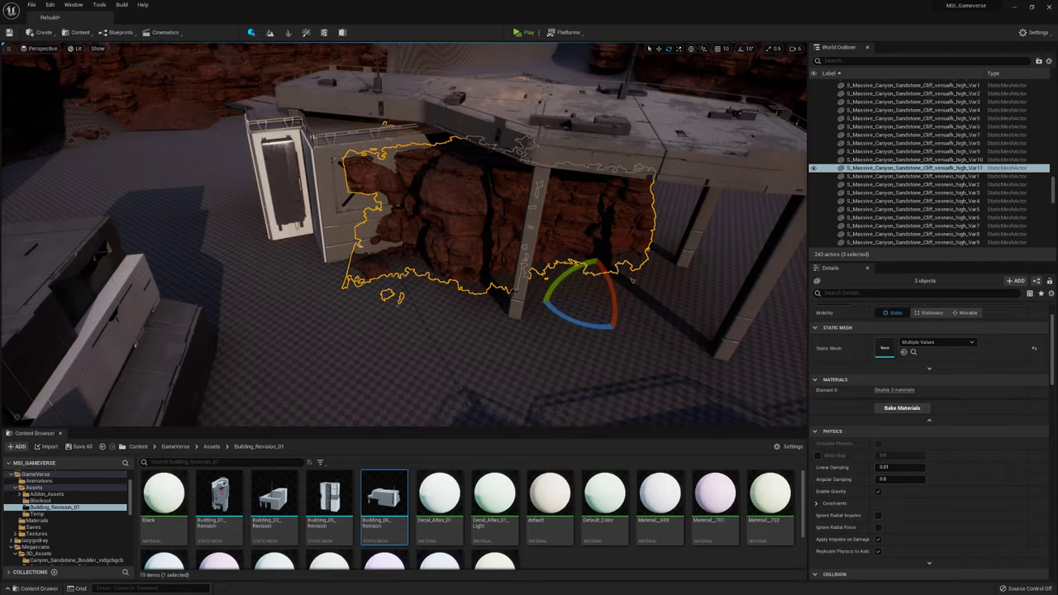
{"action": "right_click_drag", "start_coordinate": [579, 319], "coordinate": [563, 310]}
Step: Adjust the copied cliff pieces uk4paip Var14 and venuafk Var11 individually so they sit between the platform's legs
{"action": "left_click", "coordinate": [442, 351]}
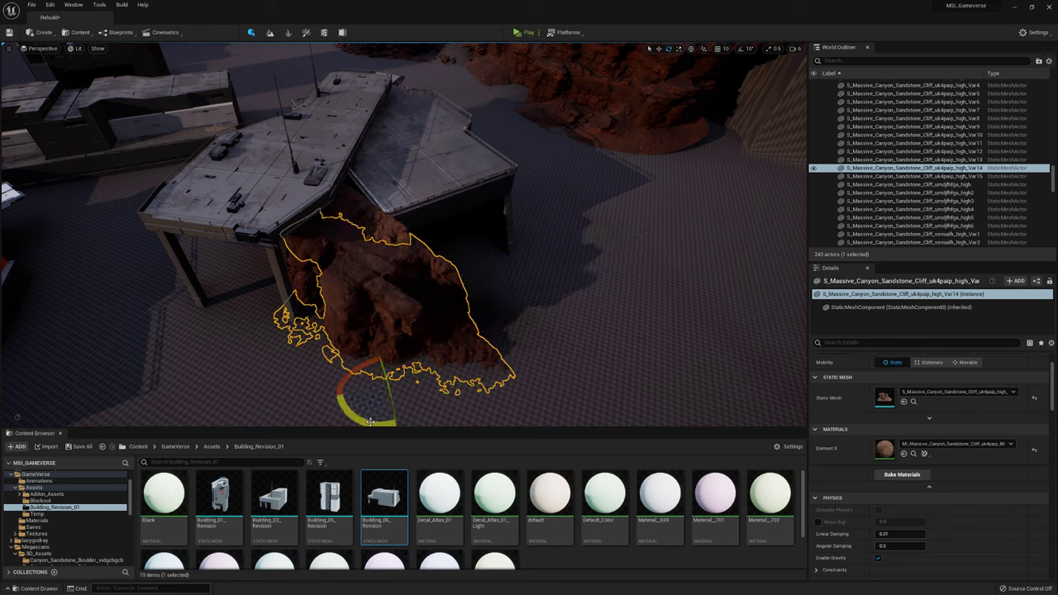
{"action": "right_click_drag", "start_coordinate": [368, 354], "coordinate": [367, 353]}
{"action": "key", "text": "w"}
{"action": "left_click", "coordinate": [529, 190]}
{"action": "key", "text": "f"}
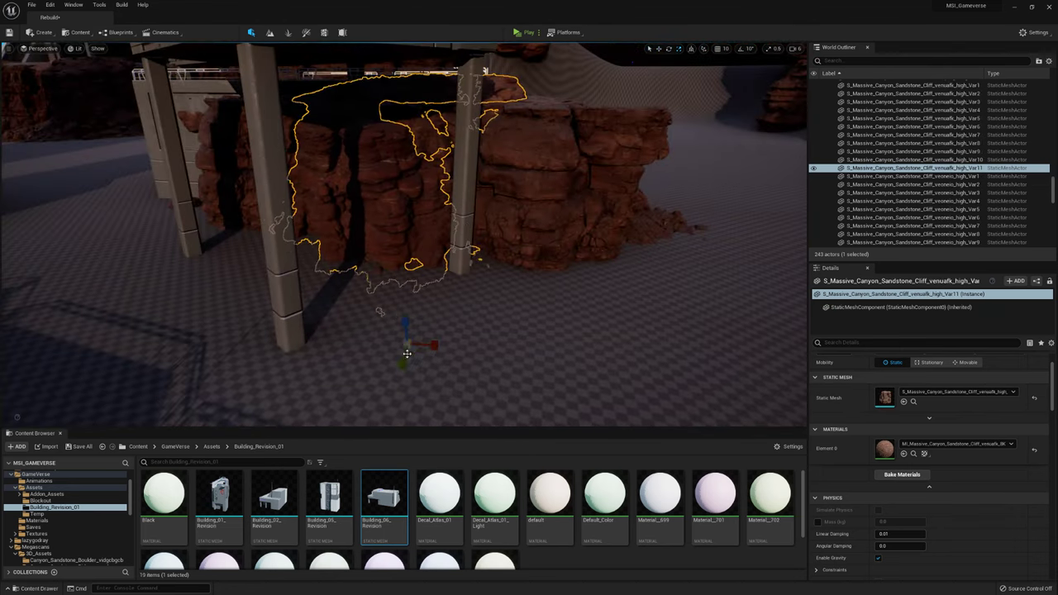
{"action": "right_click_drag", "start_coordinate": [403, 235], "coordinate": [403, 235]}
{"action": "left_click", "coordinate": [391, 361]}
{"action": "right_click_drag", "start_coordinate": [391, 361], "coordinate": [391, 361]}
Step: Duplicate the large umdjfhfga sandstone cliff and rotate the copy behind the foreground platform building
{"action": "left_click", "coordinate": [579, 181]}
{"action": "right_click_drag", "start_coordinate": [579, 182], "coordinate": [578, 182]}
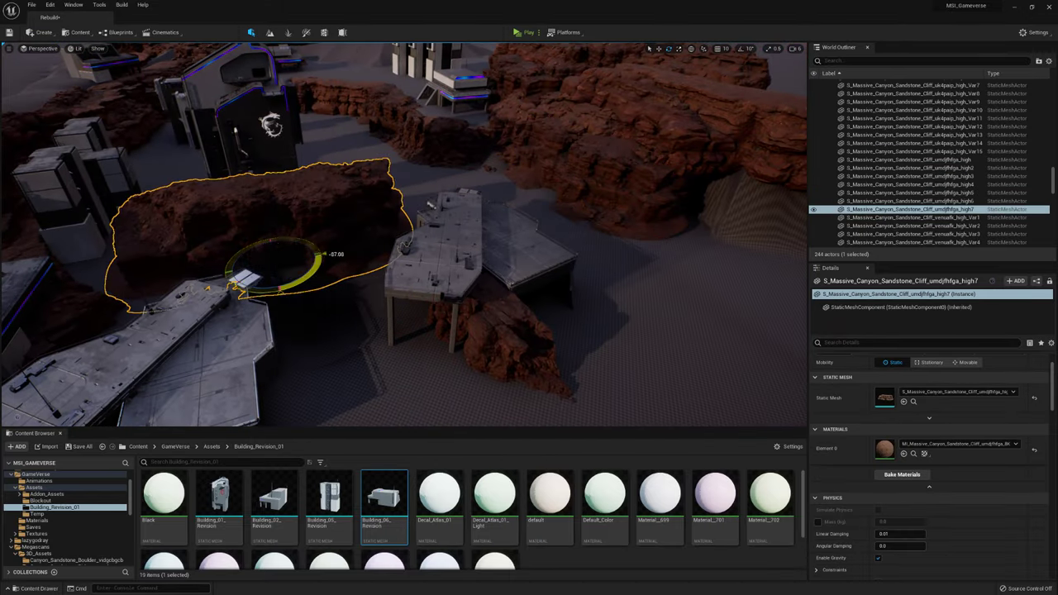
{"action": "right_click_drag", "start_coordinate": [571, 354], "coordinate": [535, 350]}
Step: Flatten the landscape around Building_7 with the flatten target at 4500 and brush size reduced to about 1673
{"action": "left_click", "coordinate": [269, 32]}
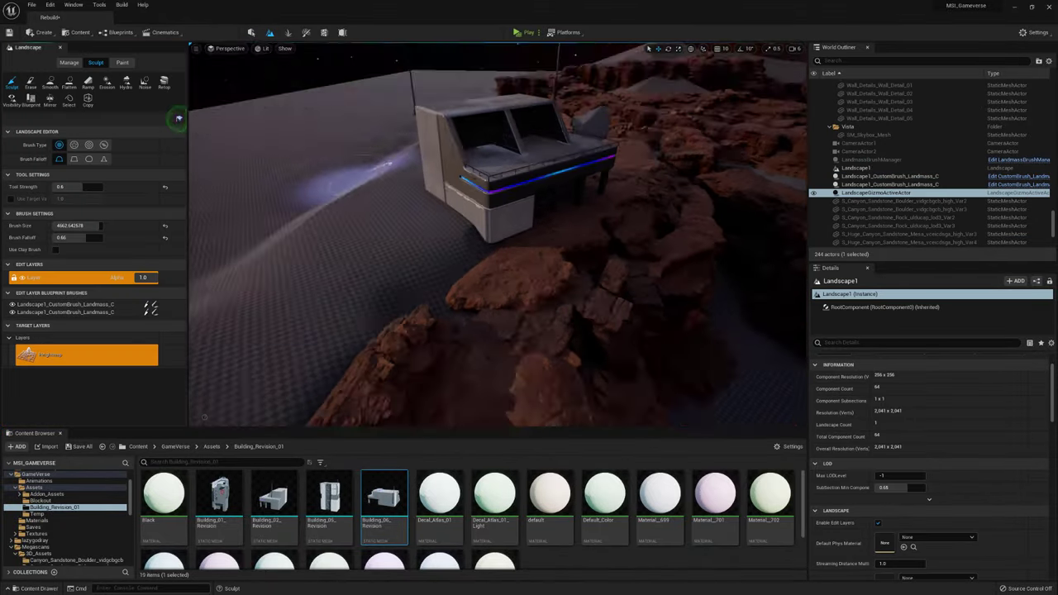
{"action": "left_click", "coordinate": [68, 83]}
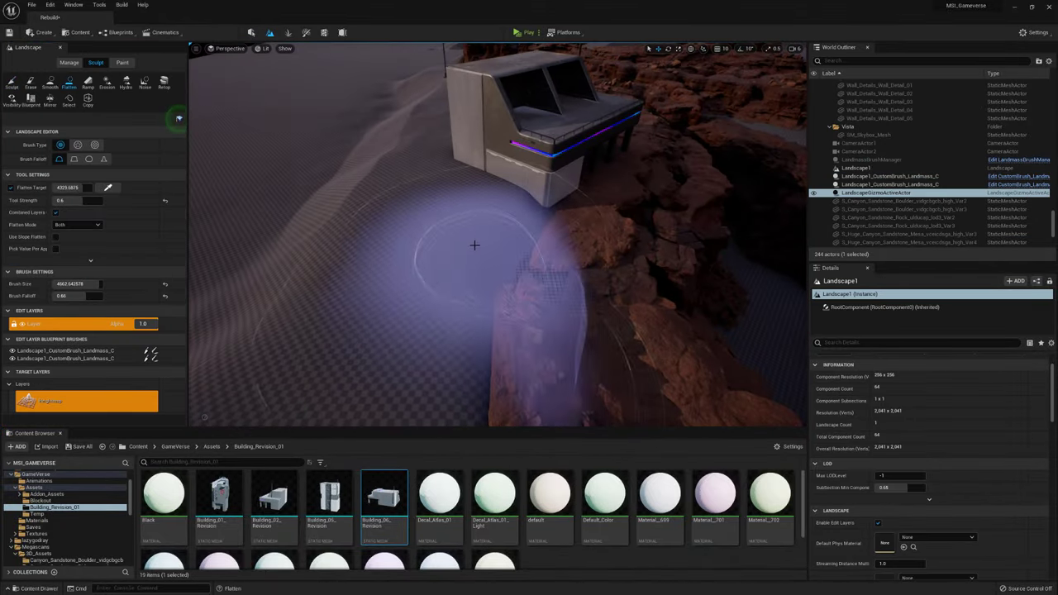
{"action": "right_click_drag", "start_coordinate": [520, 198], "coordinate": [501, 198]}
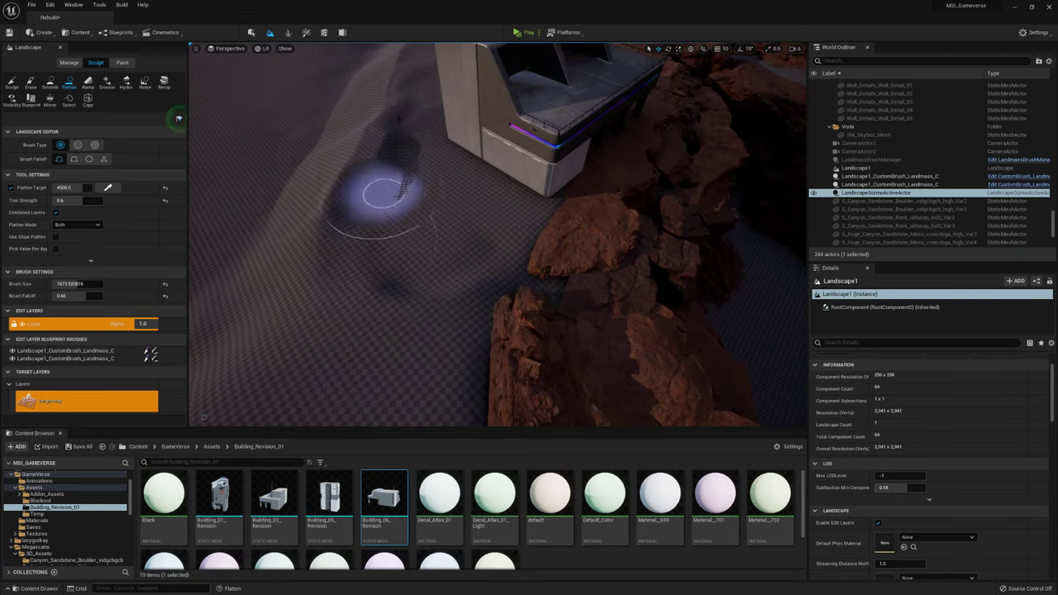
{"action": "right_click_drag", "start_coordinate": [406, 286], "coordinate": [452, 166]}
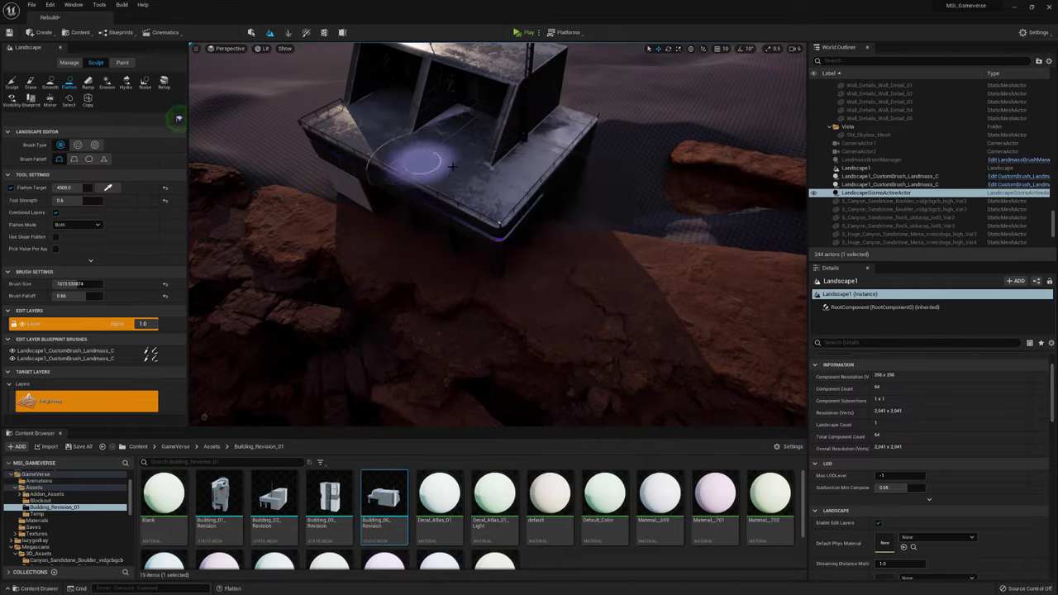
{"action": "right_click_drag", "start_coordinate": [500, 220], "coordinate": [493, 195]}
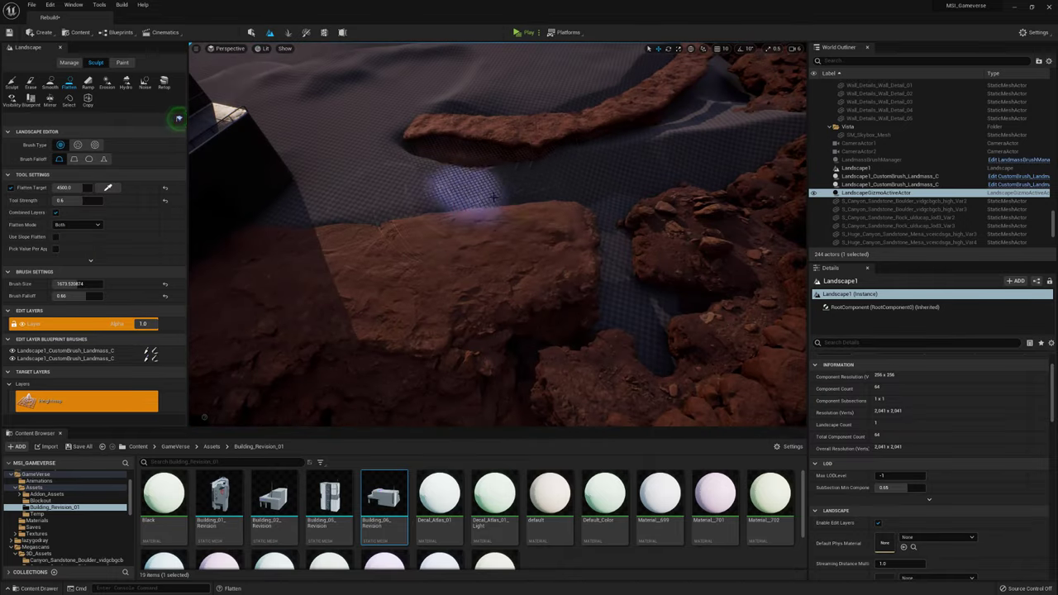
{"action": "right_click_drag", "start_coordinate": [393, 141], "coordinate": [480, 147]}
Step: Smooth the flattened landscape beside Building_7 and return to selection mode
{"action": "key", "text": "ctrl+2"}
{"action": "right_click_drag", "start_coordinate": [323, 144], "coordinate": [381, 132]}
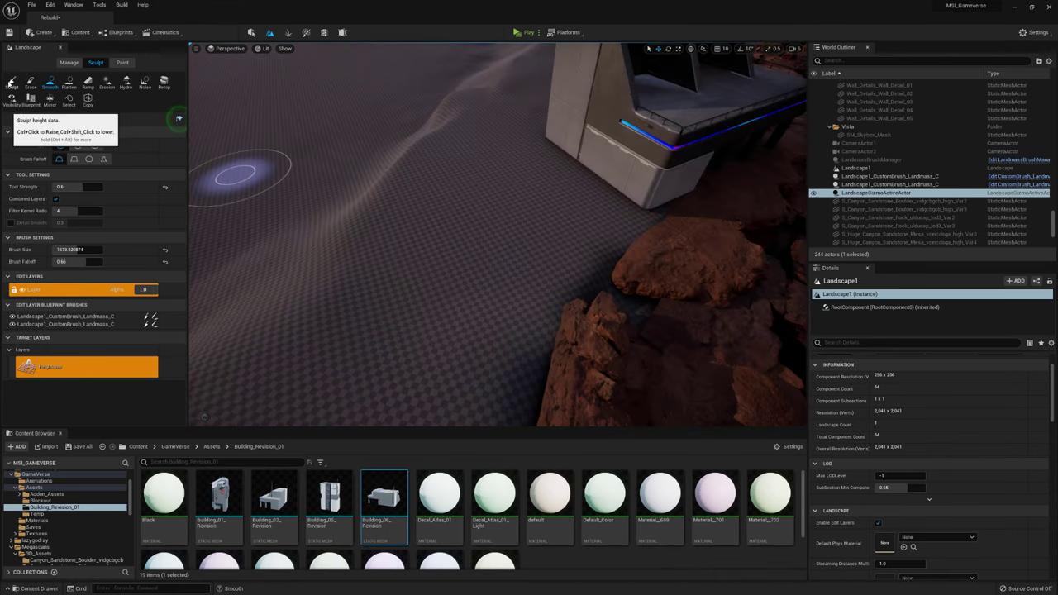
{"action": "key", "text": "shift+1"}
{"action": "right_click_drag", "start_coordinate": [133, 78], "coordinate": [132, 77]}
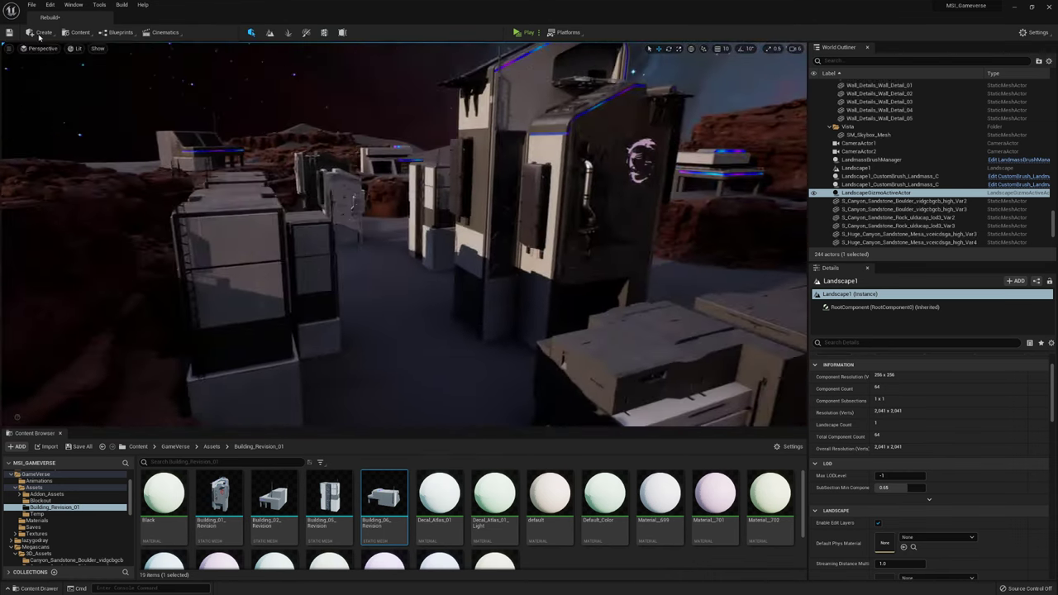
Step: Review the updated scene through CameraActor1 and CameraActor2
{"action": "left_click", "coordinate": [38, 48]}
{"action": "left_click", "coordinate": [77, 144]}
{"action": "left_click", "coordinate": [39, 48]}
{"action": "left_click", "coordinate": [77, 154]}
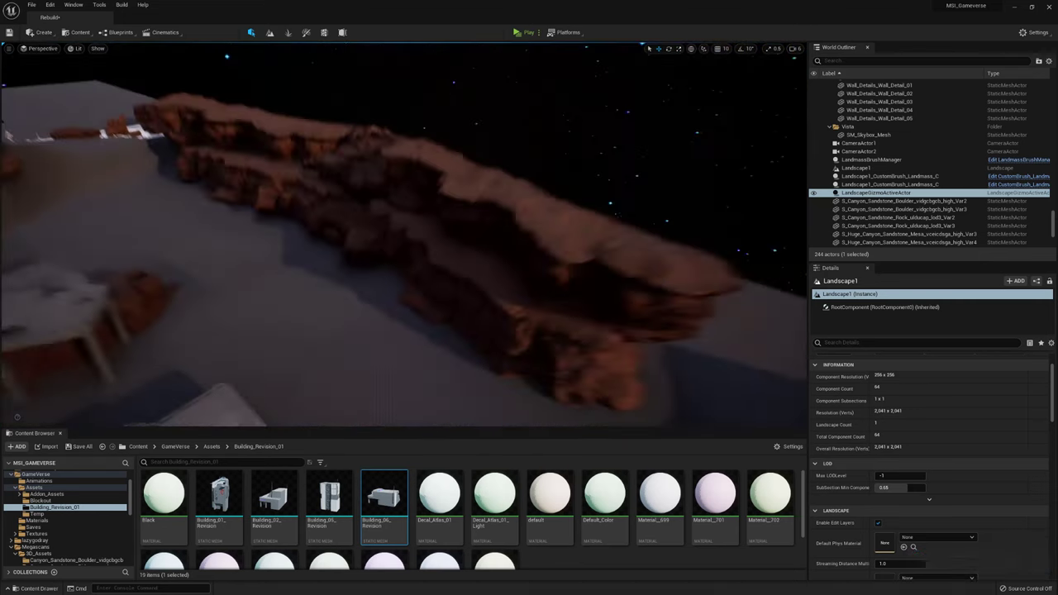
Step: Select the adjoining huge sandstone mesa and butte pieces behind the platform buildings and reposition the group along the canyon edge
{"action": "left_click", "coordinate": [438, 141]}
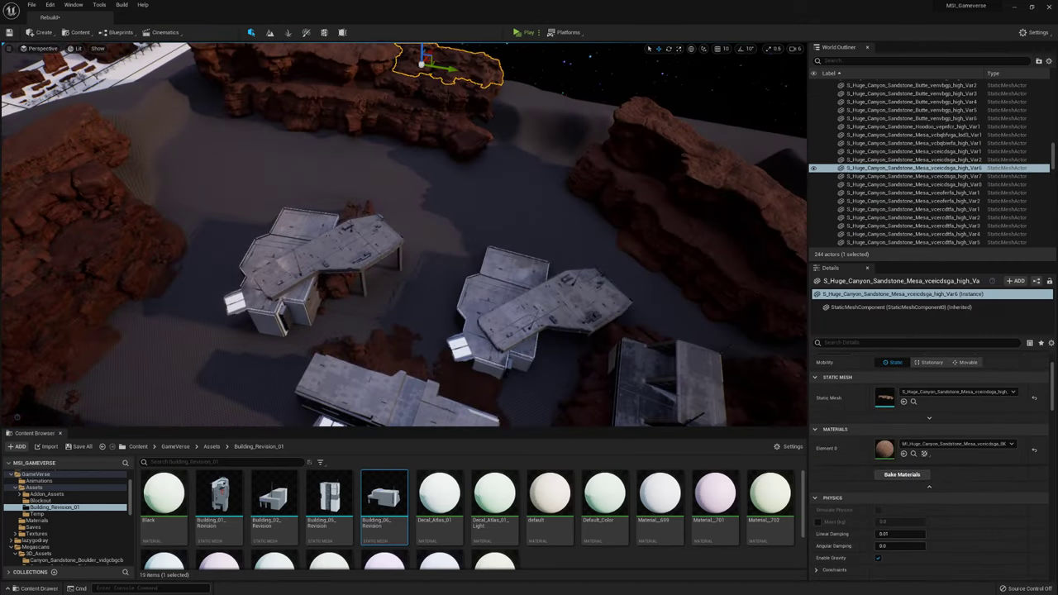
{"action": "left_click", "coordinate": [417, 136], "text": "ctrl"}
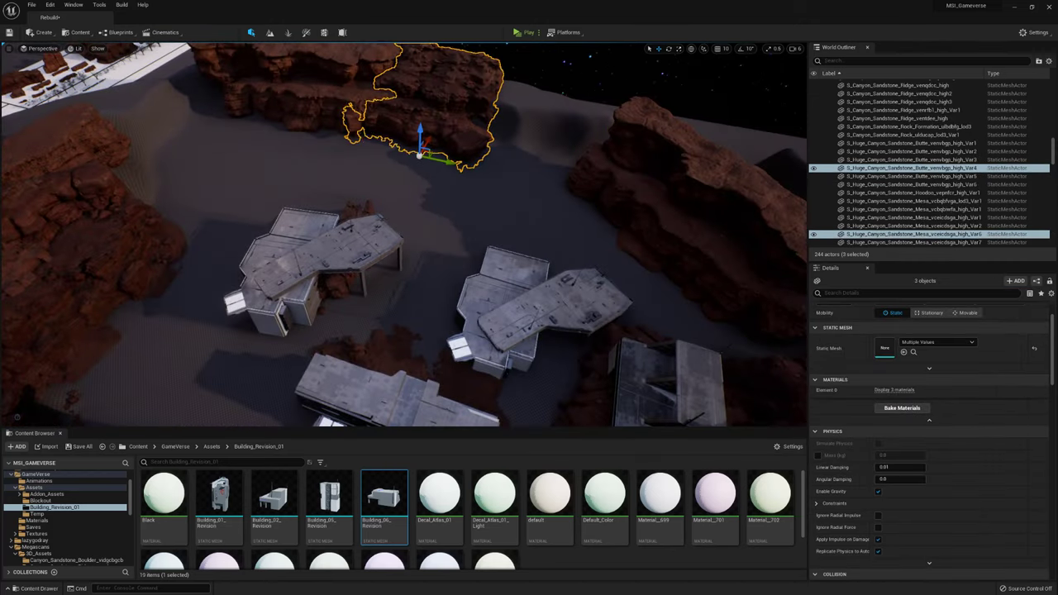
{"action": "left_click_drag", "start_coordinate": [460, 160], "coordinate": [495, 248]}
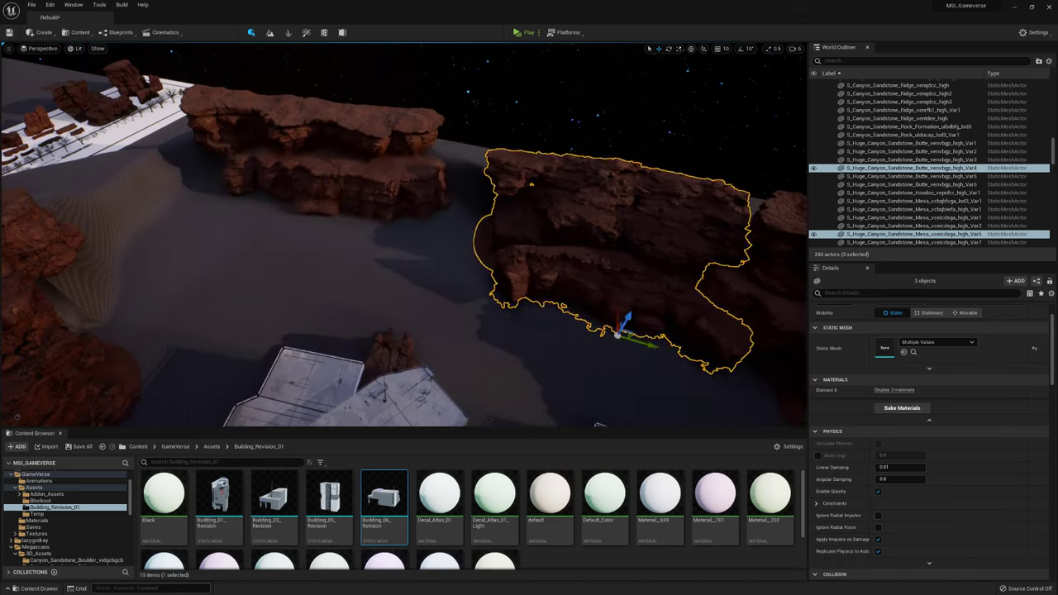
Step: Duplicate two vcerodtfa mesa cliffs into the gap in the canyon wall and check the result through the scene cameras
{"action": "left_click", "coordinate": [453, 172]}
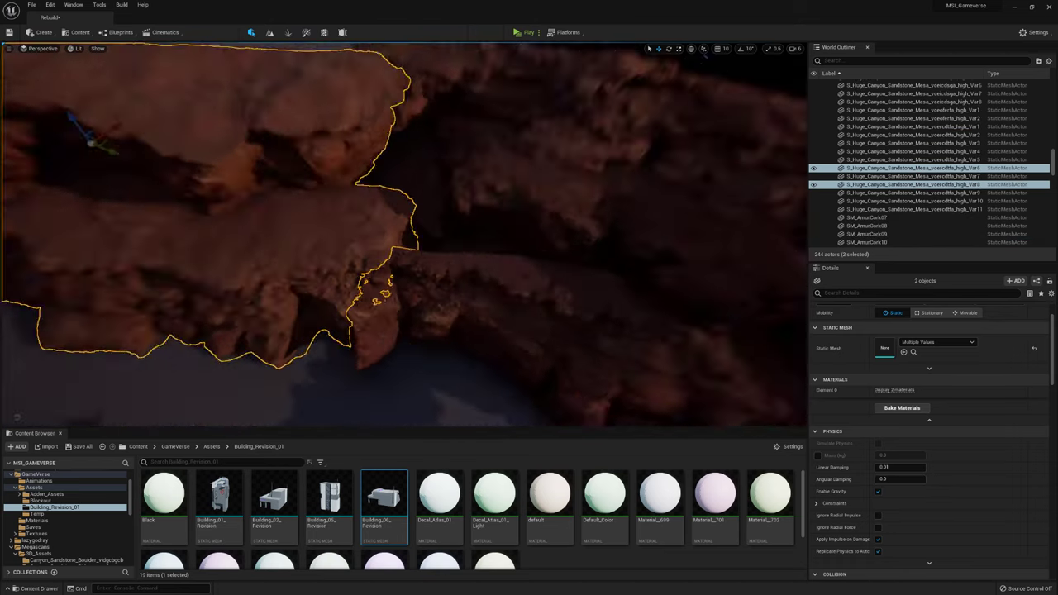
{"action": "left_click", "coordinate": [491, 279]}
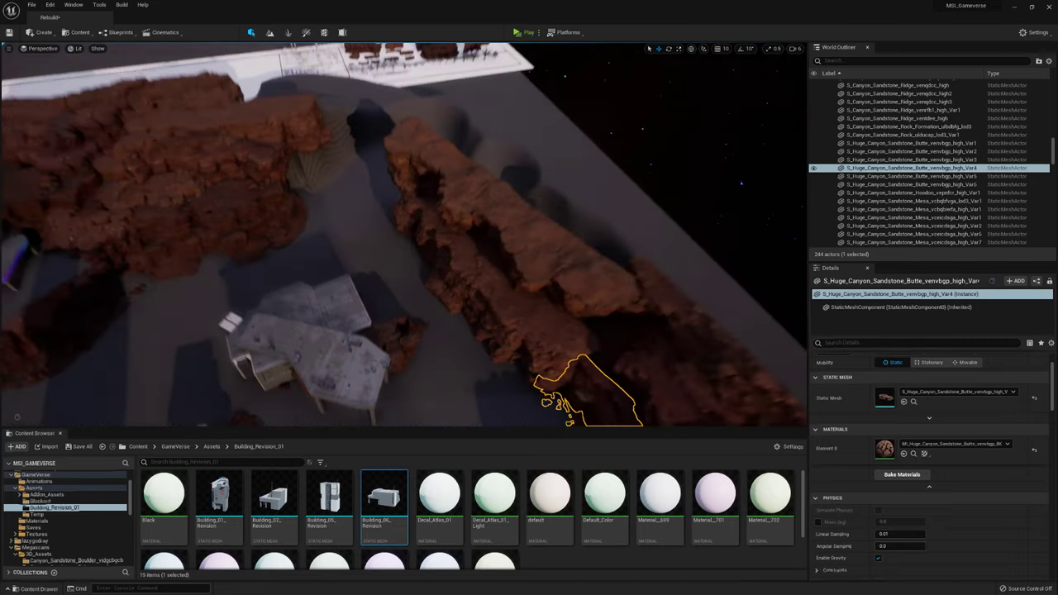
{"action": "left_click", "coordinate": [496, 248]}
{"action": "left_click", "coordinate": [449, 217], "text": "ctrl"}
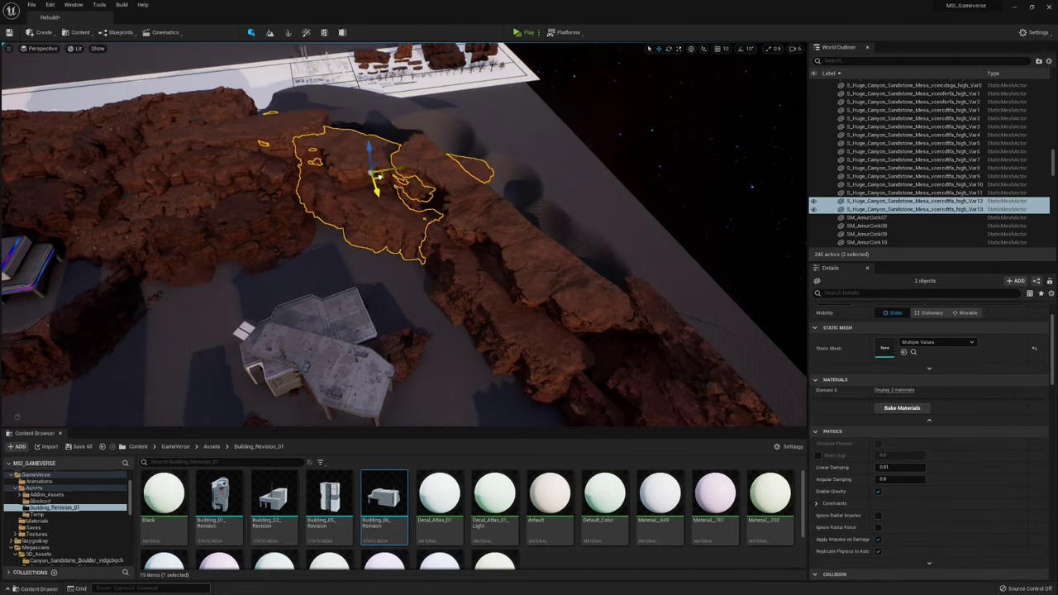
{"action": "left_click", "coordinate": [380, 177]}
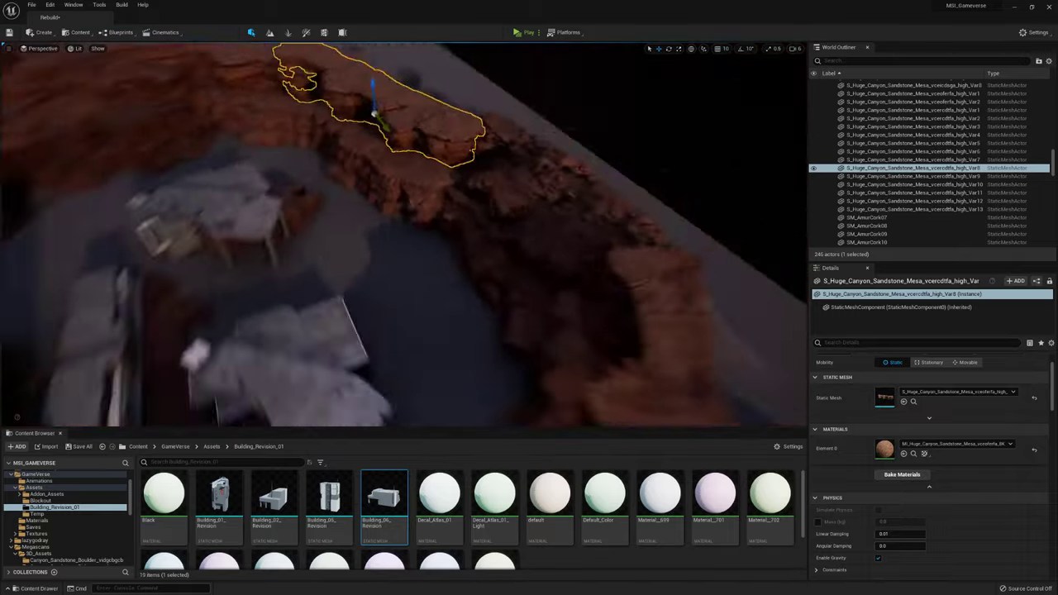
{"action": "left_click", "coordinate": [41, 48]}
{"action": "left_click", "coordinate": [165, 147]}
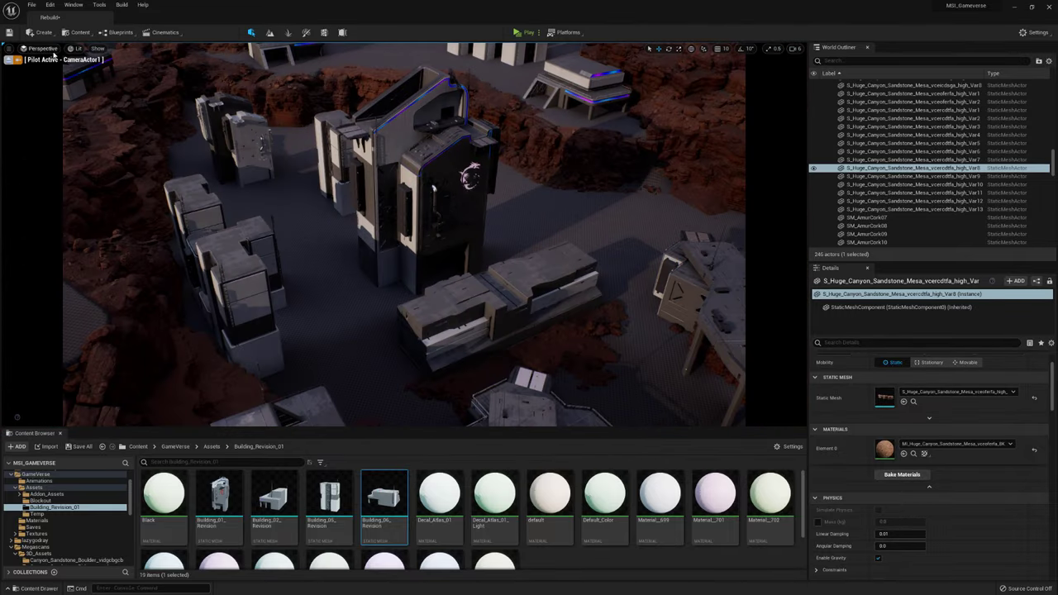
{"action": "left_click", "coordinate": [42, 48]}
{"action": "left_click", "coordinate": [50, 147]}
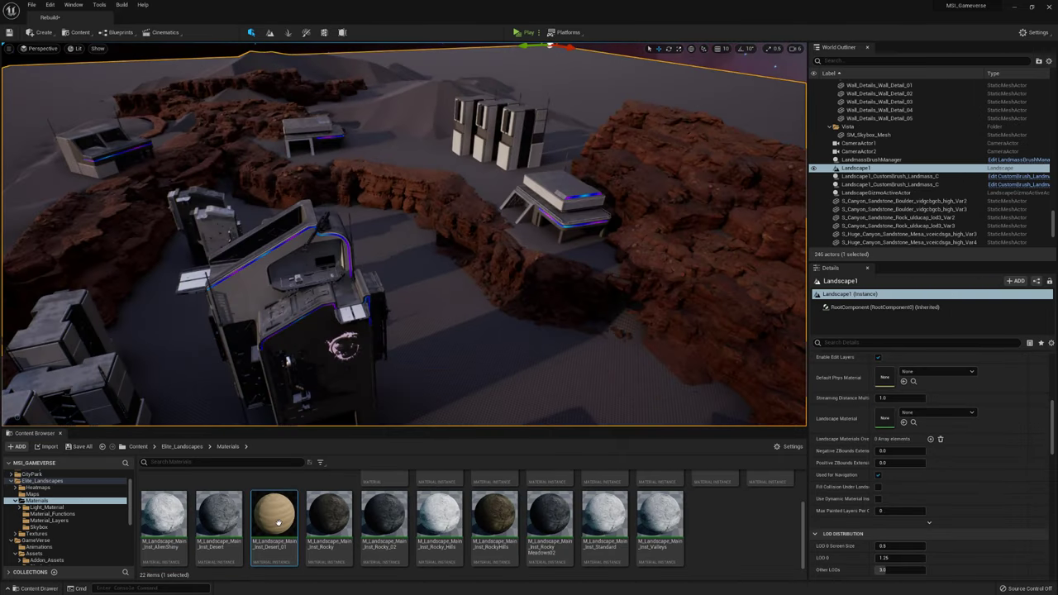
Step: Assign M_Landscape_Main_Inst_Desert_01 as the landscape material of Landscape1 and give the terrain a red desert surface
{"action": "left_click_drag", "start_coordinate": [273, 517], "coordinate": [893, 420]}
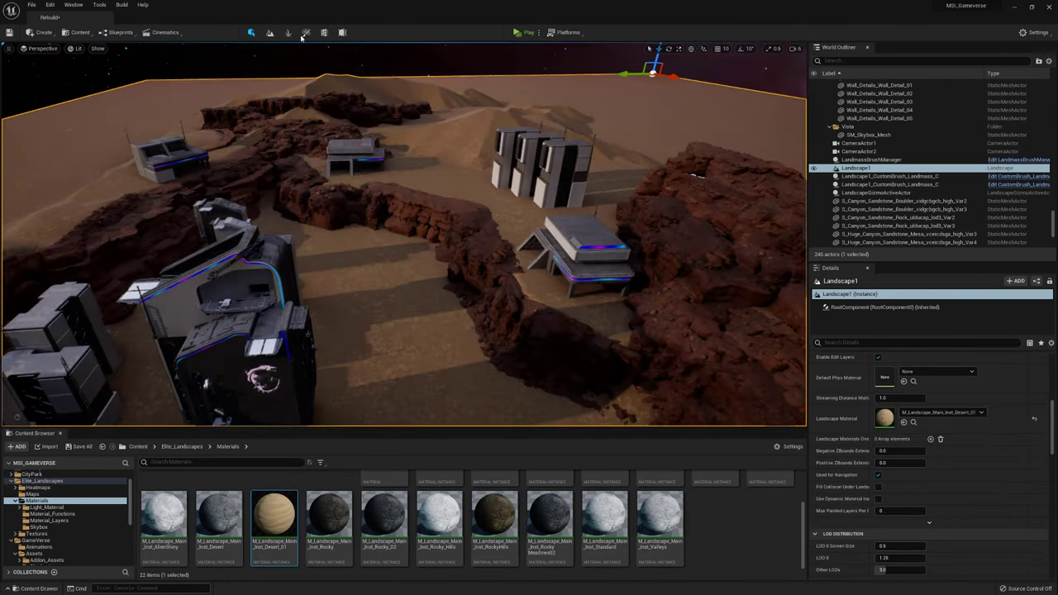
{"action": "left_click", "coordinate": [270, 33]}
{"action": "left_click", "coordinate": [83, 366]}
{"action": "left_click", "coordinate": [77, 432]}
{"action": "left_click", "coordinate": [83, 390]}
{"action": "left_click", "coordinate": [83, 451]}
{"action": "left_click", "coordinate": [119, 364]}
{"action": "mouse_move", "coordinate": [496, 248]}
{"action": "right_mouse_down"}
{"action": "mouse_move", "coordinate": [438, 241]}
{"action": "mouse_move", "coordinate": [508, 248]}
{"action": "right_mouse_up"}
Step: Review the desert terrain through CameraActor1 and CameraActor2
{"action": "left_click", "coordinate": [59, 48]}
{"action": "left_click", "coordinate": [37, 48]}
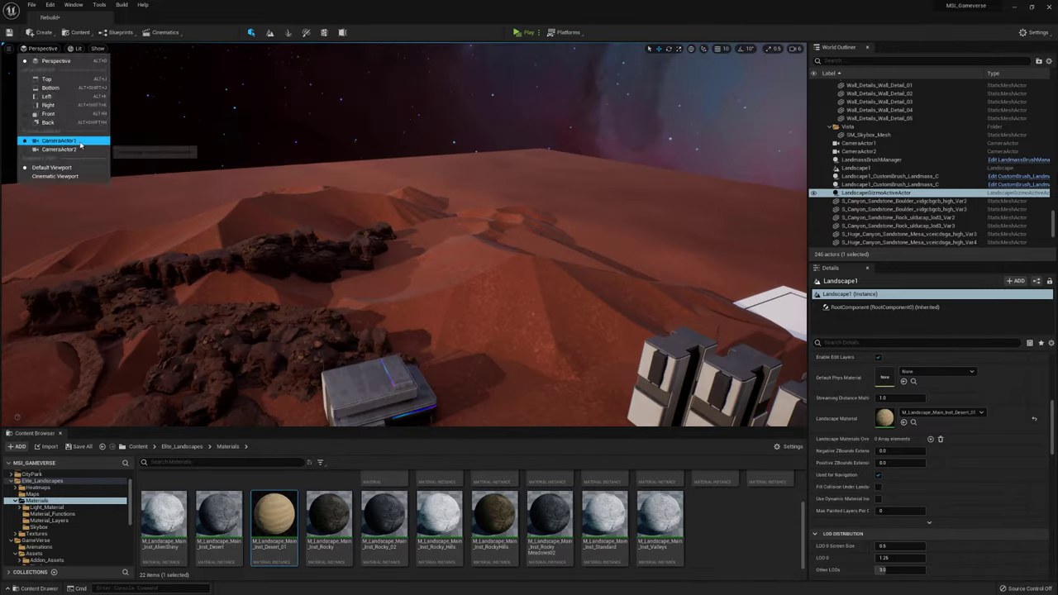
{"action": "left_click", "coordinate": [58, 143]}
{"action": "left_click", "coordinate": [42, 49]}
{"action": "left_click", "coordinate": [58, 151]}
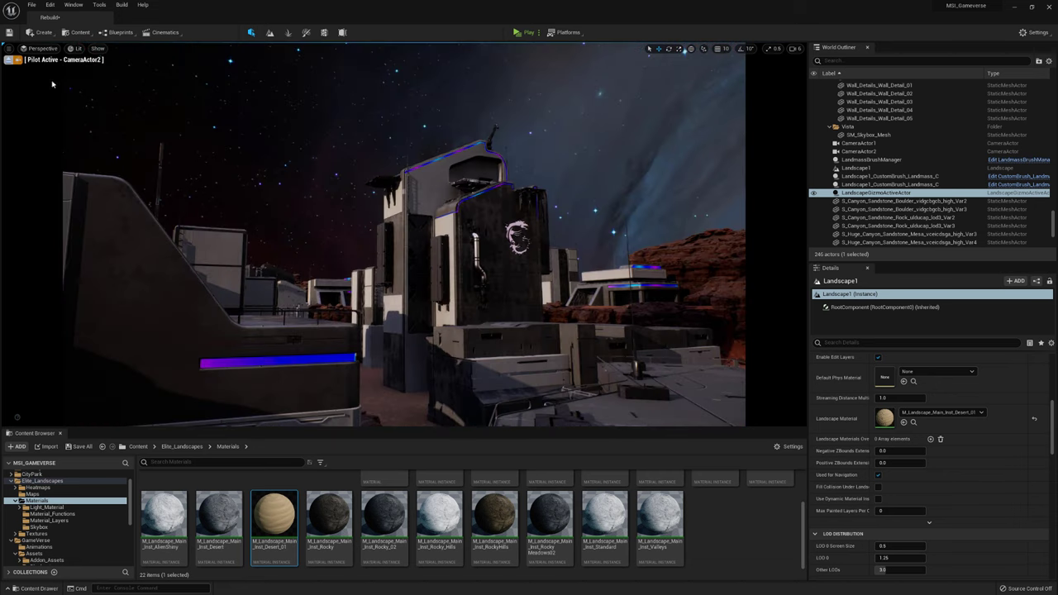
Step: Collapse the Buildings folder in the scene hierarchy and select the ExponentialHeightFog actor in the Lighting folder
{"action": "left_click_drag", "start_coordinate": [1052, 225], "coordinate": [1052, 95]}
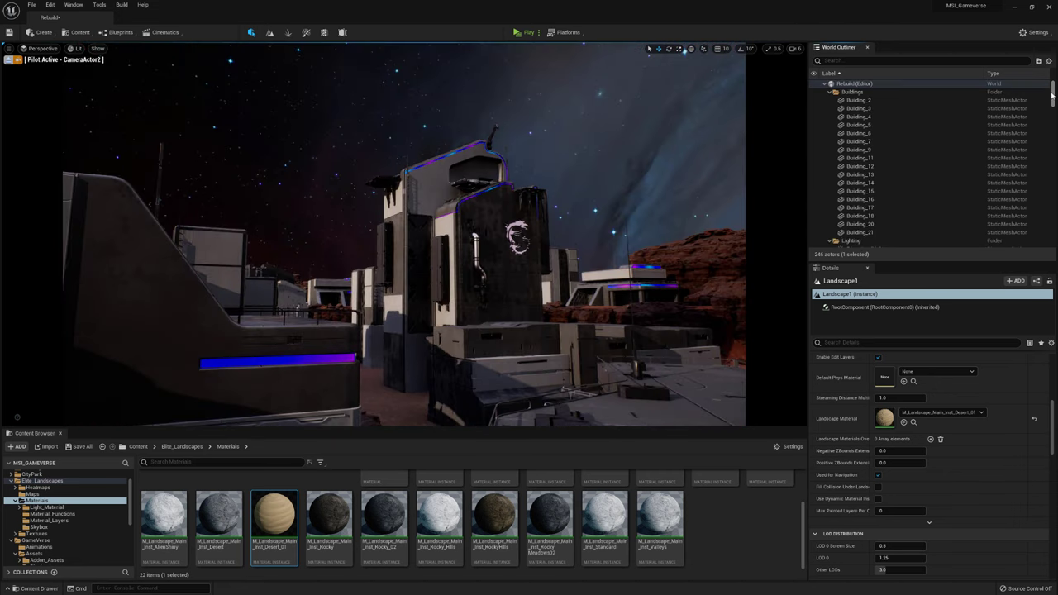
{"action": "left_click", "coordinate": [830, 92]}
{"action": "left_click", "coordinate": [831, 100]}
{"action": "left_click", "coordinate": [872, 117]}
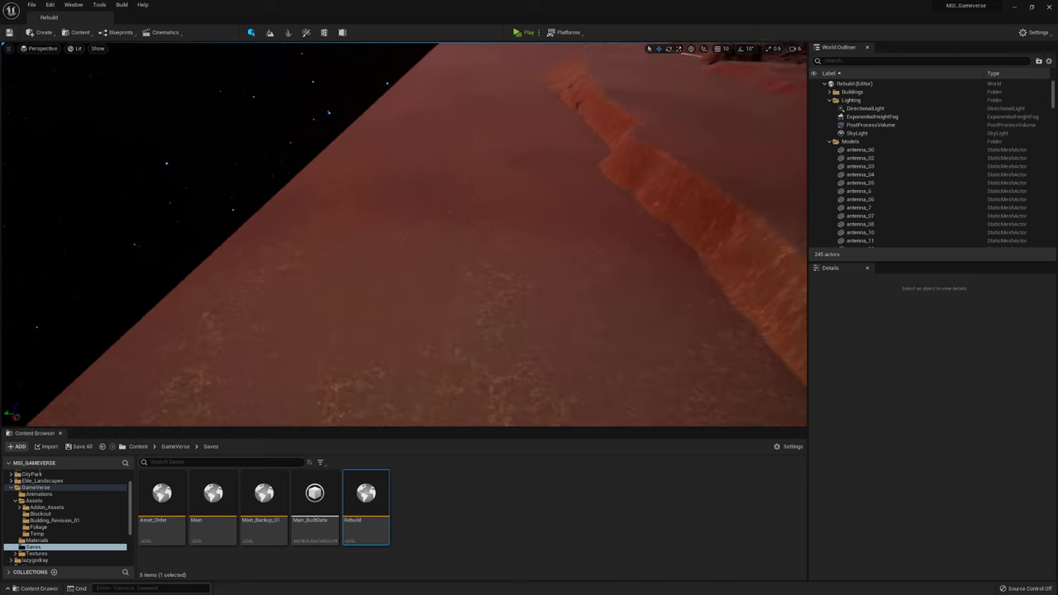
Step: Switch to foliage editing and add all foliage types from the GameVerse Foliage folder to the palette
{"action": "left_click", "coordinate": [287, 34]}
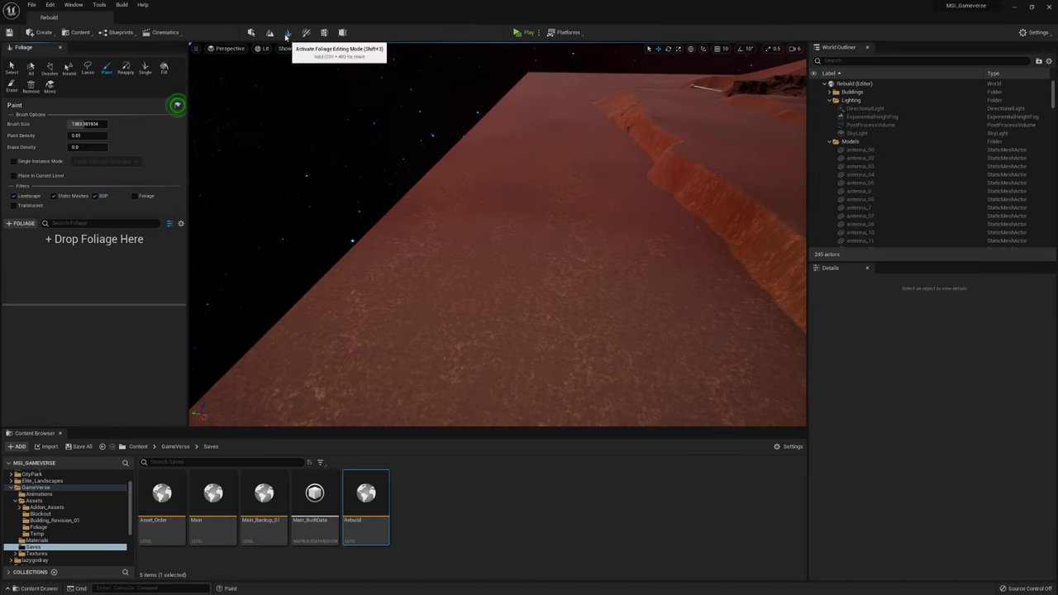
{"action": "left_click", "coordinate": [38, 526]}
{"action": "scroll", "coordinate": [413, 521], "scroll_direction": "down", "scroll_amount": 3}
{"action": "key", "text": "ctrl+a"}
{"action": "left_click_drag", "start_coordinate": [495, 514], "coordinate": [134, 308]}
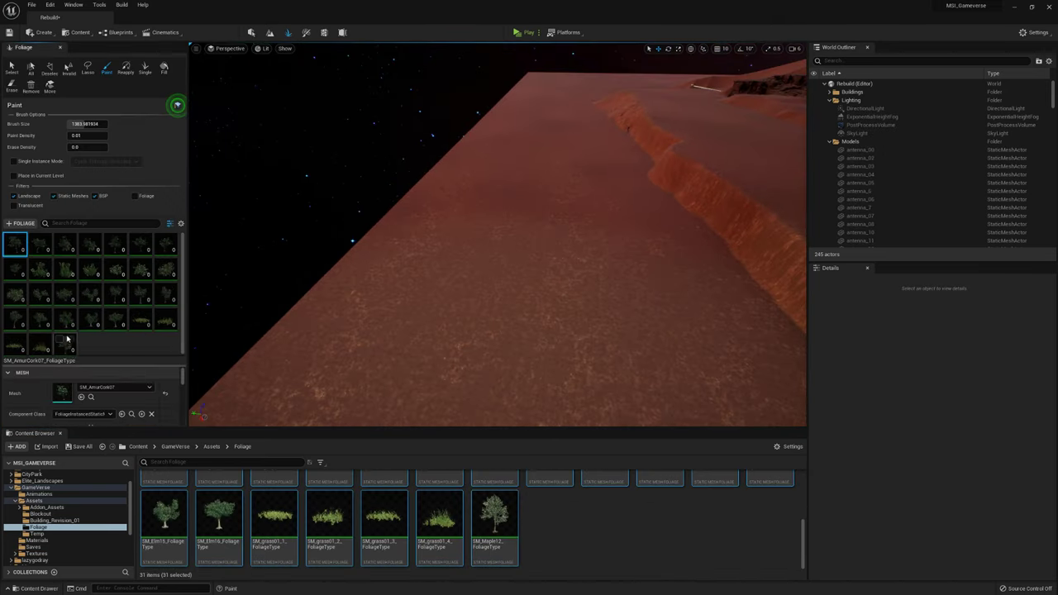
Step: Activate the AmurCork types and the ten tree types listed ahead of the grasses in the foliage palette
{"action": "left_click", "coordinate": [115, 318]}
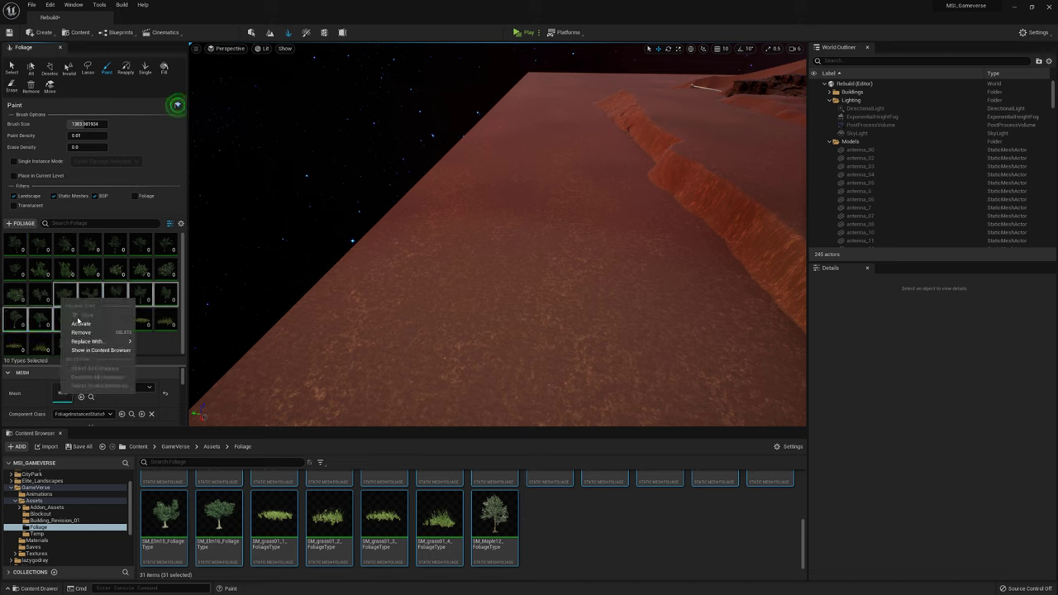
{"action": "left_click", "coordinate": [115, 245]}
{"action": "left_click", "coordinate": [15, 269], "text": "shift"}
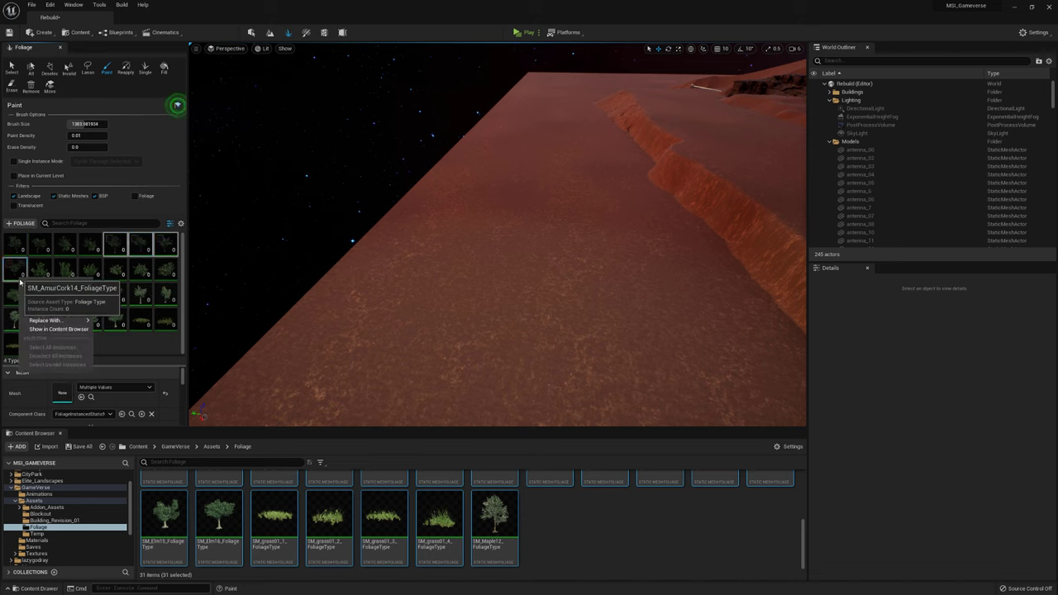
{"action": "left_click", "coordinate": [15, 244]}
{"action": "left_click", "coordinate": [91, 245], "text": "shift"}
Step: Try painting the active trees on the empty edge of the landscape and erase the test instances
{"action": "right_click_drag", "start_coordinate": [462, 248], "coordinate": [440, 240]}
{"action": "left_click", "coordinate": [440, 240]}
{"action": "mouse_move", "coordinate": [440, 240]}
{"action": "left_mouse_down"}
{"action": "mouse_move", "coordinate": [659, 283]}
{"action": "mouse_move", "coordinate": [530, 206]}
{"action": "mouse_move", "coordinate": [496, 284]}
{"action": "left_mouse_up"}
{"action": "right_click_drag", "start_coordinate": [496, 284], "coordinate": [384, 259]}
{"action": "key", "text": "shift"}
{"action": "mouse_move", "coordinate": [383, 259]}
{"action": "left_mouse_down", "text": "shift"}
{"action": "mouse_move", "coordinate": [489, 215]}
{"action": "mouse_move", "coordinate": [525, 312]}
{"action": "left_mouse_up", "text": "shift"}
{"action": "right_click_drag", "start_coordinate": [524, 311], "coordinate": [496, 286]}
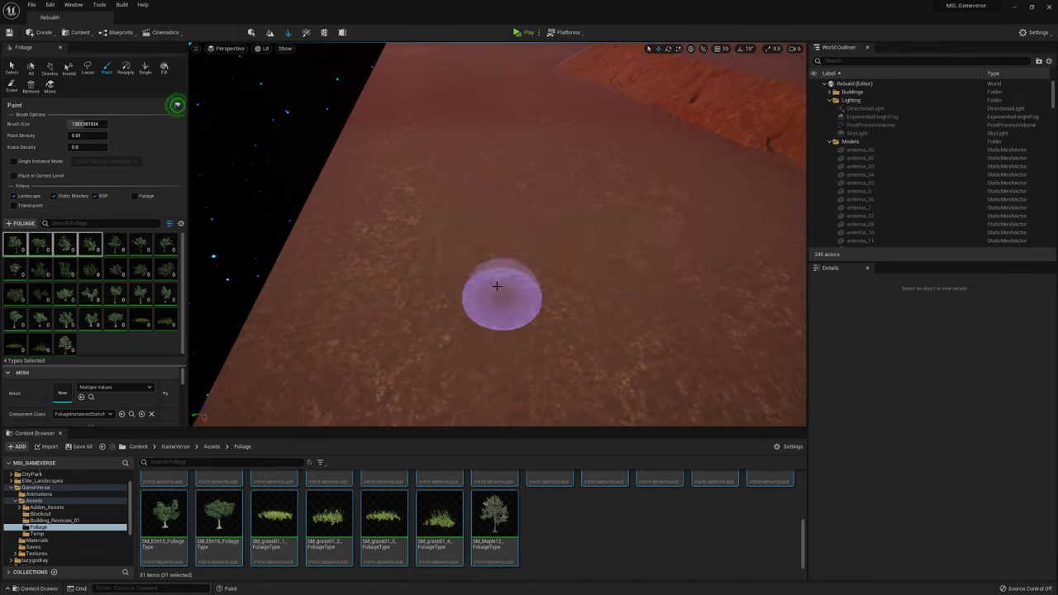
{"action": "left_click", "coordinate": [496, 286]}
{"action": "left_click_drag", "start_coordinate": [496, 286], "coordinate": [435, 206], "text": "shift"}
{"action": "left_click", "coordinate": [567, 224]}
{"action": "left_click_drag", "start_coordinate": [567, 224], "coordinate": [236, 285], "text": "shift"}
Step: Deactivate the SM_AmurCork11 foliage type so it is excluded from painting
{"action": "right_click", "coordinate": [74, 357]}
{"action": "key", "text": "Escape"}
{"action": "right_click", "coordinate": [116, 253]}
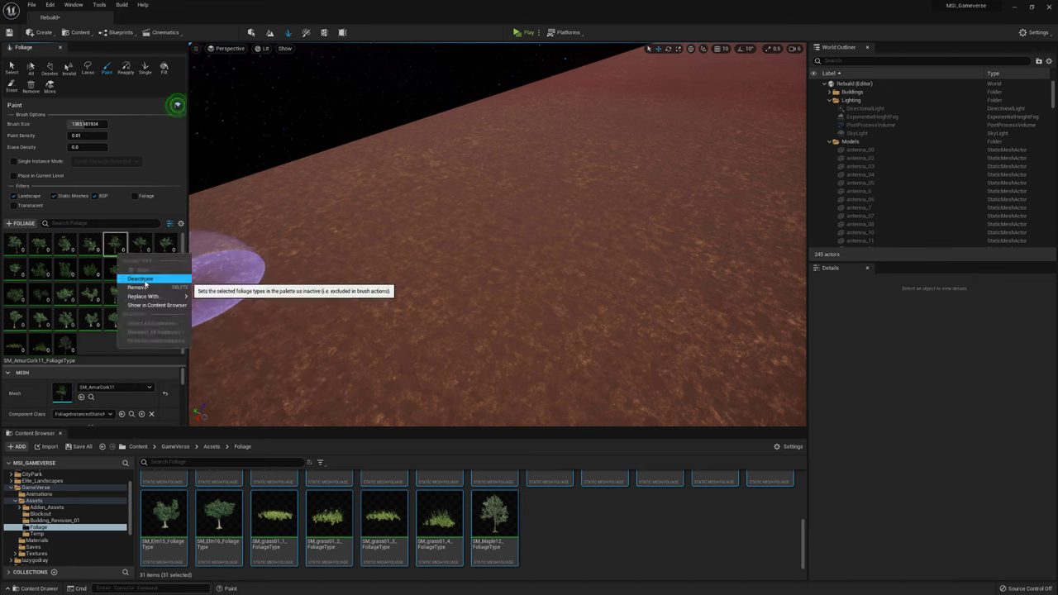
{"action": "left_click", "coordinate": [141, 279]}
Step: Paint the first trees on the ground between the foreground platform buildings
{"action": "left_click", "coordinate": [484, 272]}
{"action": "mouse_move", "coordinate": [483, 284]}
{"action": "right_mouse_down"}
{"action": "mouse_move", "coordinate": [578, 273]}
{"action": "mouse_move", "coordinate": [644, 248]}
{"action": "mouse_move", "coordinate": [578, 248]}
{"action": "mouse_move", "coordinate": [248, 368]}
{"action": "right_mouse_up"}
{"action": "left_click", "coordinate": [629, 255]}
{"action": "mouse_move", "coordinate": [423, 153]}
{"action": "right_mouse_down"}
{"action": "mouse_move", "coordinate": [412, 231]}
{"action": "mouse_move", "coordinate": [518, 169]}
{"action": "right_mouse_up"}
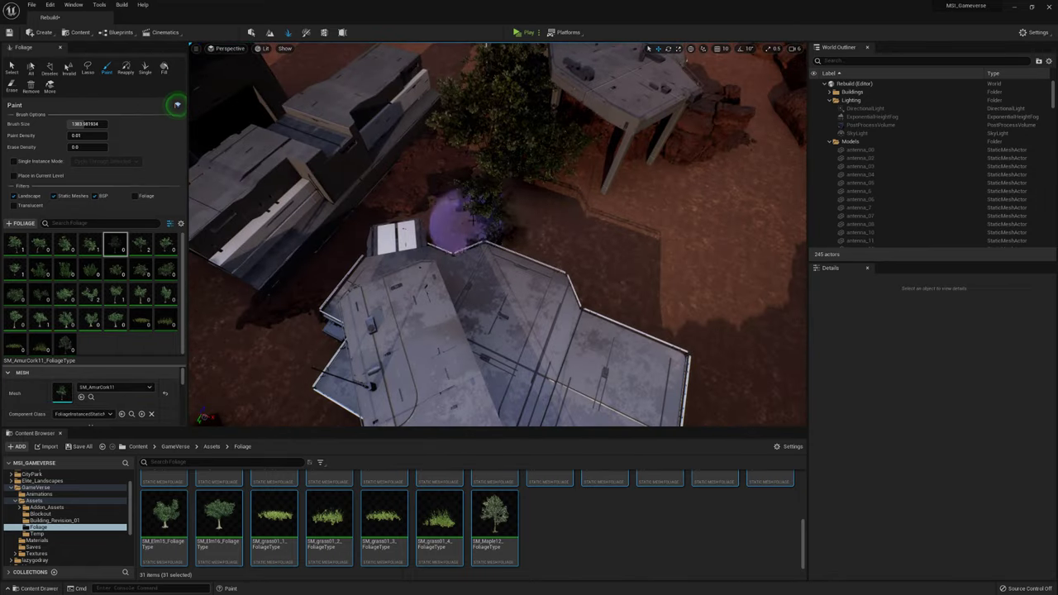
Step: Set the foliage paint density to 0.005 and paint trees around the tower, the modular buildings and the canyon floor
{"action": "type", "text": "05"}
{"action": "mouse_move", "coordinate": [529, 248]}
{"action": "right_mouse_down"}
{"action": "mouse_move", "coordinate": [574, 213]}
{"action": "mouse_move", "coordinate": [518, 294]}
{"action": "right_mouse_up"}
{"action": "mouse_move", "coordinate": [545, 244]}
{"action": "right_mouse_down"}
{"action": "mouse_move", "coordinate": [462, 320]}
{"action": "mouse_move", "coordinate": [654, 253]}
{"action": "right_mouse_up"}
{"action": "right_click_drag", "start_coordinate": [509, 333], "coordinate": [513, 281]}
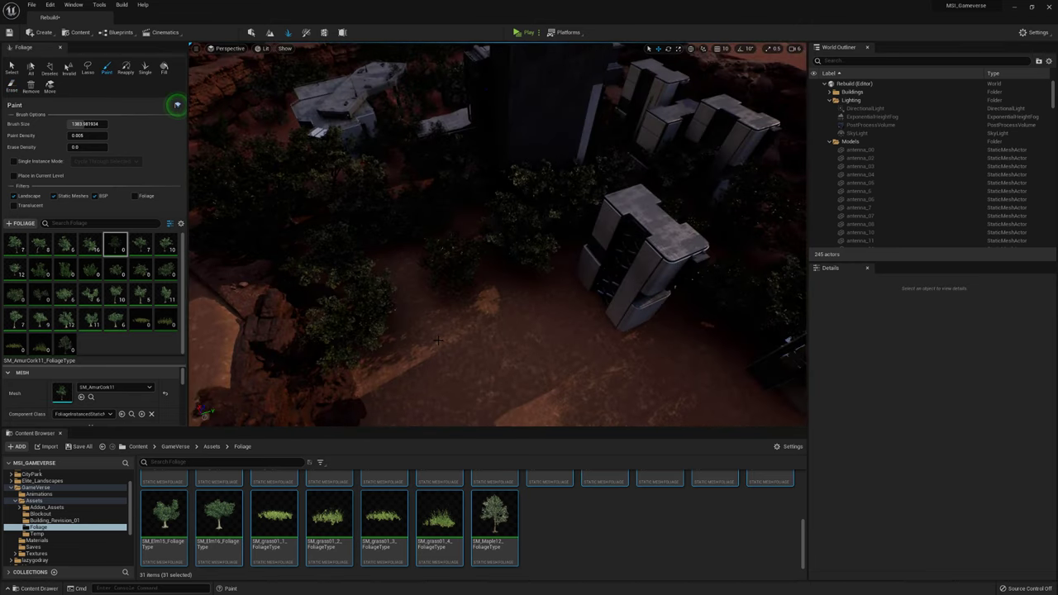
{"action": "right_click_drag", "start_coordinate": [407, 287], "coordinate": [357, 257]}
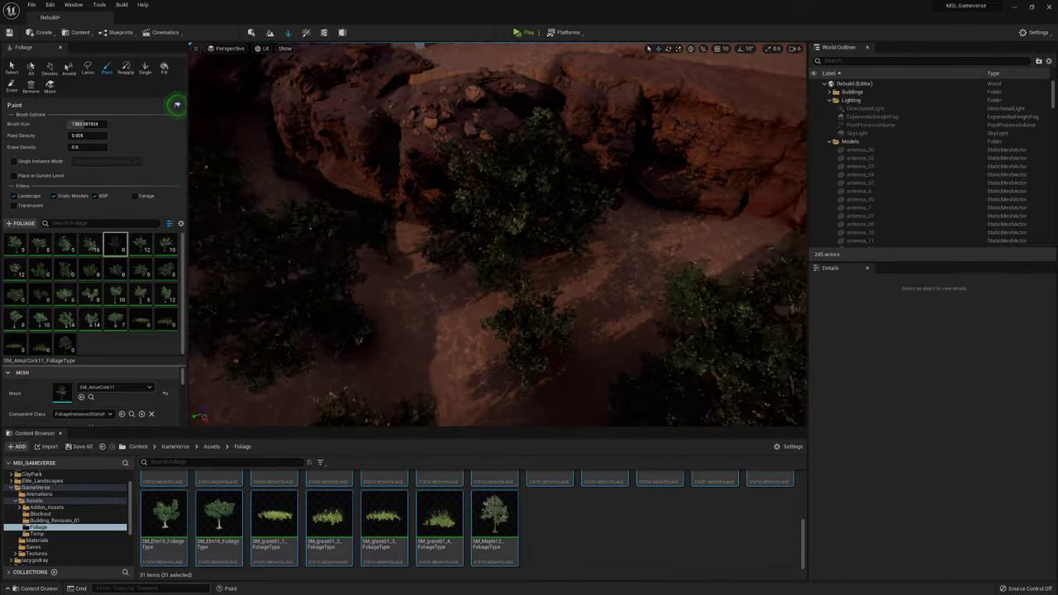
{"action": "mouse_move", "coordinate": [428, 210]}
{"action": "right_mouse_down"}
{"action": "mouse_move", "coordinate": [428, 181]}
{"action": "mouse_move", "coordinate": [567, 306]}
{"action": "mouse_move", "coordinate": [551, 229]}
{"action": "mouse_move", "coordinate": [460, 187]}
{"action": "right_mouse_up"}
{"action": "right_click_drag", "start_coordinate": [468, 312], "coordinate": [236, 124]}
Step: Touch up the painted trees by adding and erasing instances while checking them through CameraActor1 and CameraActor2
{"action": "left_click", "coordinate": [257, 142]}
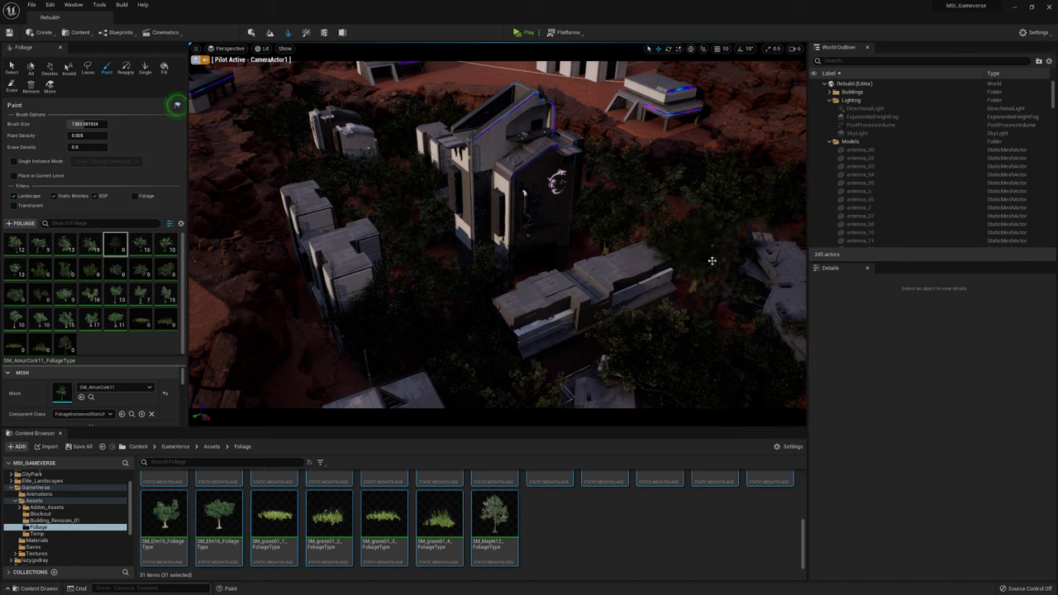
{"action": "left_click", "coordinate": [239, 63]}
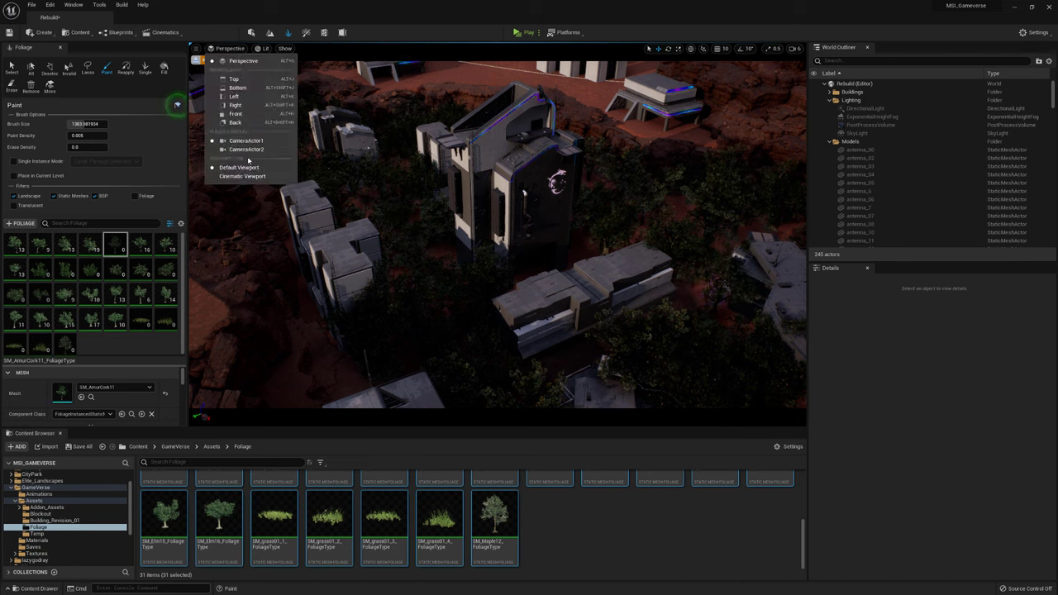
{"action": "left_click", "coordinate": [248, 91]}
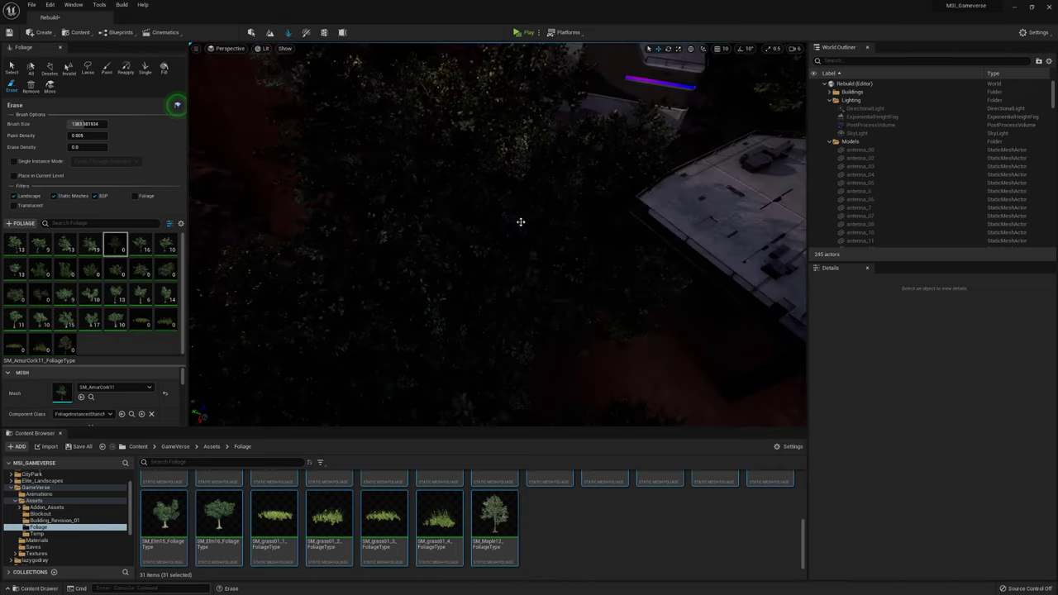
{"action": "left_click", "coordinate": [226, 48]}
{"action": "left_click", "coordinate": [281, 143]}
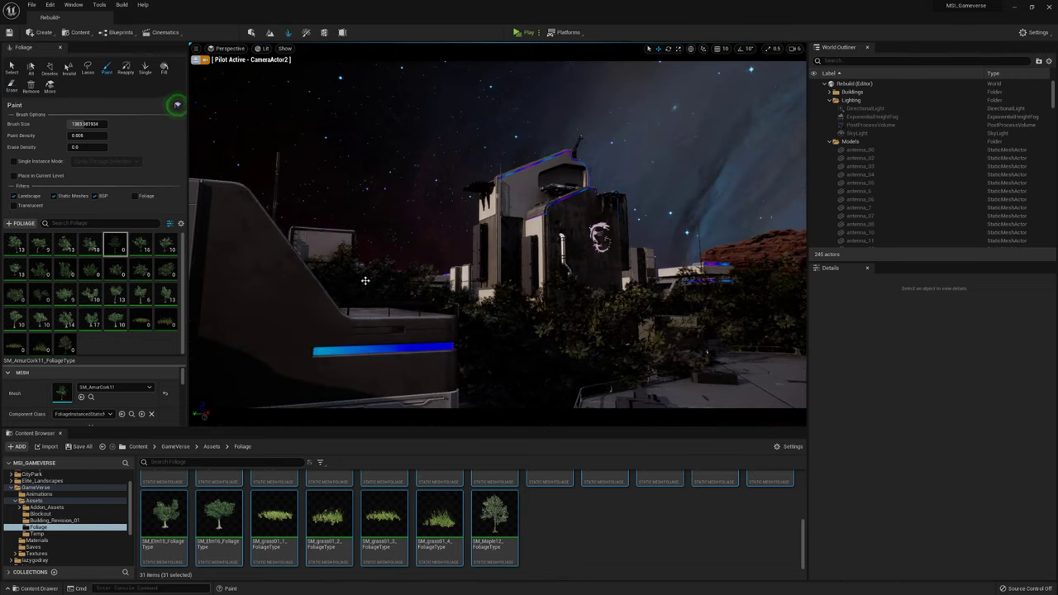
Step: Show CameraActor1 in the main viewport and open Viewport 2 as a separate window with a scene camera view
{"action": "left_click", "coordinate": [199, 61]}
{"action": "left_click", "coordinate": [226, 48]}
{"action": "left_click", "coordinate": [256, 140]}
{"action": "left_click", "coordinate": [73, 5]}
{"action": "mouse_move", "coordinate": [124, 53]}
{"action": "left_click", "coordinate": [215, 73]}
{"action": "left_click", "coordinate": [411, 67]}
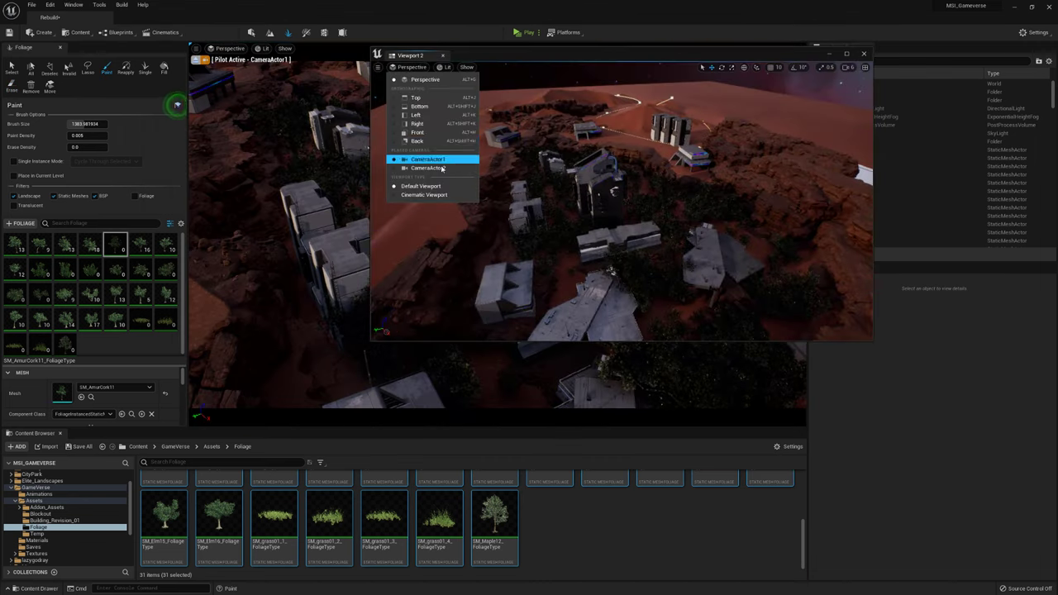
{"action": "left_click", "coordinate": [424, 160]}
{"action": "left_click", "coordinate": [523, 192]}
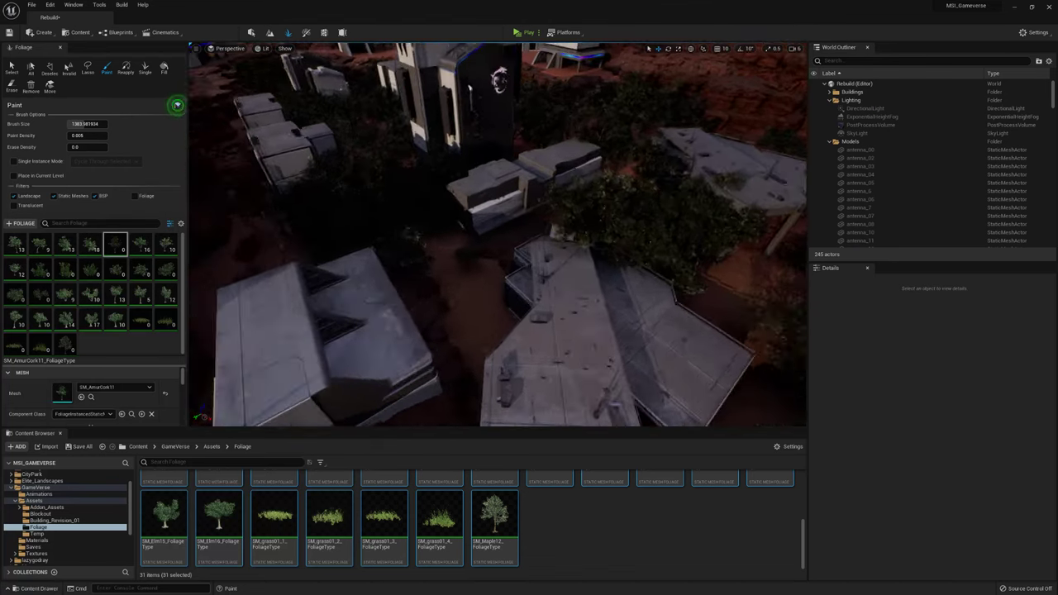
Step: Erase trees crowding the foreground platform buildings and touch up the planting between them with a smaller foliage brush
{"action": "right_click_drag", "start_coordinate": [414, 181], "coordinate": [413, 182]}
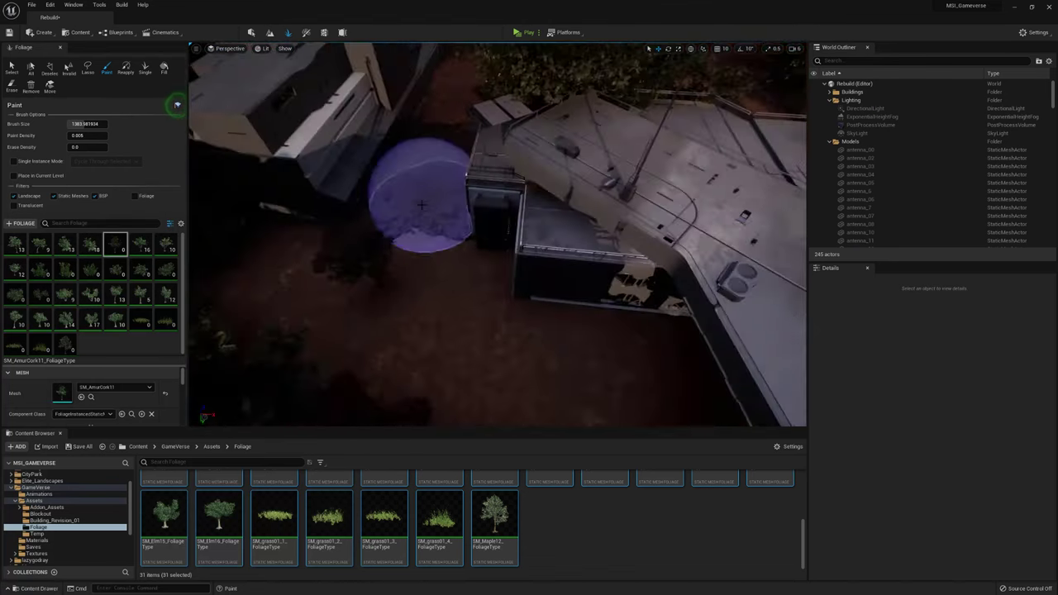
{"action": "left_click_drag", "start_coordinate": [425, 294], "coordinate": [442, 300], "text": "shift"}
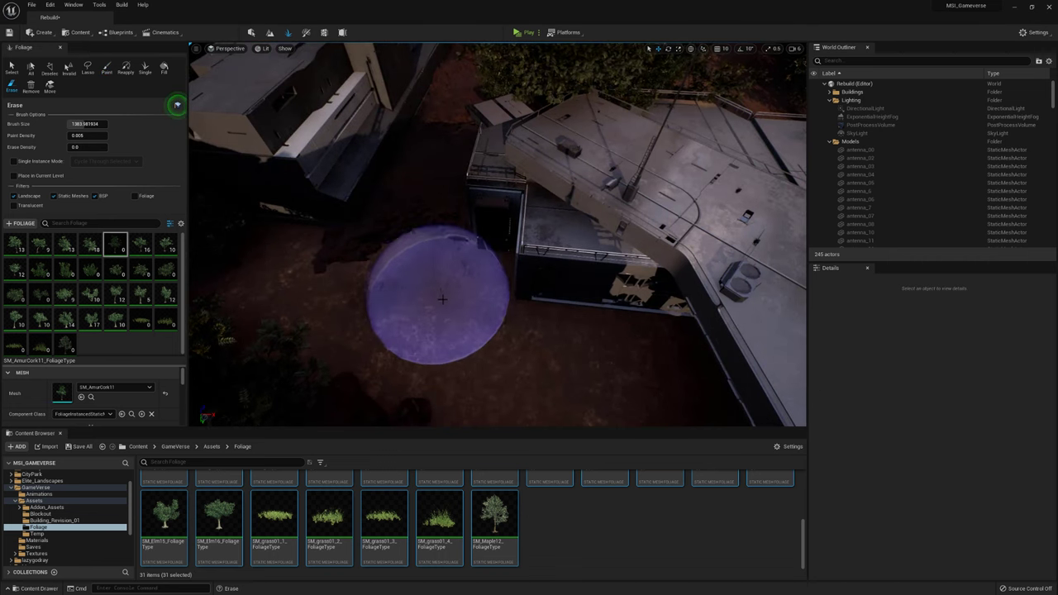
{"action": "right_click_drag", "start_coordinate": [429, 299], "coordinate": [506, 331]}
{"action": "scroll", "coordinate": [506, 330], "scroll_direction": "up", "scroll_amount": 2}
{"action": "left_click_drag", "start_coordinate": [505, 322], "coordinate": [510, 285], "text": "shift"}
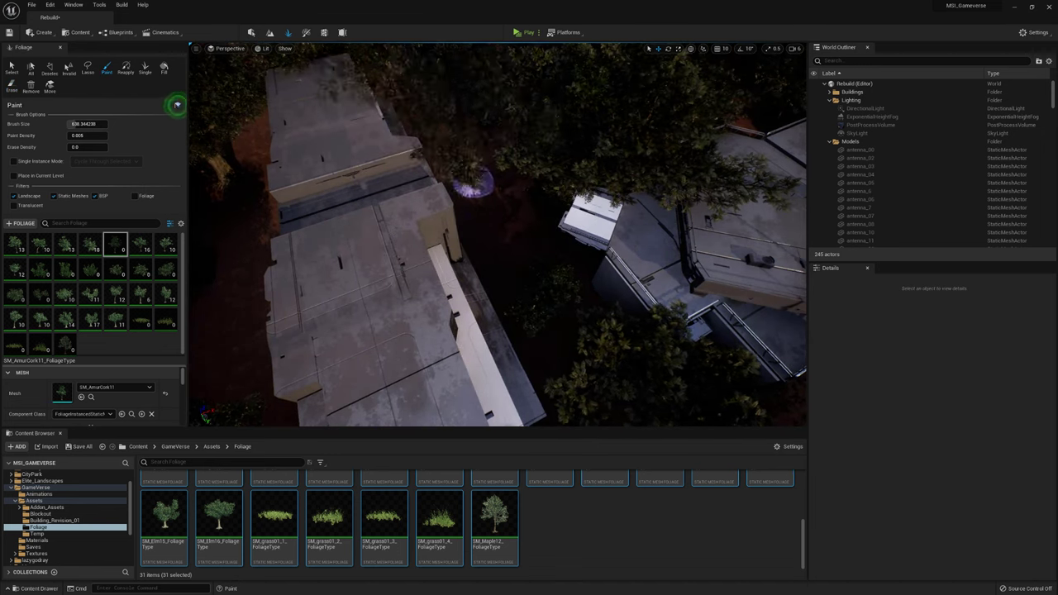
{"action": "right_click_drag", "start_coordinate": [472, 184], "coordinate": [392, 207]}
{"action": "right_click_drag", "start_coordinate": [397, 283], "coordinate": [446, 264]}
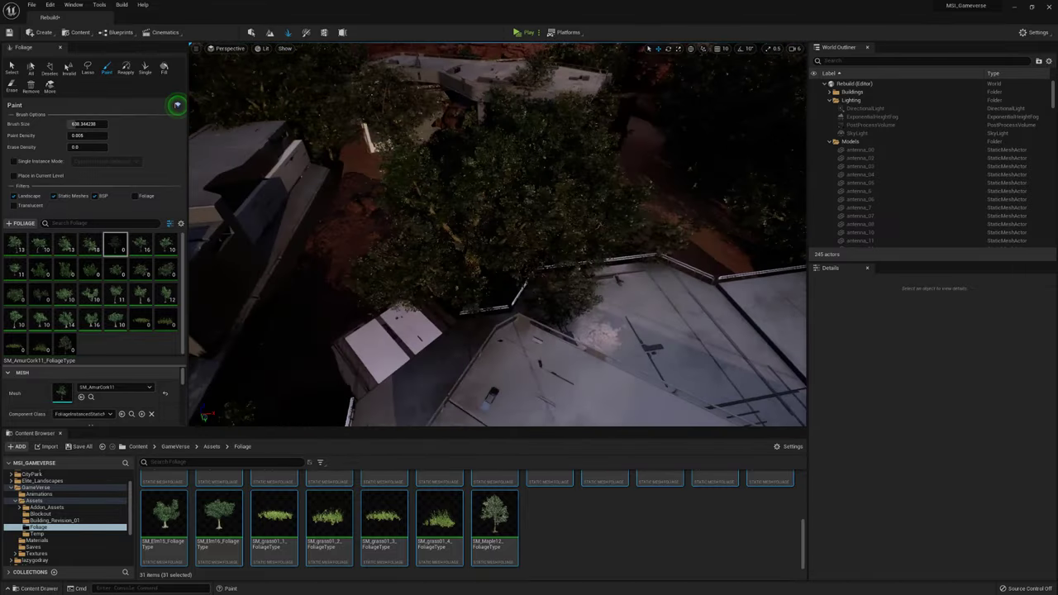
Step: Set the foliage paint density to 0.02 and paint trees beside the neon-lit platform building near the cliffs
{"action": "right_click_drag", "start_coordinate": [498, 319], "coordinate": [497, 319], "text": "shift"}
{"action": "right_click_drag", "start_coordinate": [418, 270], "coordinate": [418, 270]}
{"action": "right_click_drag", "start_coordinate": [500, 246], "coordinate": [500, 247]}
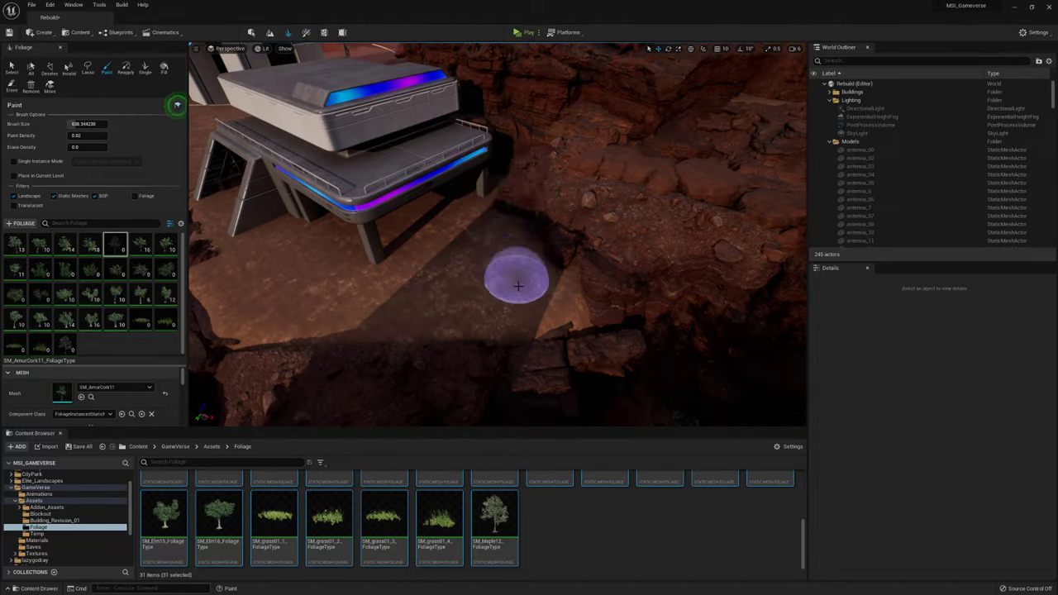
{"action": "left_click", "coordinate": [488, 237]}
{"action": "mouse_move", "coordinate": [525, 252]}
{"action": "right_mouse_down"}
{"action": "mouse_move", "coordinate": [543, 305]}
{"action": "mouse_move", "coordinate": [519, 336]}
{"action": "mouse_move", "coordinate": [545, 405]}
{"action": "right_mouse_up"}
{"action": "scroll", "coordinate": [305, 507], "scroll_direction": "up", "scroll_amount": 1}
{"action": "scroll", "coordinate": [306, 507], "scroll_direction": "down", "scroll_amount": 1}
{"action": "left_click_drag", "start_coordinate": [219, 515], "coordinate": [234, 531]}
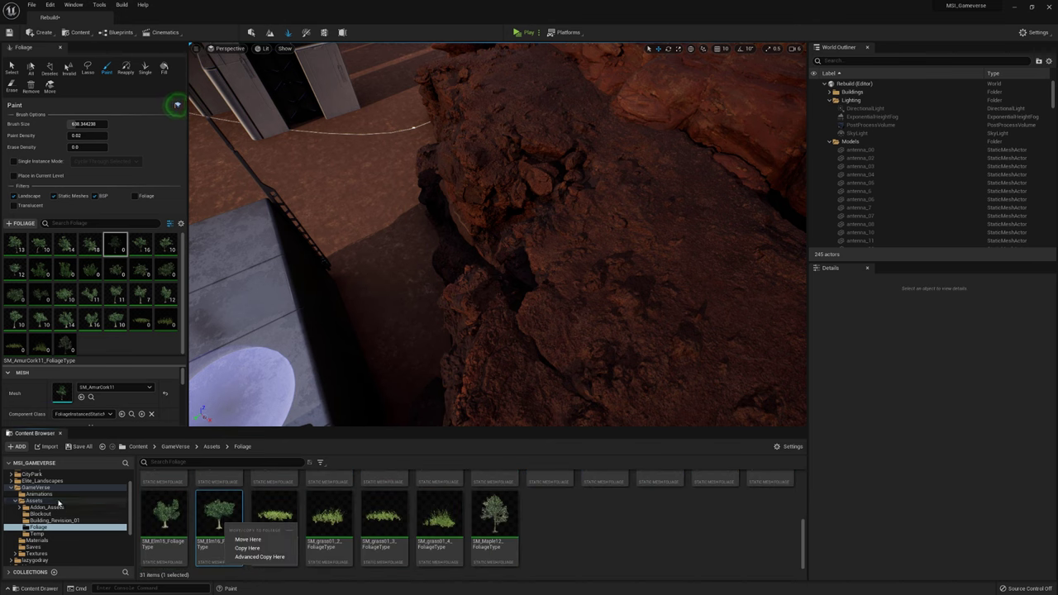
Step: Open the CityPark flora tree meshes folder in the content files
{"action": "left_click", "coordinate": [39, 494]}
{"action": "scroll", "coordinate": [50, 508], "scroll_direction": "up", "scroll_amount": 2}
{"action": "left_click", "coordinate": [12, 500]}
{"action": "left_click", "coordinate": [17, 513]}
{"action": "left_click", "coordinate": [18, 521]}
{"action": "scroll", "coordinate": [50, 521], "scroll_direction": "down", "scroll_amount": 1}
{"action": "left_click", "coordinate": [37, 520]}
{"action": "scroll", "coordinate": [720, 509], "scroll_direction": "down", "scroll_amount": 1}
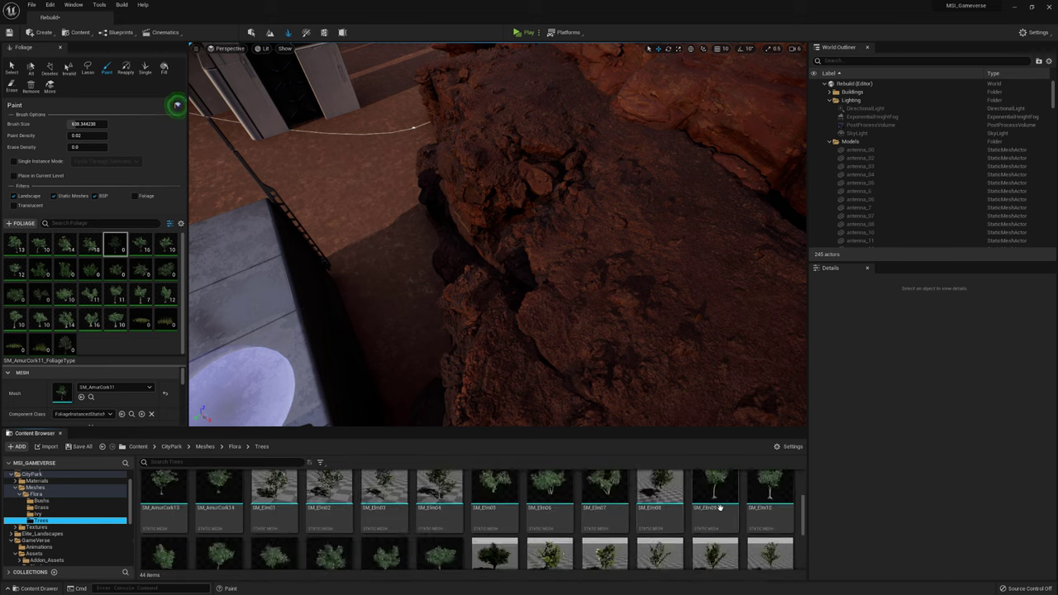
Step: Try placing the SM_Elm09 and SM_Elm10 trees on the ground beside the cliff
{"action": "scroll", "coordinate": [720, 509], "scroll_direction": "up", "scroll_amount": 1}
{"action": "left_click_drag", "start_coordinate": [716, 506], "coordinate": [384, 277]}
{"action": "left_click_drag", "start_coordinate": [752, 502], "coordinate": [397, 281]}
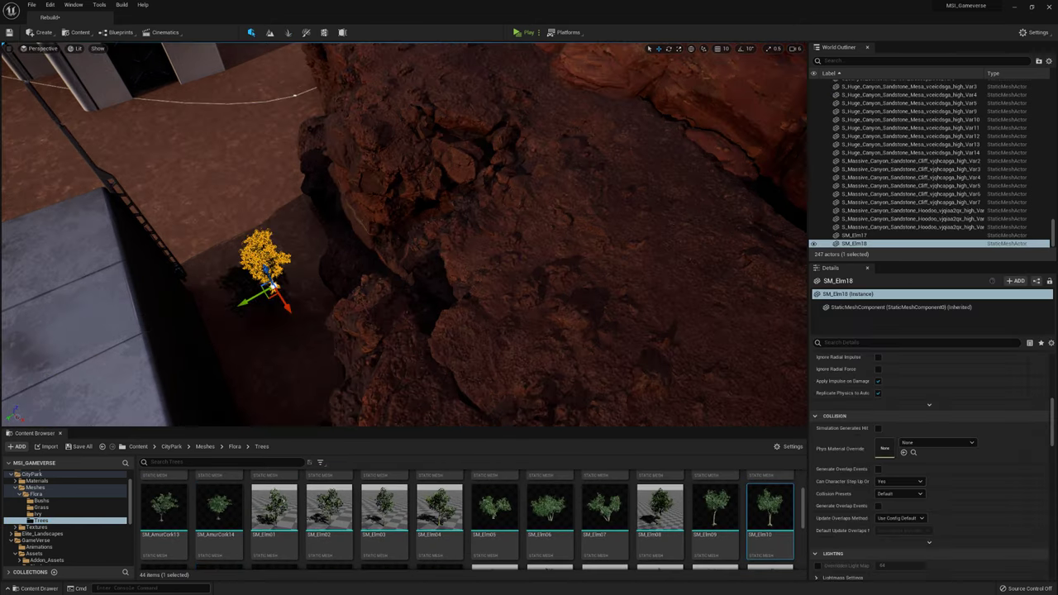
{"action": "key", "text": "ctrl+z"}
Step: Place an SM_AmurCork11 tree beside the platform building near the cliffs, scaled up uniformly to about 3.63
{"action": "scroll", "coordinate": [618, 496], "scroll_direction": "up", "scroll_amount": 1}
{"action": "left_click_drag", "start_coordinate": [265, 295], "coordinate": [442, 310]}
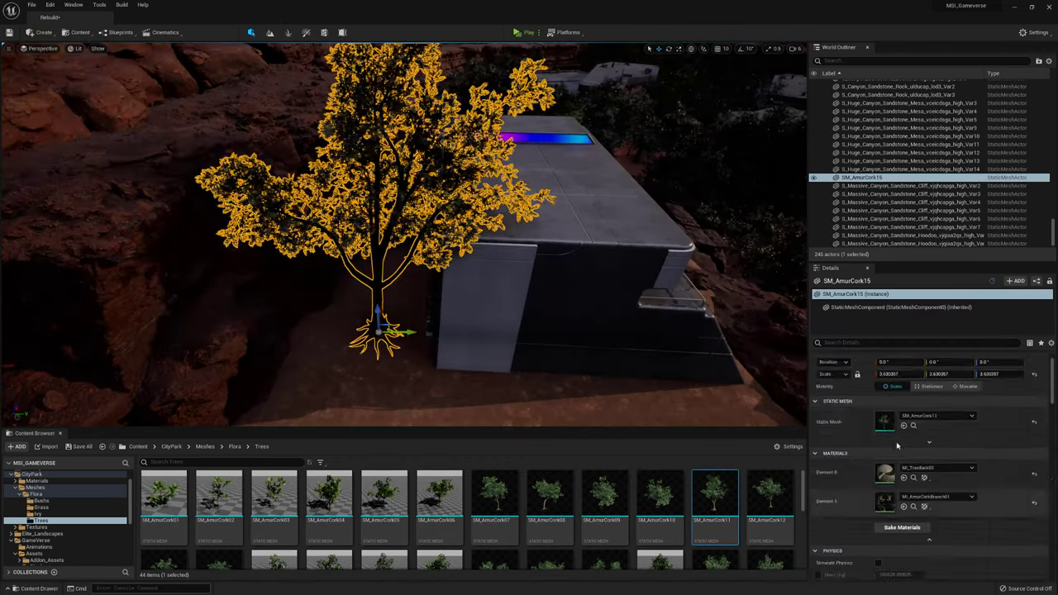
{"action": "scroll", "coordinate": [177, 533], "scroll_direction": "down", "scroll_amount": 1}
{"action": "left_click_drag", "start_coordinate": [248, 331], "coordinate": [172, 409], "text": "alt"}
{"action": "key", "text": "e"}
Step: Swap the placed tree's mesh for SM_AmurCork14 and rotate it around its vertical axis
{"action": "left_click_drag", "start_coordinate": [219, 533], "coordinate": [937, 438]}
{"action": "left_click_drag", "start_coordinate": [413, 348], "coordinate": [446, 285], "text": "alt"}
{"action": "key", "text": "e"}
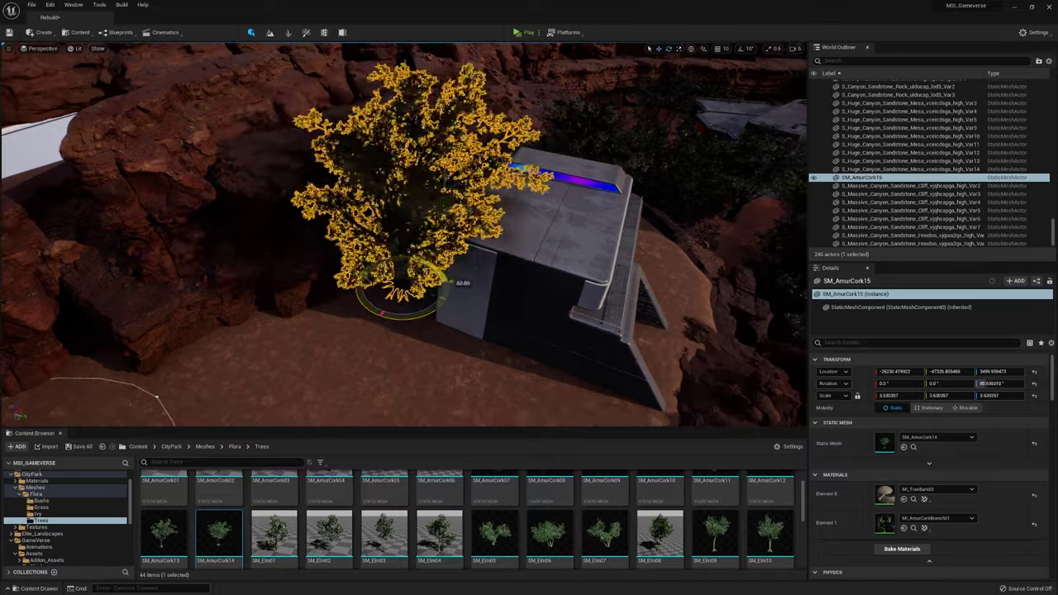
{"action": "left_click", "coordinate": [398, 287]}
Step: Replace the placed tree's mesh with SM_Elm16 and check how it stands beside the platform building
{"action": "scroll", "coordinate": [463, 513], "scroll_direction": "down", "scroll_amount": 2}
{"action": "left_click_drag", "start_coordinate": [439, 496], "coordinate": [937, 439]}
{"action": "left_click_drag", "start_coordinate": [413, 330], "coordinate": [381, 289], "text": "alt"}
{"action": "mouse_move", "coordinate": [370, 395]}
{"action": "left_mouse_down"}
{"action": "mouse_move", "coordinate": [354, 406]}
{"action": "mouse_move", "coordinate": [364, 409]}
{"action": "left_mouse_up"}
{"action": "key", "text": "e"}
Step: Paint foliage trees on the open ground around the neon-lit platform building and behind it along the cliffs
{"action": "left_click", "coordinate": [289, 33]}
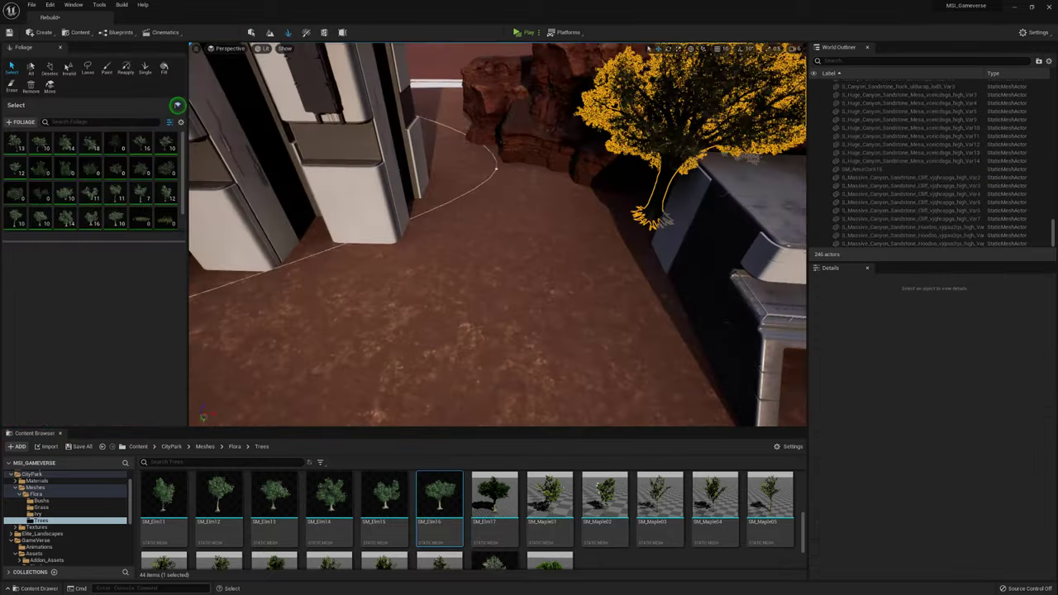
{"action": "left_click", "coordinate": [107, 69]}
{"action": "left_click_drag", "start_coordinate": [638, 341], "coordinate": [537, 242], "text": "alt"}
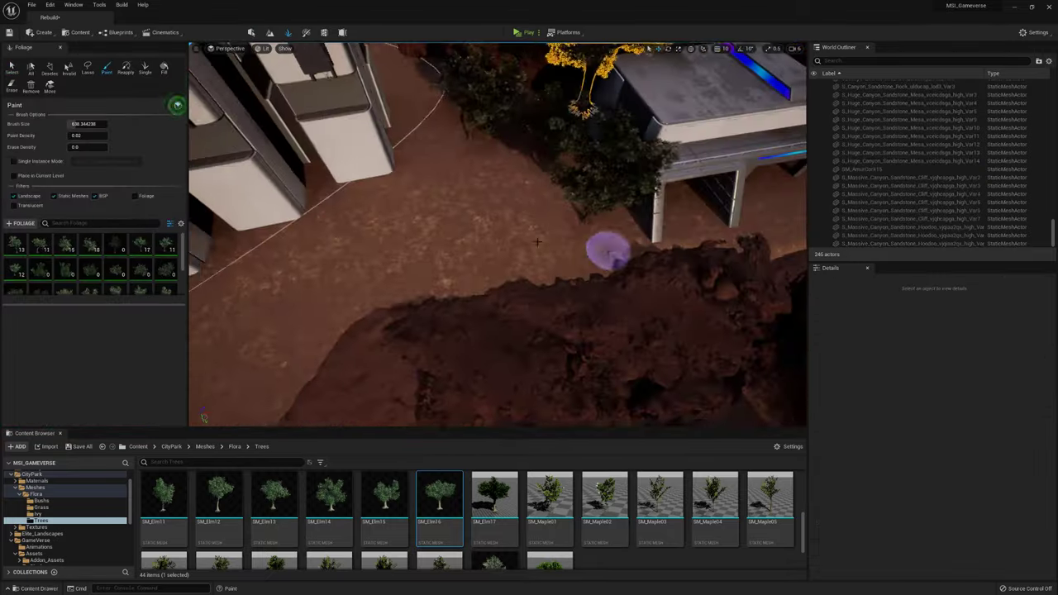
{"action": "mouse_move", "coordinate": [401, 206]}
{"action": "left_mouse_down", "text": "alt"}
{"action": "mouse_move", "coordinate": [358, 267]}
{"action": "mouse_move", "coordinate": [298, 248]}
{"action": "mouse_move", "coordinate": [492, 245]}
{"action": "left_mouse_up", "text": "alt"}
{"action": "left_click_drag", "start_coordinate": [454, 196], "coordinate": [454, 196], "text": "alt"}
{"action": "mouse_move", "coordinate": [454, 279]}
{"action": "left_mouse_down", "text": "alt"}
{"action": "mouse_move", "coordinate": [457, 341]}
{"action": "mouse_move", "coordinate": [433, 251]}
{"action": "left_mouse_up", "text": "alt"}
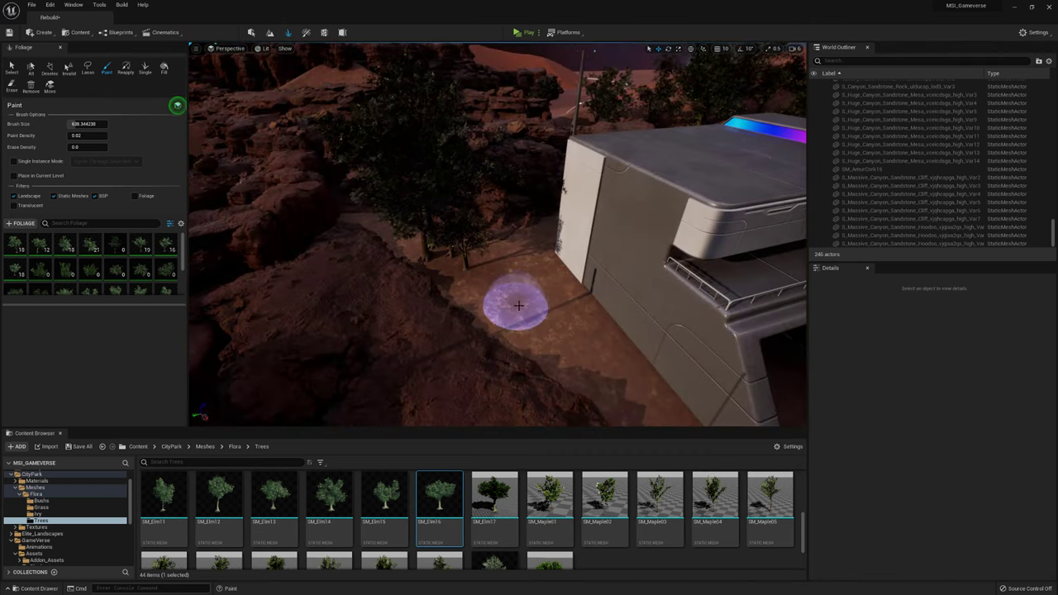
Step: Set the foliage paint density to 0.01, paint sparser trees around the outlying buildings, and thin out those near the three towers
{"action": "mouse_move", "coordinate": [518, 306]}
{"action": "left_mouse_down", "text": "alt"}
{"action": "mouse_move", "coordinate": [508, 303]}
{"action": "mouse_move", "coordinate": [521, 267]}
{"action": "mouse_move", "coordinate": [547, 253]}
{"action": "left_mouse_up", "text": "alt"}
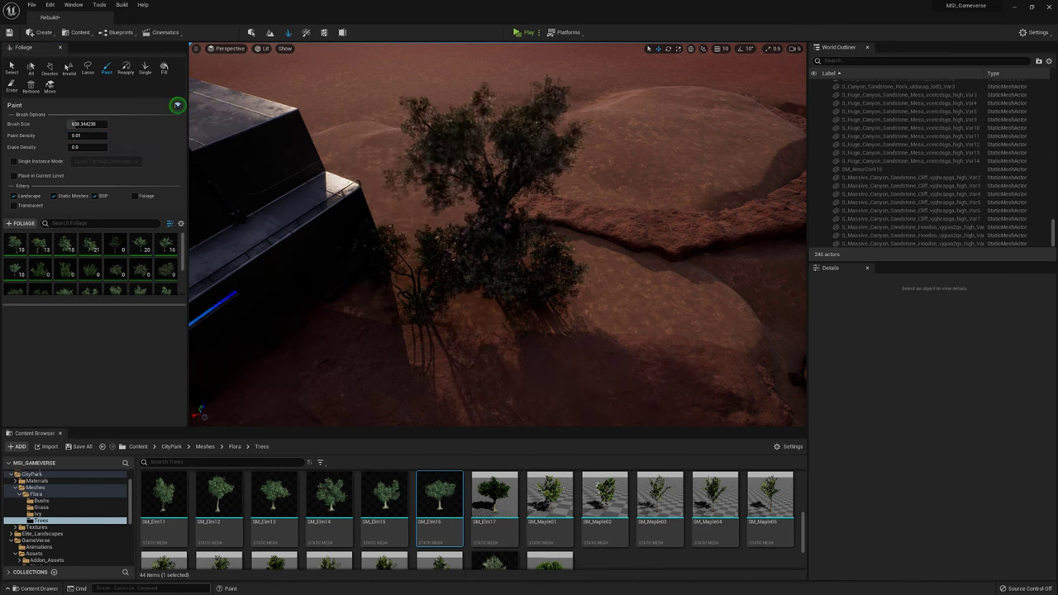
{"action": "left_click_drag", "start_coordinate": [512, 318], "coordinate": [448, 252], "text": "alt"}
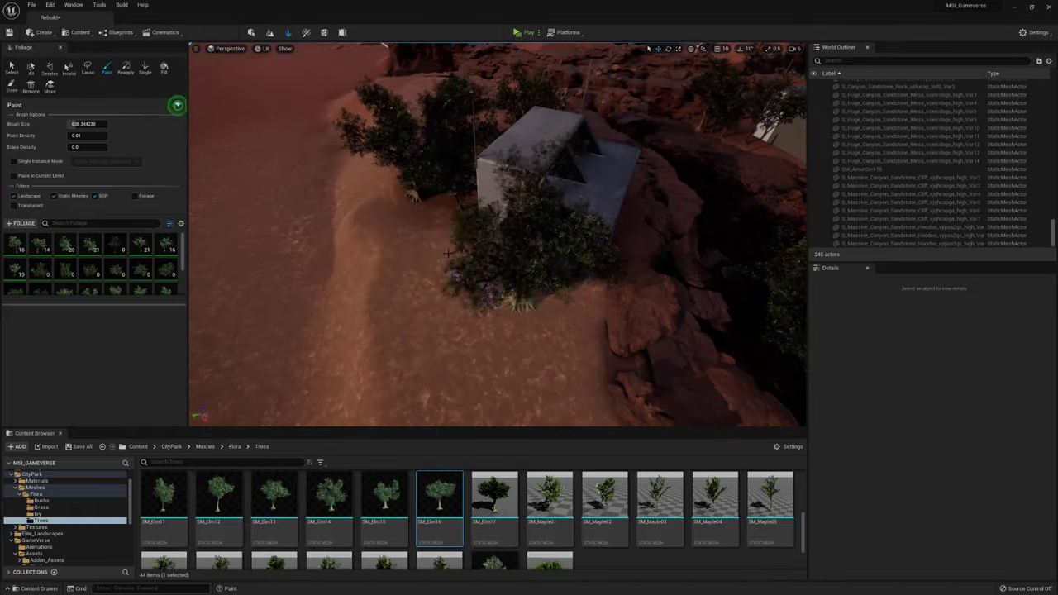
{"action": "left_click_drag", "start_coordinate": [484, 373], "coordinate": [463, 339], "text": "alt"}
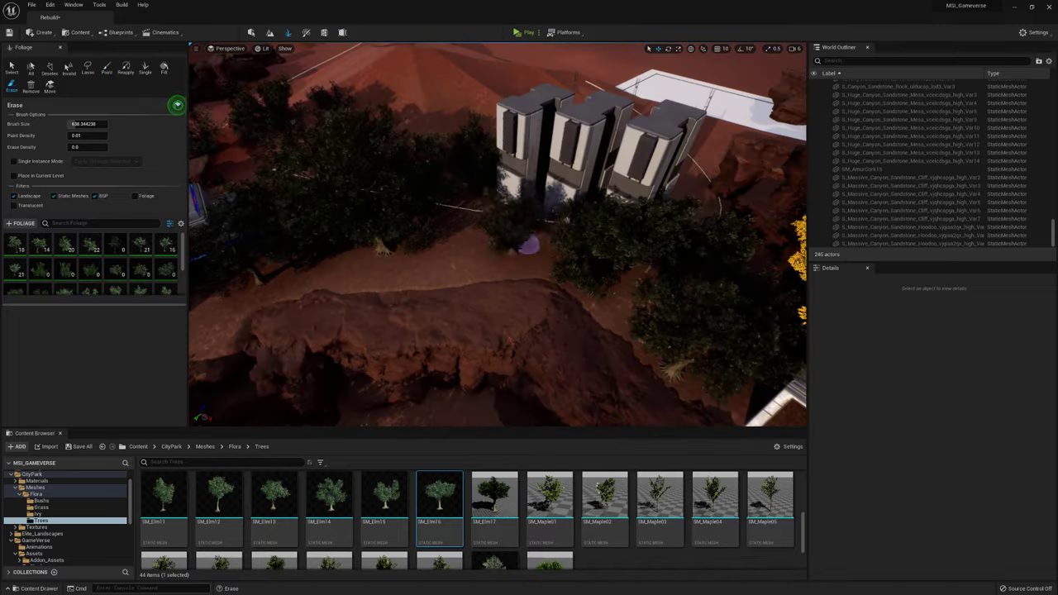
{"action": "left_click_drag", "start_coordinate": [527, 228], "coordinate": [431, 262]}
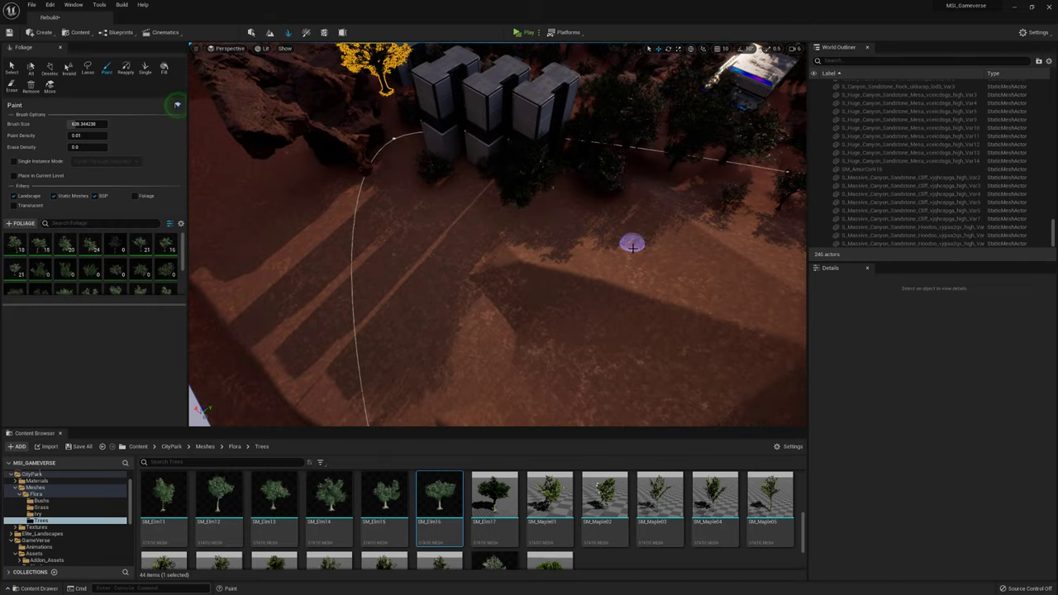
{"action": "mouse_move", "coordinate": [633, 243]}
{"action": "left_mouse_down"}
{"action": "mouse_move", "coordinate": [560, 229]}
{"action": "mouse_move", "coordinate": [540, 264]}
{"action": "mouse_move", "coordinate": [364, 207]}
{"action": "left_mouse_up"}
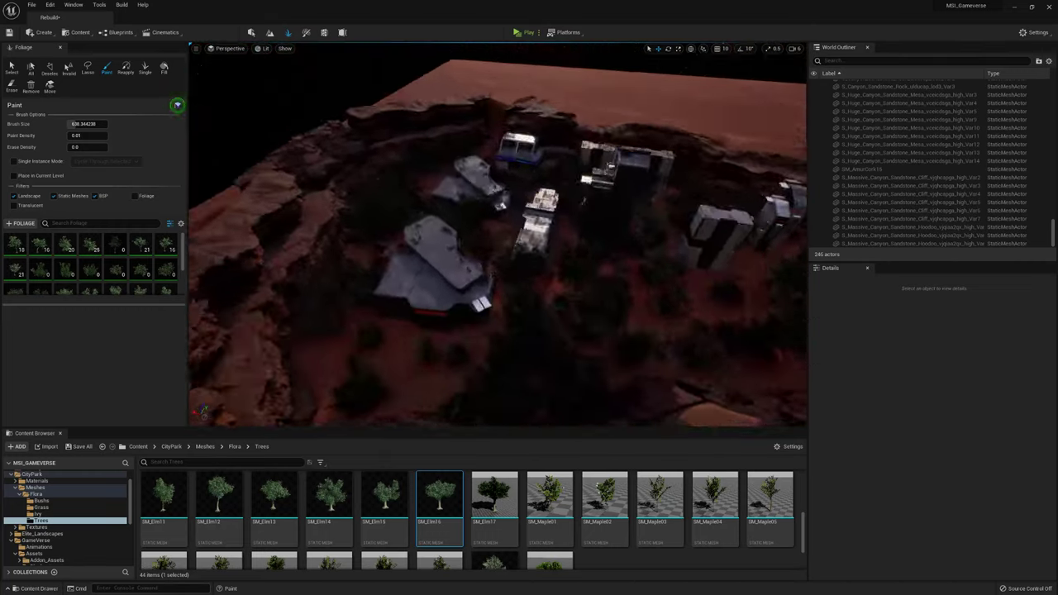
Step: Check the tree coverage through CameraActor1 and CameraActor2
{"action": "right_click_drag", "start_coordinate": [526, 308], "coordinate": [527, 308]}
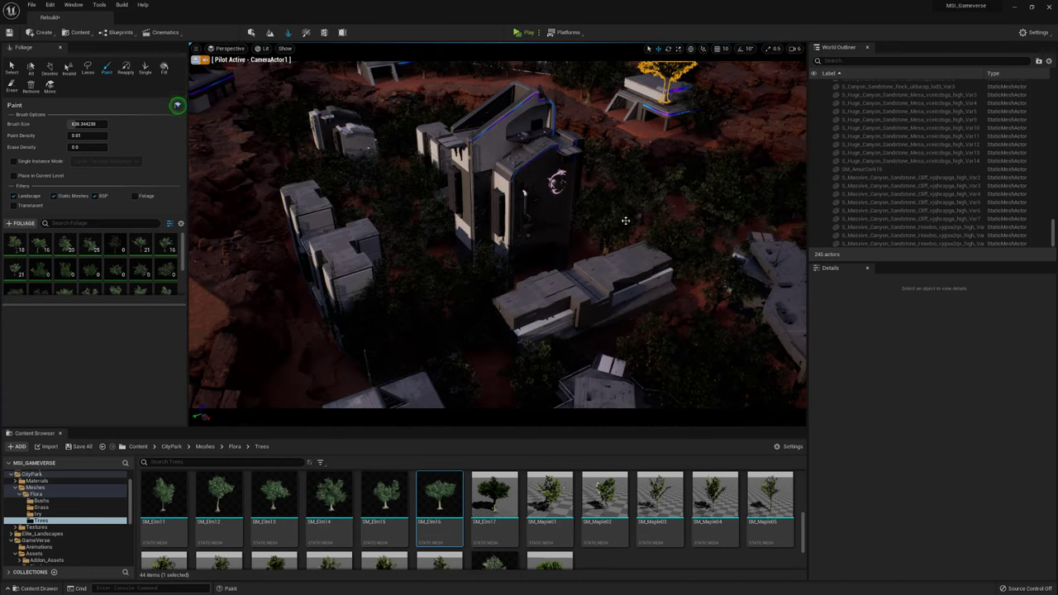
{"action": "left_click", "coordinate": [228, 48]}
{"action": "left_click", "coordinate": [281, 192]}
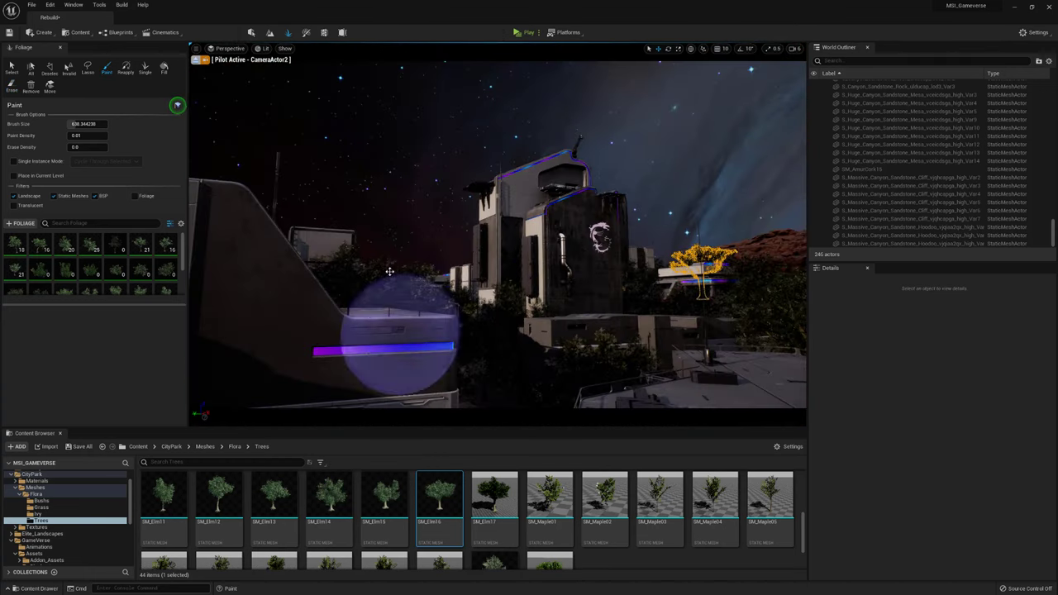
{"action": "right_click_drag", "start_coordinate": [325, 247], "coordinate": [471, 239]}
{"action": "left_click", "coordinate": [228, 48]}
{"action": "left_click", "coordinate": [246, 141]}
{"action": "left_click", "coordinate": [227, 48]}
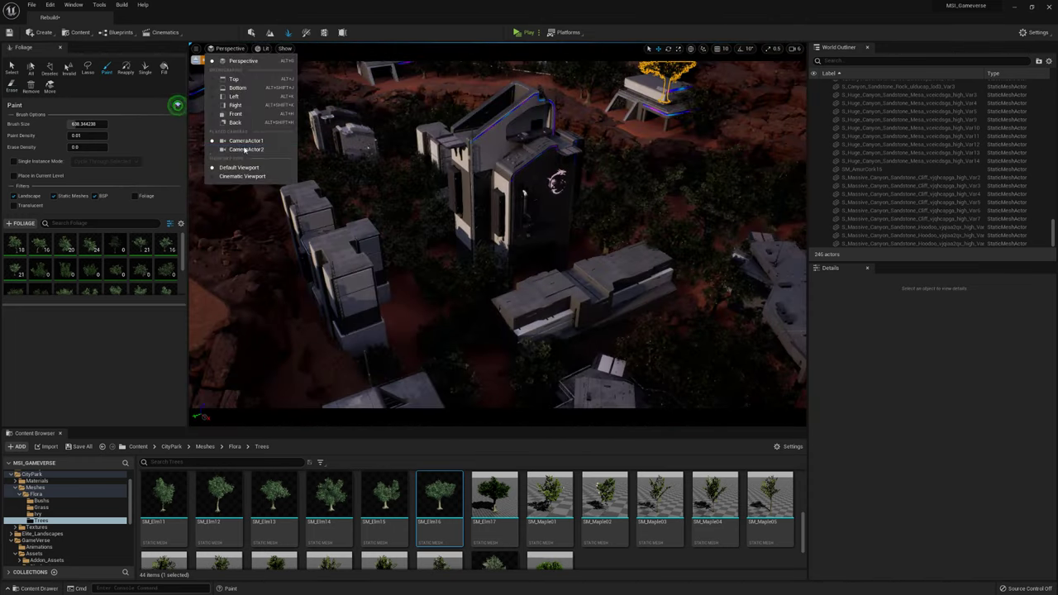
{"action": "left_click", "coordinate": [246, 149]}
Step: Add a few trees between the white block buildings and the central tower, checking them through both cameras
{"action": "mouse_move", "coordinate": [433, 214]}
{"action": "right_mouse_down"}
{"action": "mouse_move", "coordinate": [437, 258]}
{"action": "mouse_move", "coordinate": [443, 223]}
{"action": "mouse_move", "coordinate": [392, 372]}
{"action": "mouse_move", "coordinate": [496, 190]}
{"action": "mouse_move", "coordinate": [490, 211]}
{"action": "right_mouse_up"}
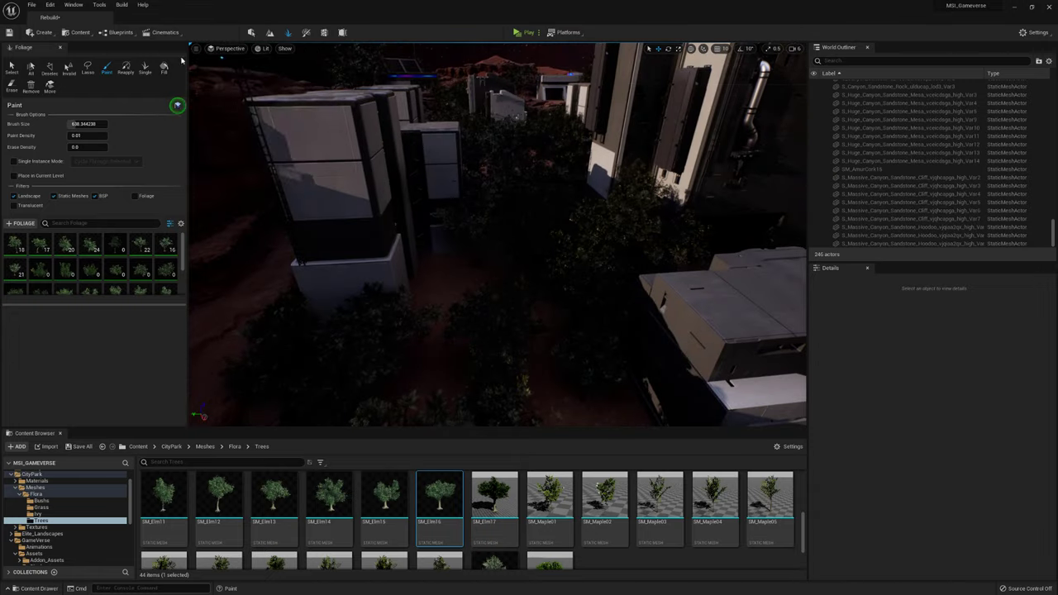
{"action": "left_click", "coordinate": [228, 48]}
{"action": "left_click", "coordinate": [256, 146]}
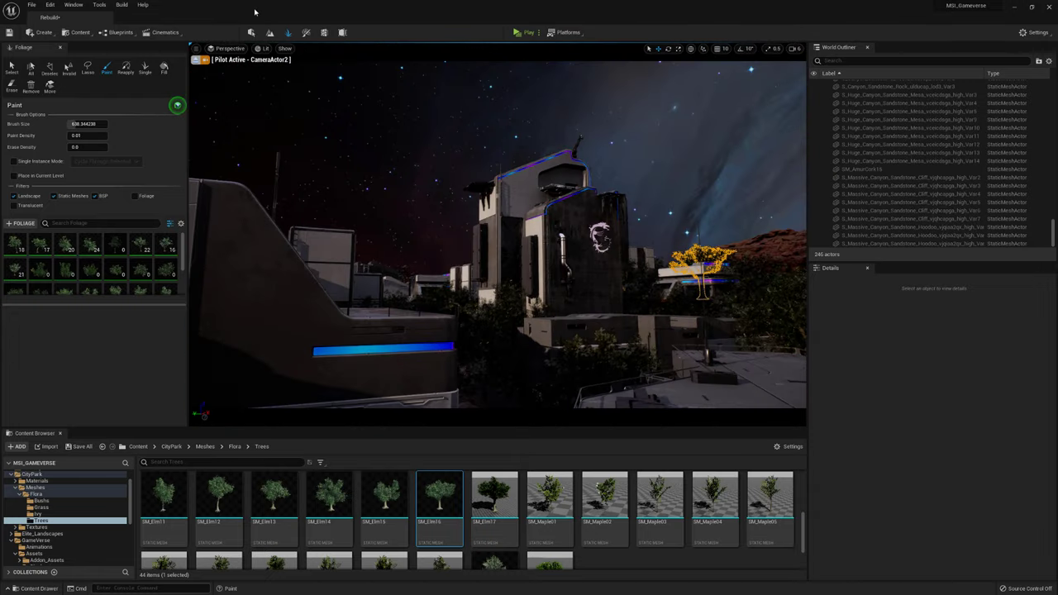
{"action": "left_click", "coordinate": [228, 48]}
{"action": "left_click", "coordinate": [256, 139]}
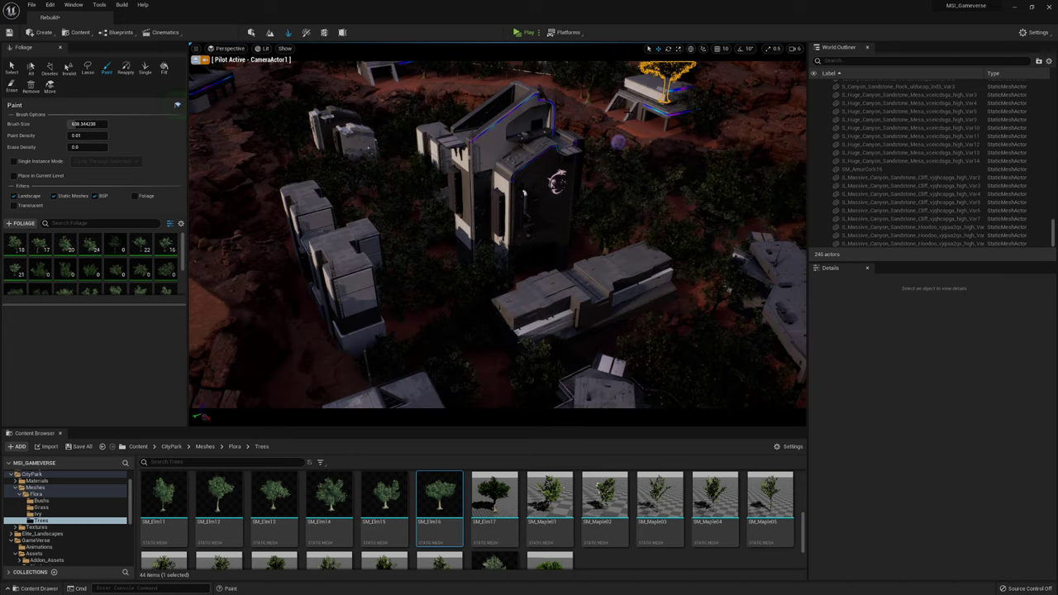
Step: Deactivate the tree foliage types and activate only the first three bush foliage types for painting
{"action": "left_click_drag", "start_coordinate": [114, 305], "coordinate": [113, 347]}
{"action": "left_click", "coordinate": [72, 305]}
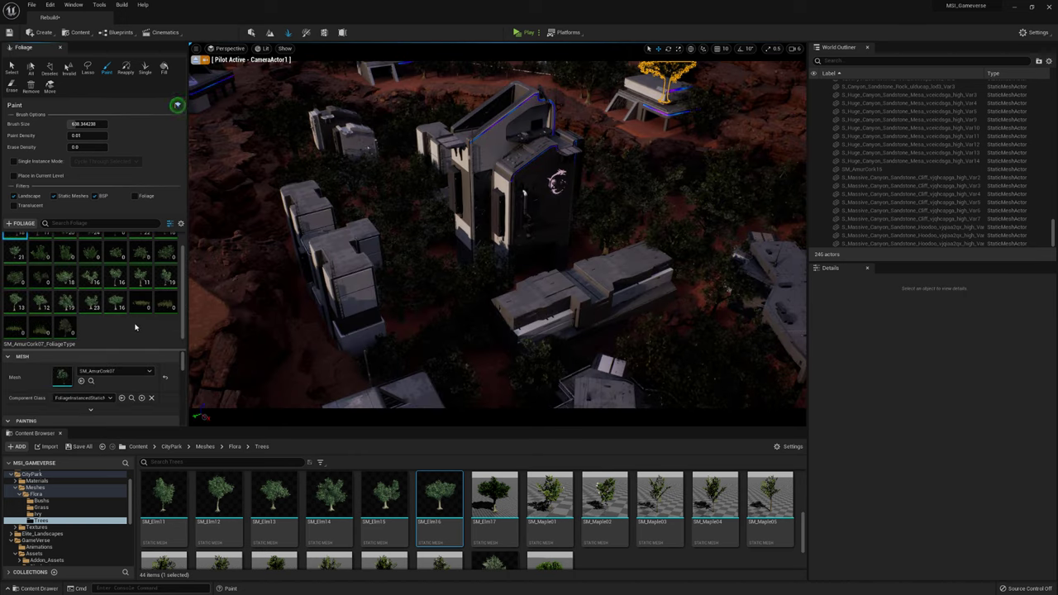
{"action": "right_click", "coordinate": [116, 312]}
{"action": "scroll", "coordinate": [124, 273], "scroll_direction": "up", "scroll_amount": 1}
{"action": "left_click", "coordinate": [39, 269]}
{"action": "left_click", "coordinate": [89, 269], "text": "shift"}
{"action": "right_click", "coordinate": [52, 283]}
{"action": "left_click", "coordinate": [62, 300]}
Step: Leave the camera view and paint small bushes on the ground in front of the neon-lit platform building
{"action": "left_click", "coordinate": [196, 60]}
{"action": "right_click_drag", "start_coordinate": [248, 124], "coordinate": [282, 140]}
{"action": "mouse_move", "coordinate": [453, 256]}
{"action": "left_mouse_down"}
{"action": "mouse_move", "coordinate": [333, 241]}
{"action": "mouse_move", "coordinate": [328, 206]}
{"action": "mouse_move", "coordinate": [345, 274]}
{"action": "mouse_move", "coordinate": [506, 278]}
{"action": "left_mouse_up"}
{"action": "right_click_drag", "start_coordinate": [265, 269], "coordinate": [264, 269]}
Step: Activate the other four bush foliage types, through SM_Bush5_04, and paint bushes around the platform building and under the nearby trees
{"action": "left_click", "coordinate": [114, 269]}
{"action": "left_click", "coordinate": [14, 295], "text": "shift"}
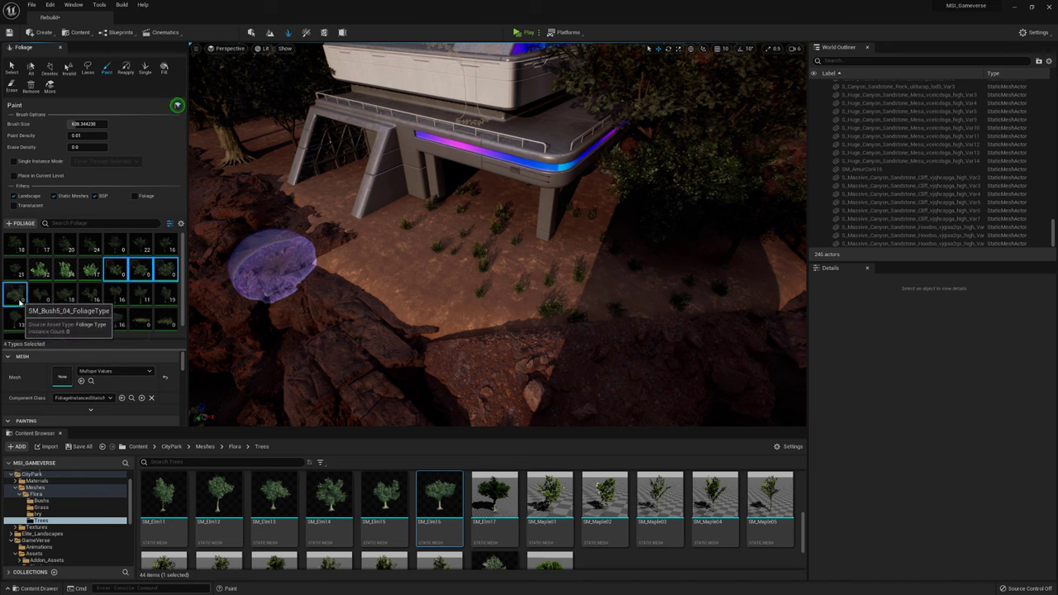
{"action": "mouse_move", "coordinate": [628, 249]}
{"action": "left_mouse_down"}
{"action": "mouse_move", "coordinate": [701, 286]}
{"action": "mouse_move", "coordinate": [508, 288]}
{"action": "mouse_move", "coordinate": [514, 233]}
{"action": "mouse_move", "coordinate": [600, 246]}
{"action": "mouse_move", "coordinate": [570, 275]}
{"action": "mouse_move", "coordinate": [501, 209]}
{"action": "left_mouse_up"}
{"action": "mouse_move", "coordinate": [590, 278]}
{"action": "right_mouse_down"}
{"action": "mouse_move", "coordinate": [536, 187]}
{"action": "mouse_move", "coordinate": [547, 248]}
{"action": "right_mouse_up"}
{"action": "right_click_drag", "start_coordinate": [463, 248], "coordinate": [398, 299]}
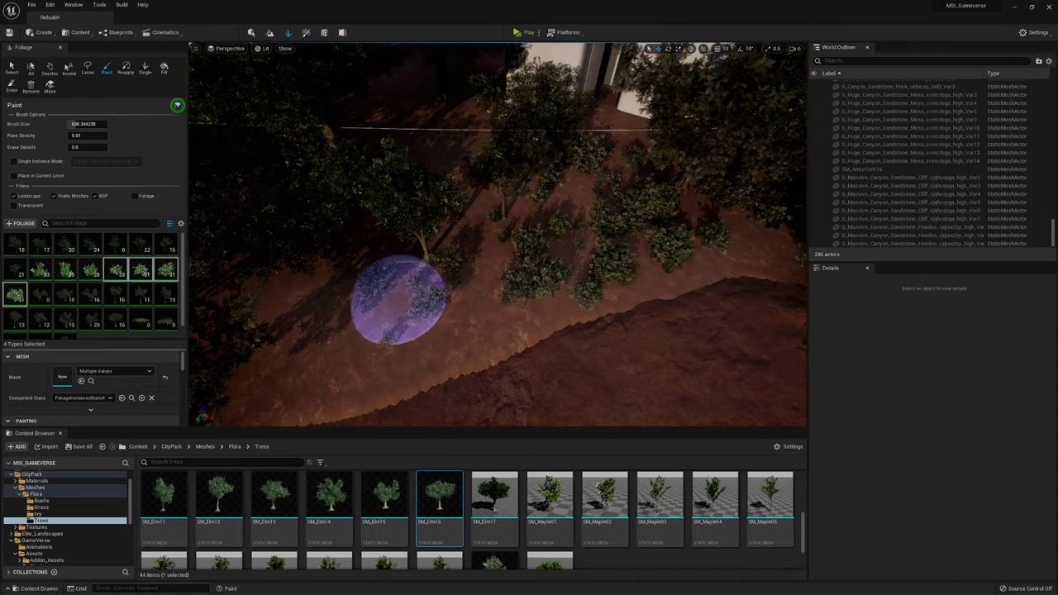
Step: Paint bushes across the remaining ground between the buildings and outer slopes, and check them through CameraActor1
{"action": "mouse_move", "coordinate": [542, 186]}
{"action": "right_mouse_down"}
{"action": "mouse_move", "coordinate": [378, 229]}
{"action": "mouse_move", "coordinate": [355, 248]}
{"action": "right_mouse_up"}
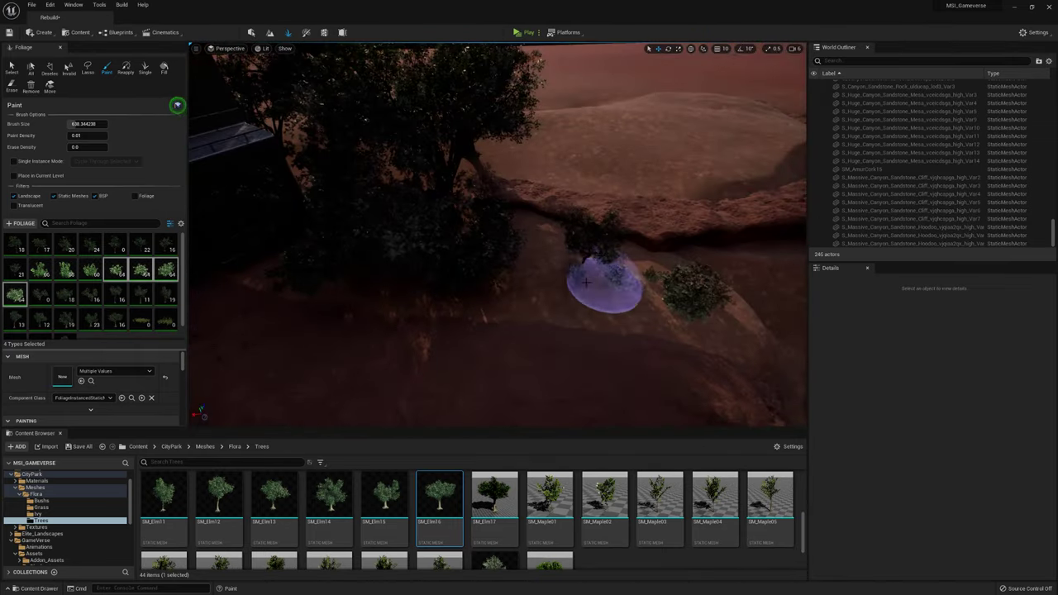
{"action": "mouse_move", "coordinate": [586, 281]}
{"action": "right_mouse_down"}
{"action": "mouse_move", "coordinate": [413, 248]}
{"action": "mouse_move", "coordinate": [314, 265]}
{"action": "mouse_move", "coordinate": [437, 349]}
{"action": "right_mouse_up"}
{"action": "left_click_drag", "start_coordinate": [437, 350], "coordinate": [463, 281]}
{"action": "mouse_move", "coordinate": [463, 281]}
{"action": "right_mouse_down"}
{"action": "mouse_move", "coordinate": [447, 273]}
{"action": "mouse_move", "coordinate": [543, 301]}
{"action": "right_mouse_up"}
{"action": "left_click", "coordinate": [229, 48]}
{"action": "left_click", "coordinate": [248, 141]}
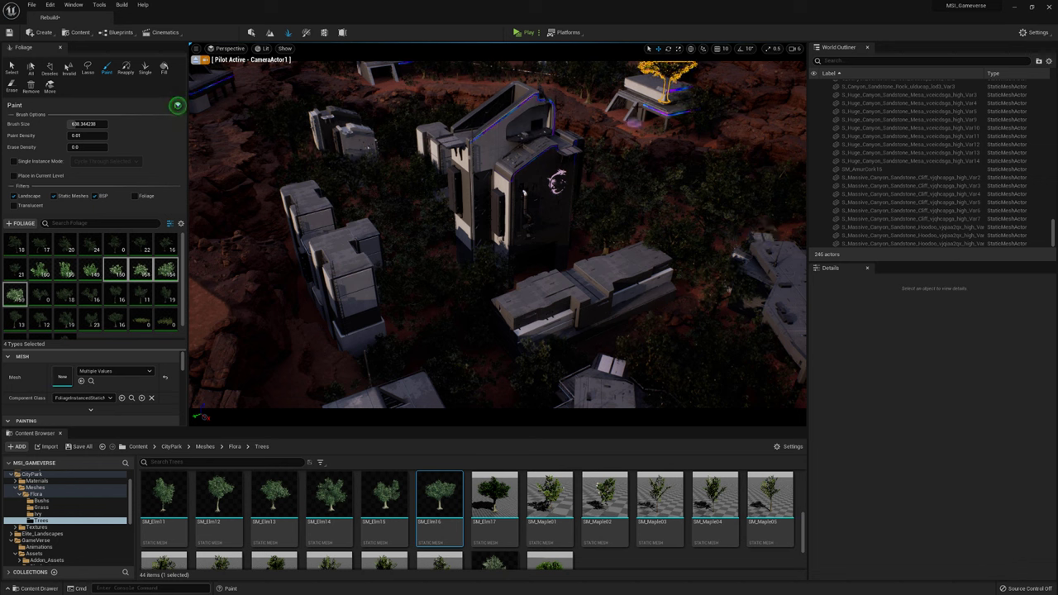
Step: Deactivate the seven bush types, activate the four grass foliage types, and set the paint density to 0.02
{"action": "scroll", "coordinate": [42, 294], "scroll_direction": "down", "scroll_amount": 1}
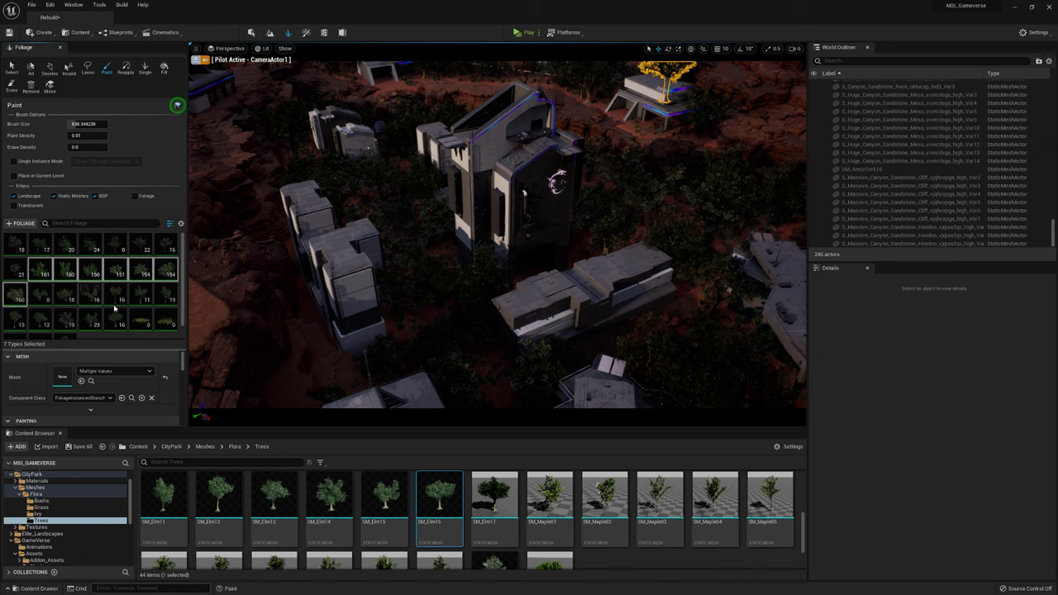
{"action": "right_click", "coordinate": [36, 334]}
{"action": "left_click", "coordinate": [56, 359]}
{"action": "right_click_drag", "start_coordinate": [471, 229], "coordinate": [480, 254]}
{"action": "key", "text": "BackSpace"}
{"action": "type", "text": "2"}
Step: Paint grass over the ground between the buildings and trees
{"action": "right_click_drag", "start_coordinate": [407, 284], "coordinate": [407, 283]}
{"action": "right_click_drag", "start_coordinate": [475, 269], "coordinate": [443, 241]}
{"action": "mouse_move", "coordinate": [513, 273]}
{"action": "left_mouse_down"}
{"action": "mouse_move", "coordinate": [548, 295]}
{"action": "mouse_move", "coordinate": [541, 208]}
{"action": "left_mouse_up"}
{"action": "right_click_drag", "start_coordinate": [542, 208], "coordinate": [542, 209]}
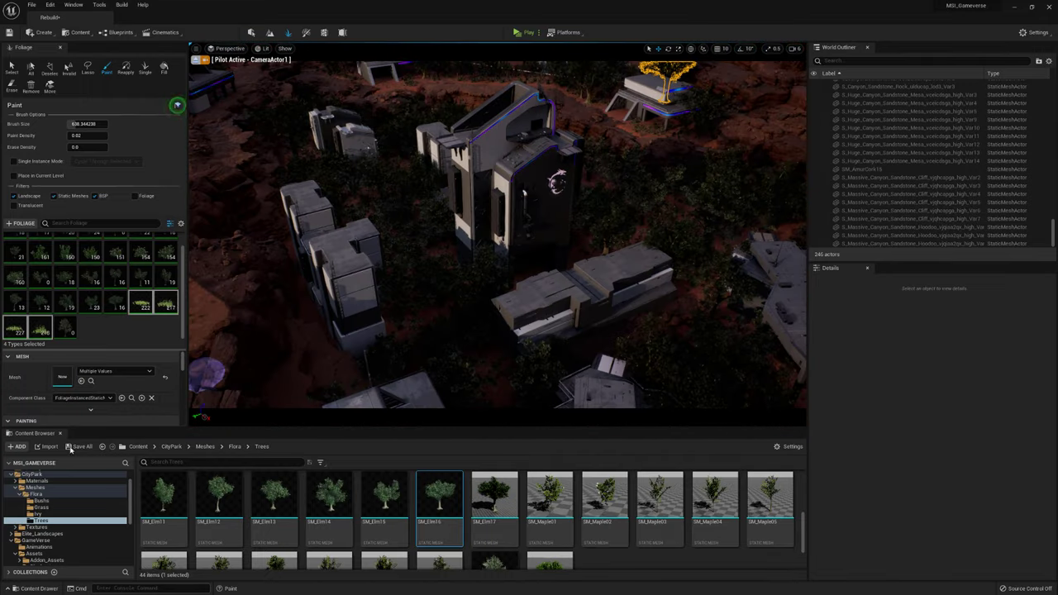
Step: Save all changed files and leave foliage mode
{"action": "left_click", "coordinate": [71, 447]}
{"action": "left_click", "coordinate": [579, 392]}
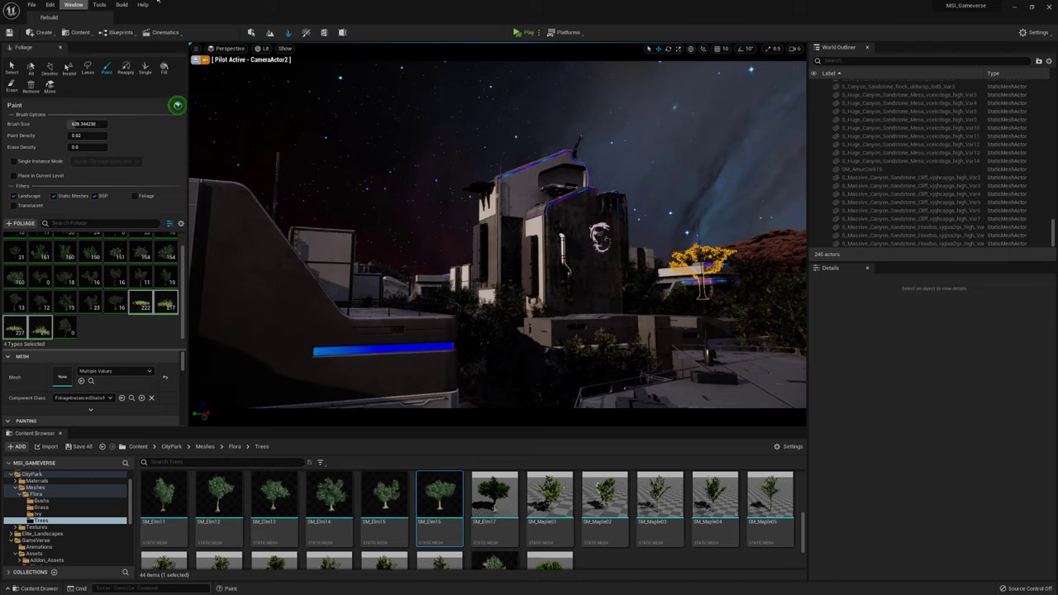
{"action": "left_click", "coordinate": [59, 47]}
Step: Enable volumetric fog on the ExponentialHeightFog actor with an extinction scale of 0.1
{"action": "left_click_drag", "start_coordinate": [1055, 223], "coordinate": [1054, 83]}
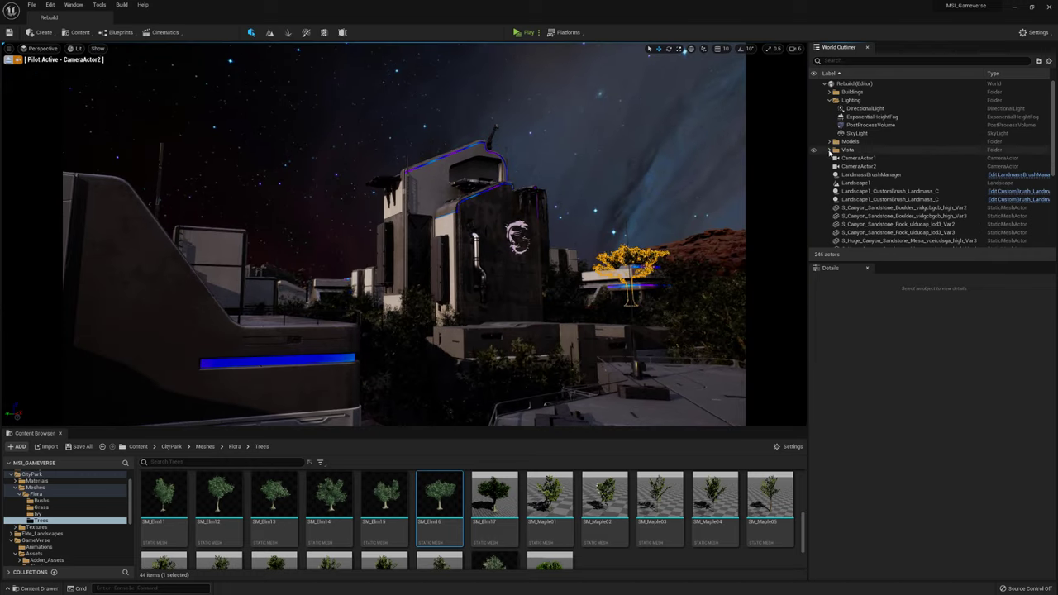
{"action": "left_click", "coordinate": [864, 108]}
{"action": "left_click", "coordinate": [857, 133]}
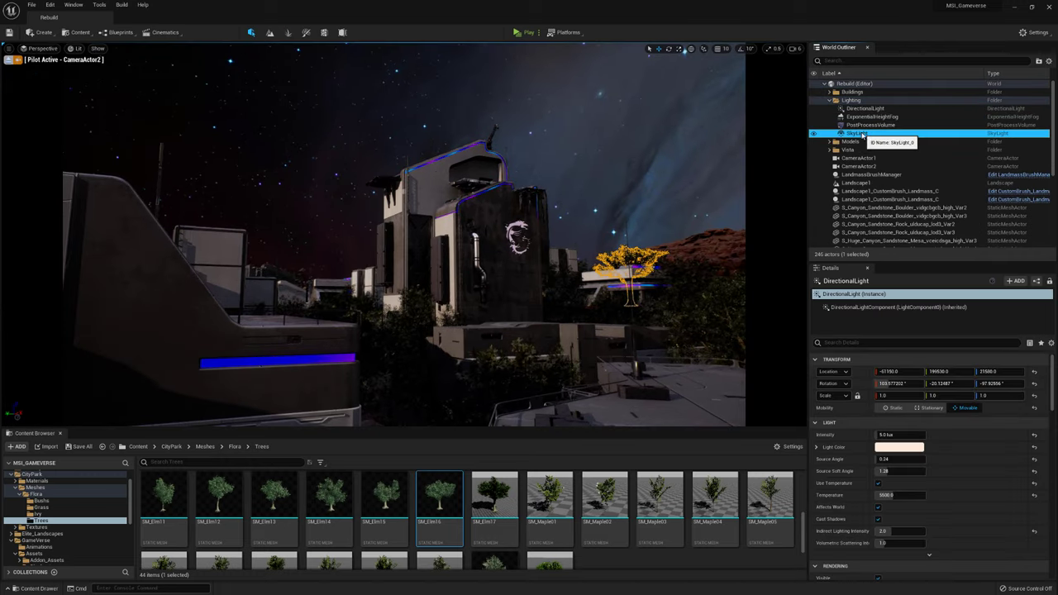
{"action": "left_click", "coordinate": [860, 117]}
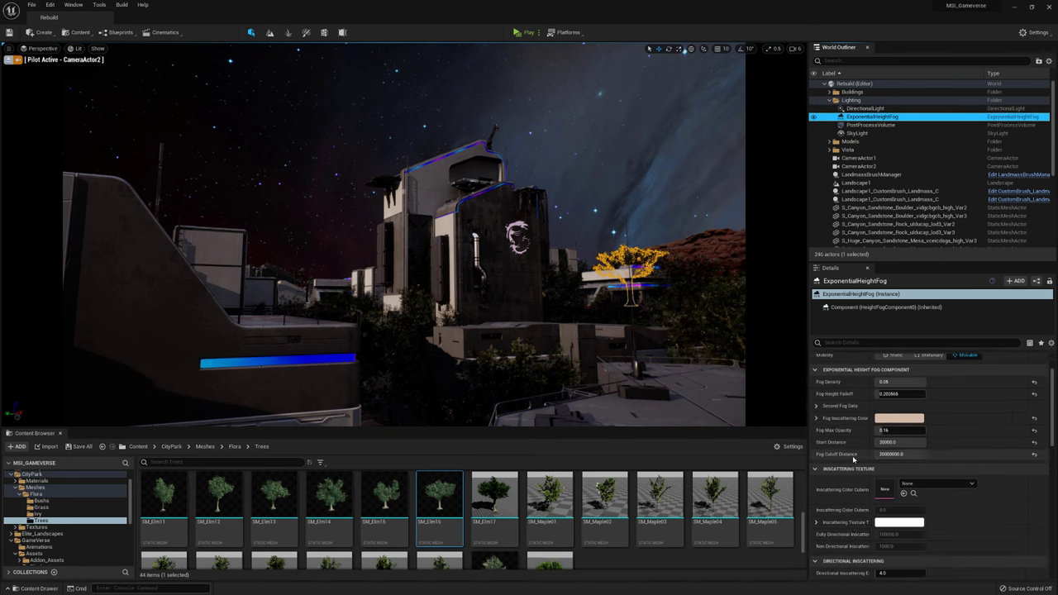
{"action": "scroll", "coordinate": [883, 480], "scroll_direction": "down", "scroll_amount": 5}
{"action": "left_click", "coordinate": [877, 439]}
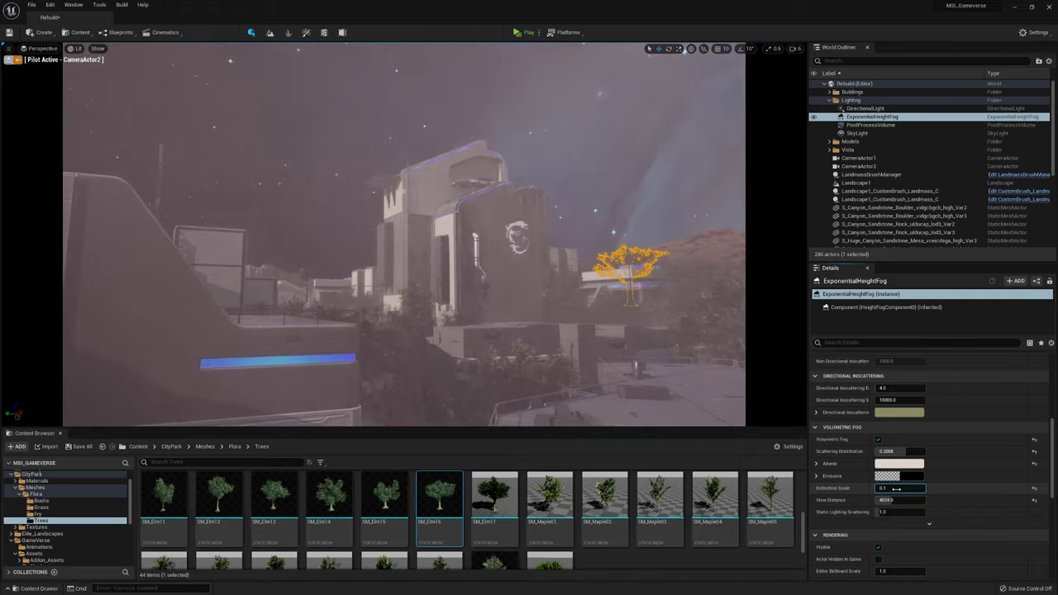
Step: Set the fog's height falloff to about 0.113 and its max opacity to 0.024, and review the volumetric fog settings
{"action": "scroll", "coordinate": [839, 454], "scroll_direction": "up", "scroll_amount": 5}
{"action": "left_click_drag", "start_coordinate": [889, 447], "coordinate": [856, 447]}
{"action": "left_click_drag", "start_coordinate": [901, 483], "coordinate": [876, 482]}
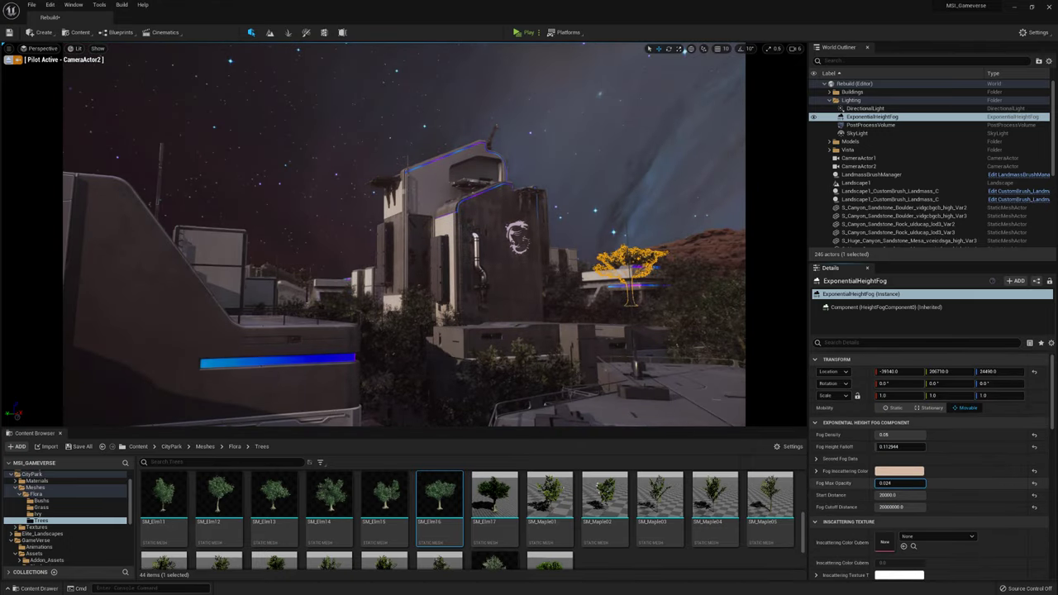
{"action": "scroll", "coordinate": [877, 451], "scroll_direction": "down", "scroll_amount": 5}
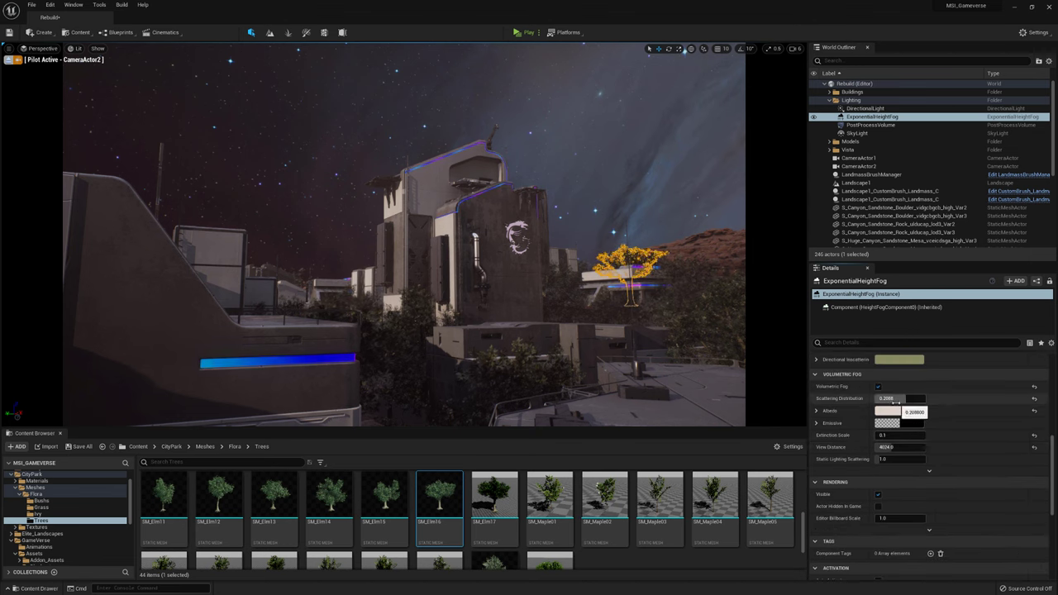
{"action": "mouse_move", "coordinate": [897, 446]}
{"action": "left_mouse_down"}
{"action": "mouse_move", "coordinate": [869, 447]}
{"action": "mouse_move", "coordinate": [921, 434]}
{"action": "mouse_move", "coordinate": [896, 435]}
{"action": "left_mouse_up"}
Step: Rotate the directional light to a Y rotation of about -31° while viewing the buildings through CameraActor2
{"action": "left_click", "coordinate": [864, 108]}
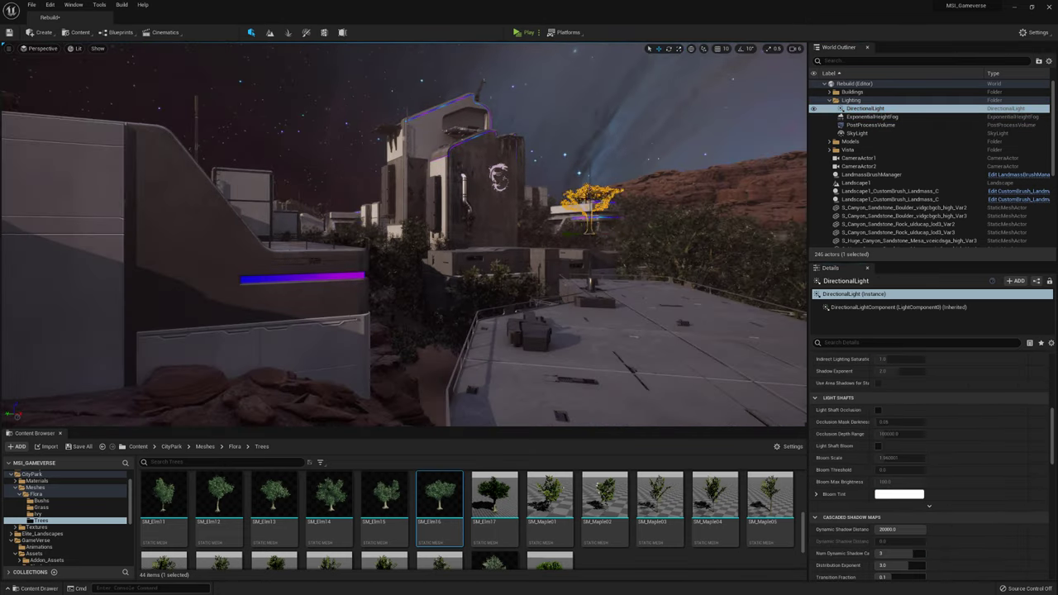
{"action": "scroll", "coordinate": [930, 166], "scroll_direction": "down", "scroll_amount": 5}
{"action": "scroll", "coordinate": [930, 165], "scroll_direction": "up", "scroll_amount": 5}
{"action": "double_click", "coordinate": [865, 102]}
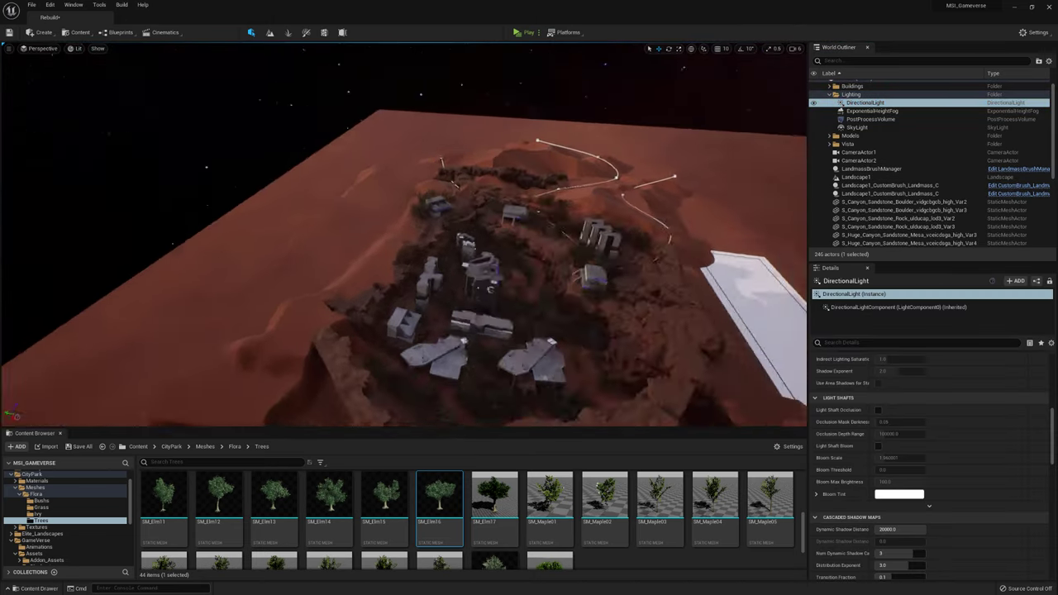
{"action": "scroll", "coordinate": [1033, 393], "scroll_direction": "up", "scroll_amount": 10}
{"action": "right_click_drag", "start_coordinate": [417, 339], "coordinate": [413, 310]}
{"action": "right_click_drag", "start_coordinate": [425, 259], "coordinate": [245, 235]}
{"action": "key", "text": "e"}
{"action": "left_click", "coordinate": [40, 48]}
{"action": "left_click", "coordinate": [66, 153]}
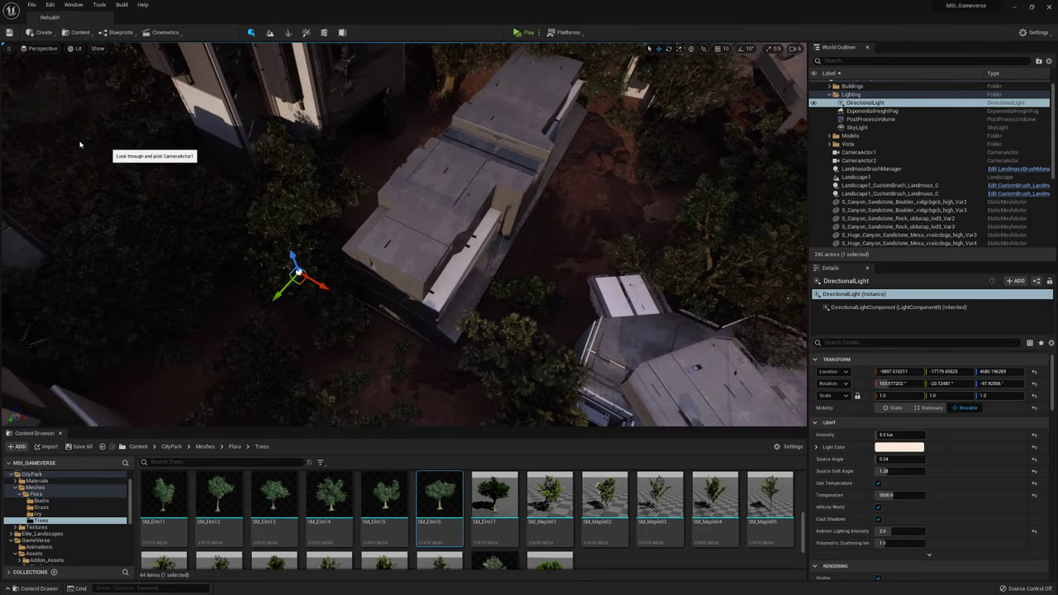
{"action": "left_click", "coordinate": [39, 48]}
{"action": "left_click", "coordinate": [66, 157]}
{"action": "left_click_drag", "start_coordinate": [364, 299], "coordinate": [383, 261]}
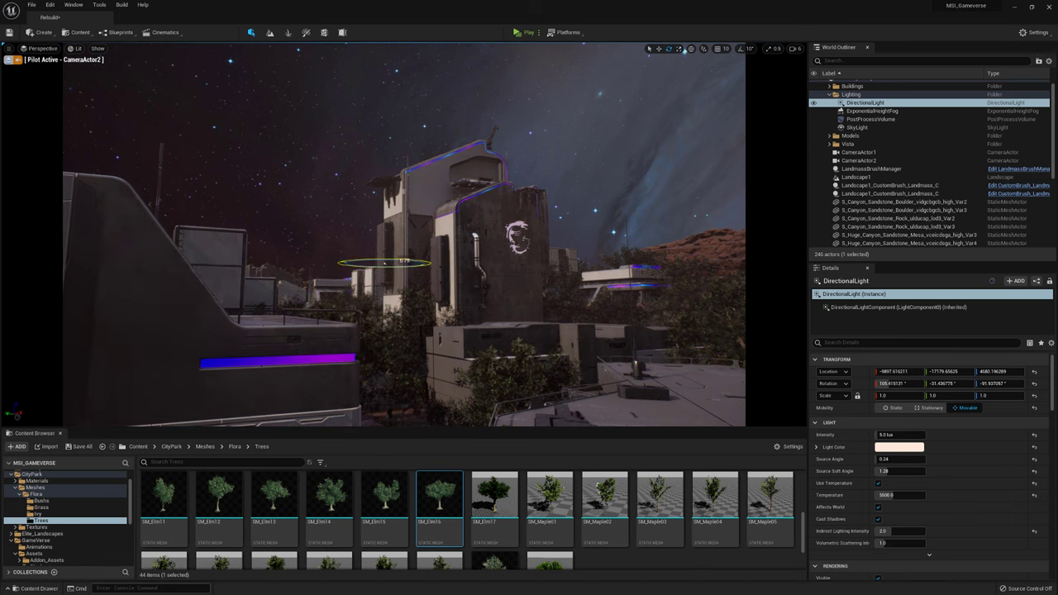
Step: Raise the directional light's intensity and review its shadow settings
{"action": "scroll", "coordinate": [925, 429], "scroll_direction": "down", "scroll_amount": 2}
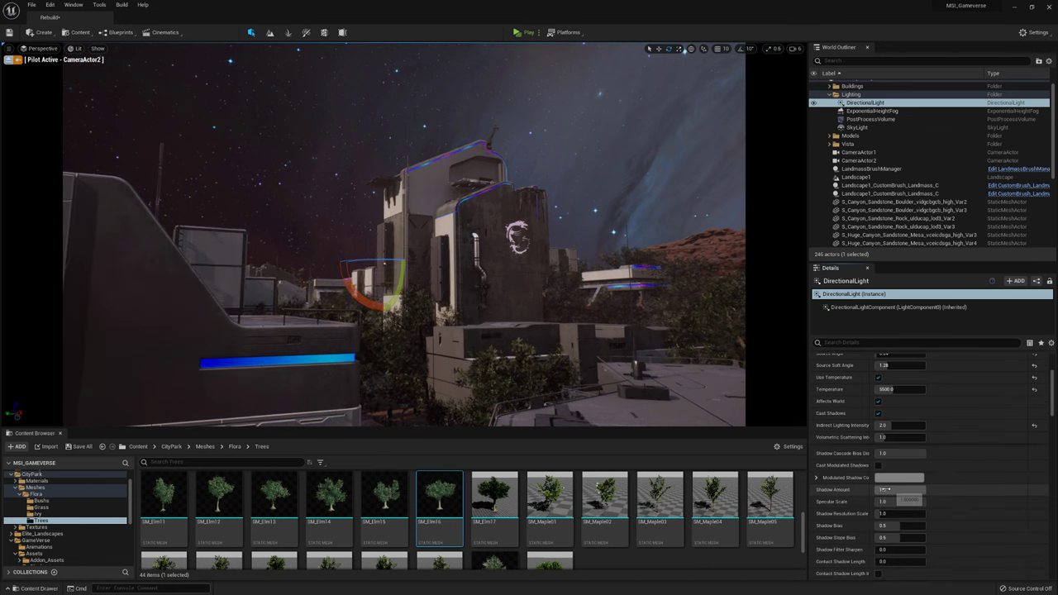
{"action": "left_click_drag", "start_coordinate": [893, 408], "coordinate": [918, 408]}
{"action": "left_click", "coordinate": [901, 408]}
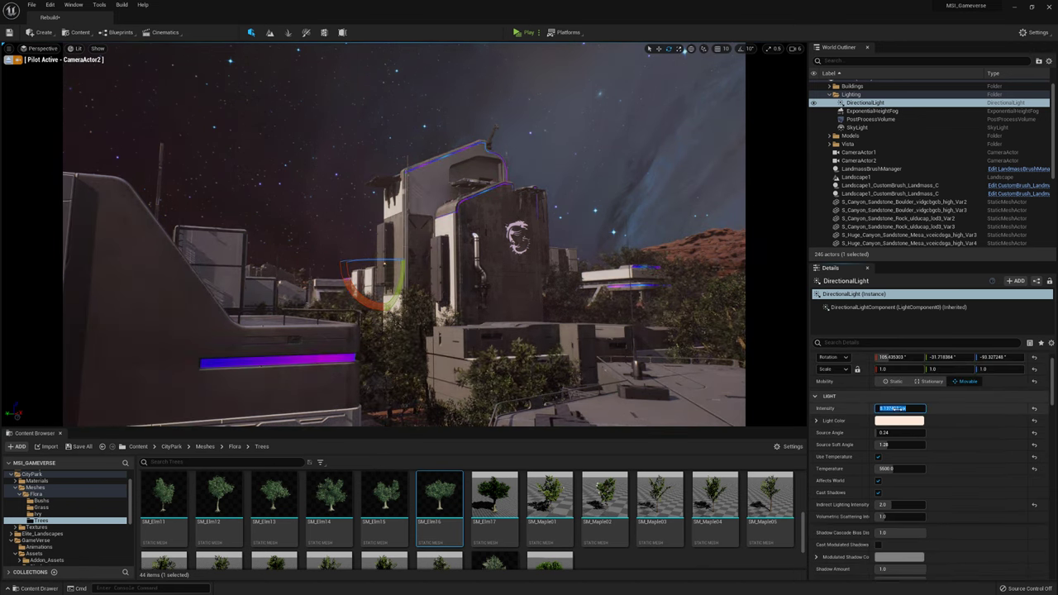
{"action": "scroll", "coordinate": [925, 463], "scroll_direction": "down", "scroll_amount": 5}
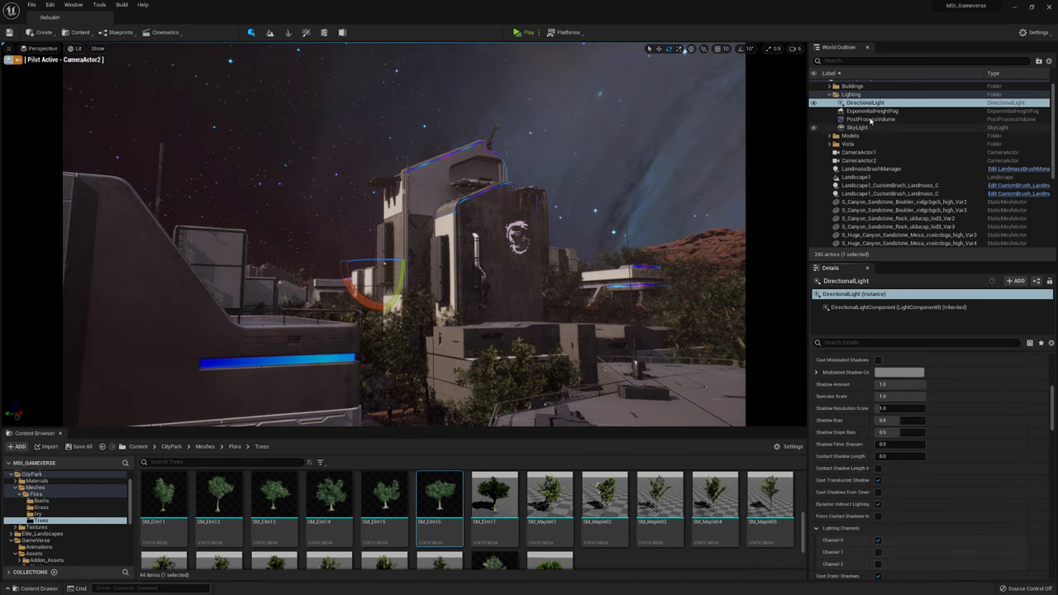
Step: Adjust the PostProcessVolume's vignette intensity to about 0.39
{"action": "left_click", "coordinate": [870, 119]}
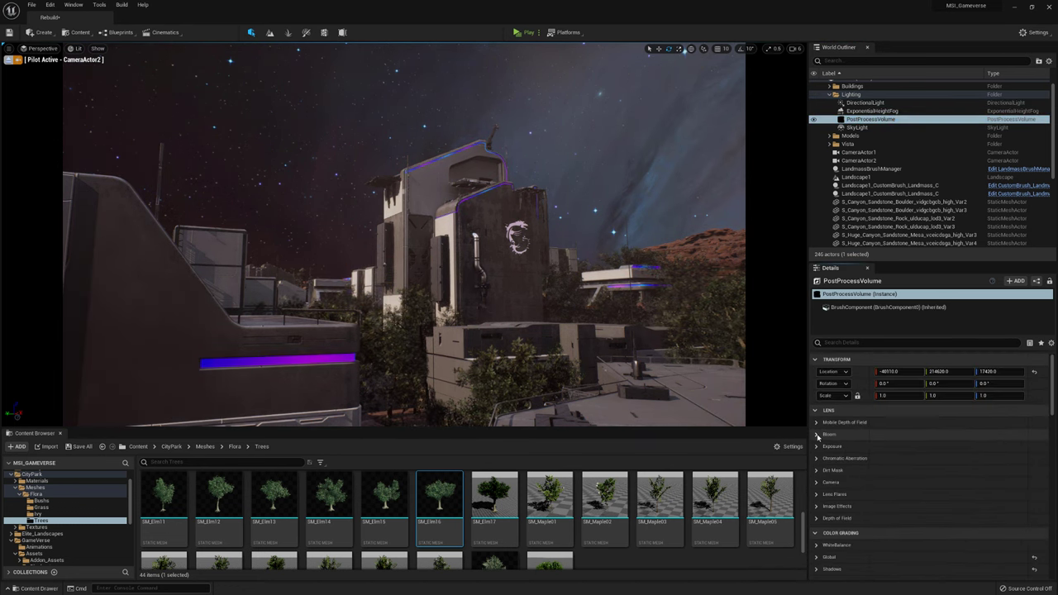
{"action": "scroll", "coordinate": [817, 438], "scroll_direction": "down", "scroll_amount": 3}
{"action": "left_click", "coordinate": [817, 445]}
{"action": "left_click", "coordinate": [884, 456]}
{"action": "scroll", "coordinate": [830, 461], "scroll_direction": "down", "scroll_amount": 10}
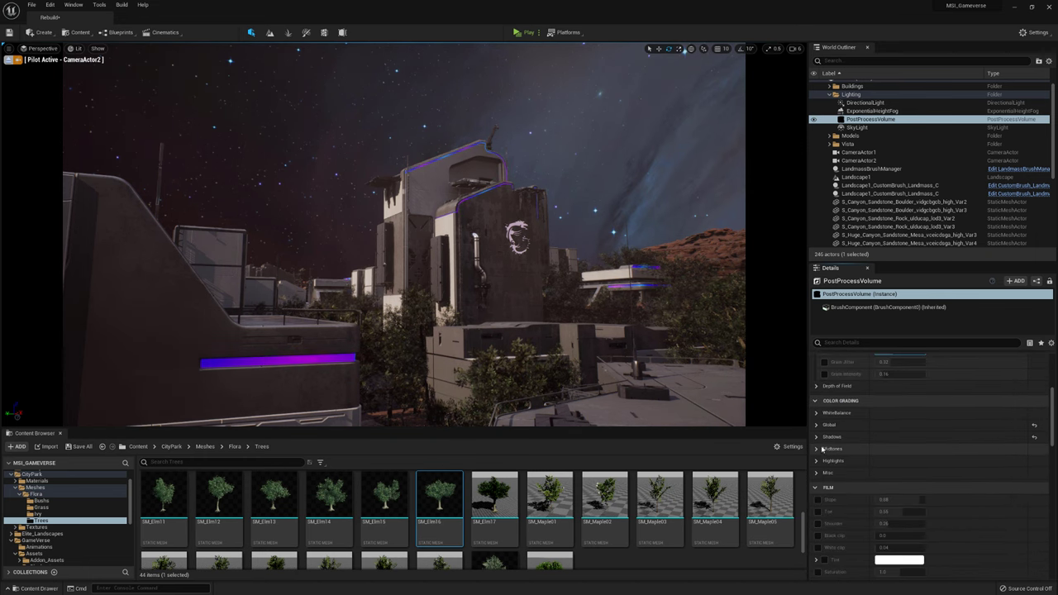
Step: Set the PostProcessVolume's global contrast to 1.2 and its shadows contrast to about 1.12
{"action": "scroll", "coordinate": [830, 461], "scroll_direction": "up", "scroll_amount": 5}
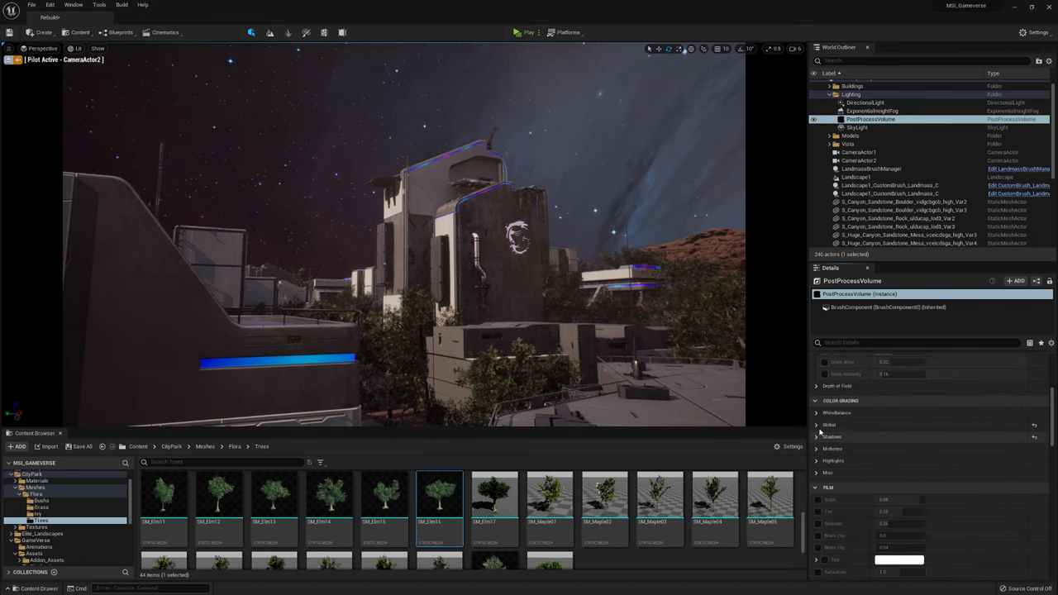
{"action": "left_click", "coordinate": [826, 448]}
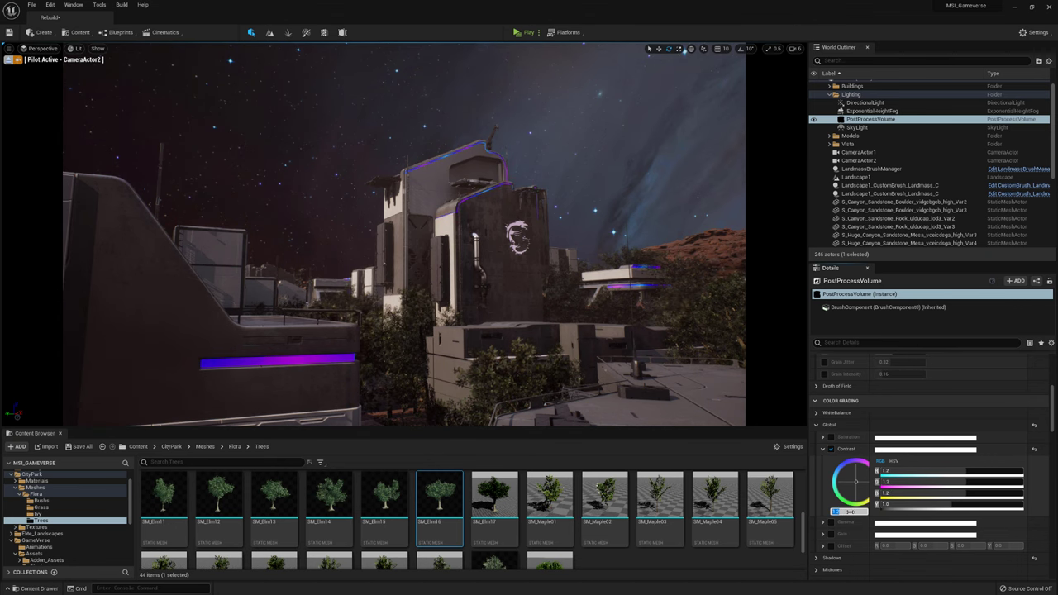
{"action": "scroll", "coordinate": [835, 479], "scroll_direction": "down", "scroll_amount": 2}
{"action": "left_click", "coordinate": [823, 449]}
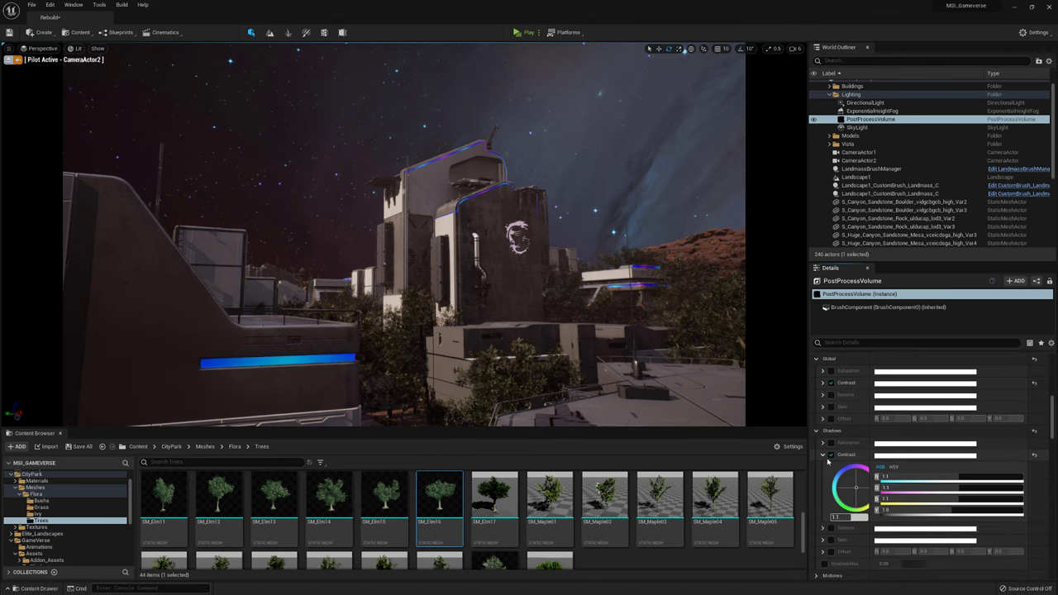
{"action": "scroll", "coordinate": [857, 436], "scroll_direction": "down", "scroll_amount": 2}
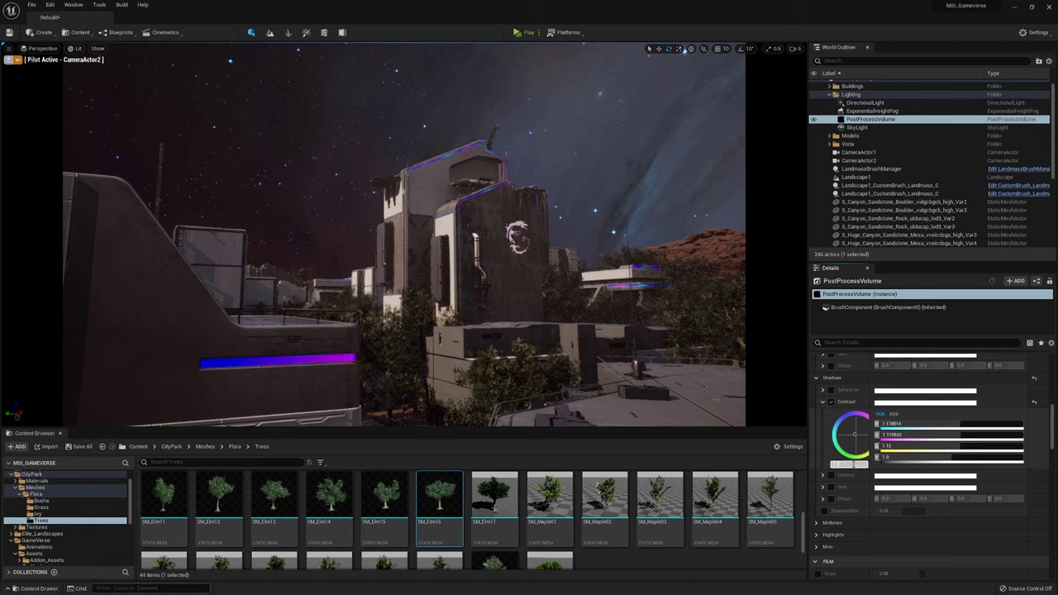
{"action": "left_click", "coordinate": [816, 378]}
{"action": "left_click", "coordinate": [817, 413]}
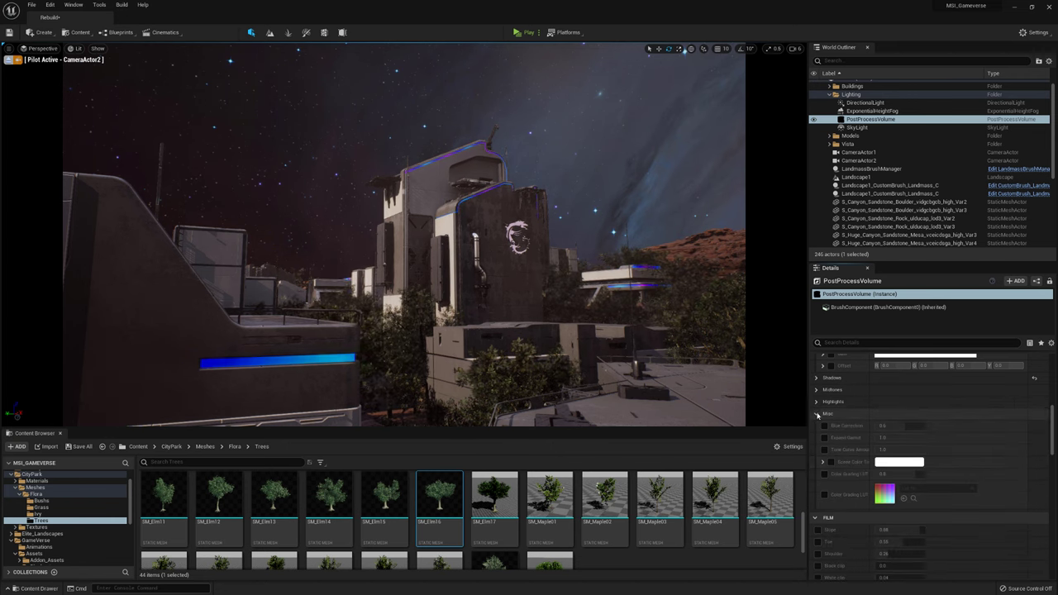
{"action": "scroll", "coordinate": [817, 415], "scroll_direction": "up", "scroll_amount": 5}
Step: Try different source cubemap angles on the SkyLight while viewing through CameraActor1
{"action": "left_click", "coordinate": [43, 49]}
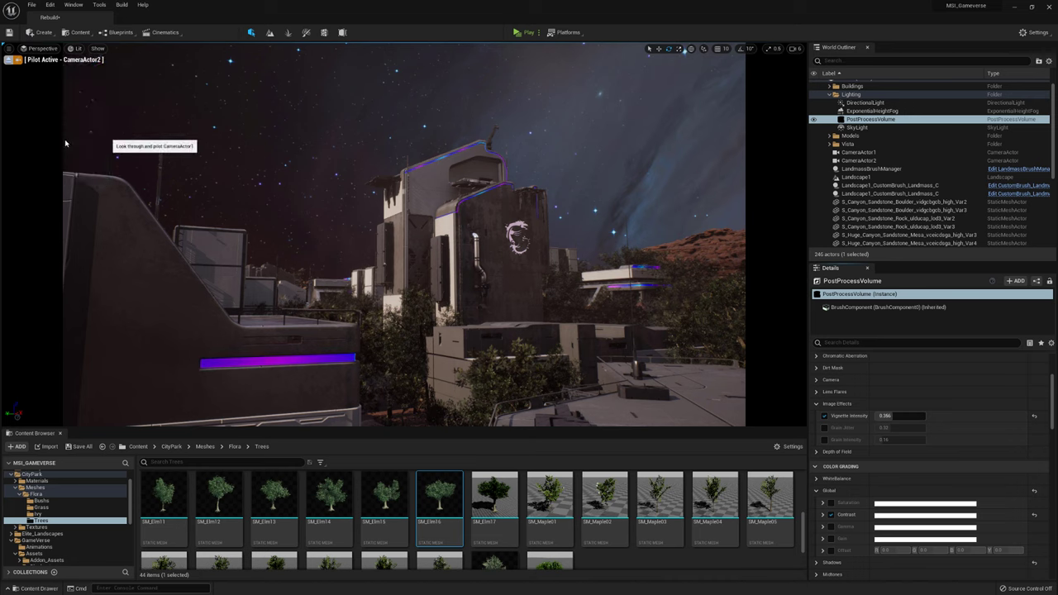
{"action": "left_click", "coordinate": [149, 145]}
{"action": "left_click", "coordinate": [857, 127]}
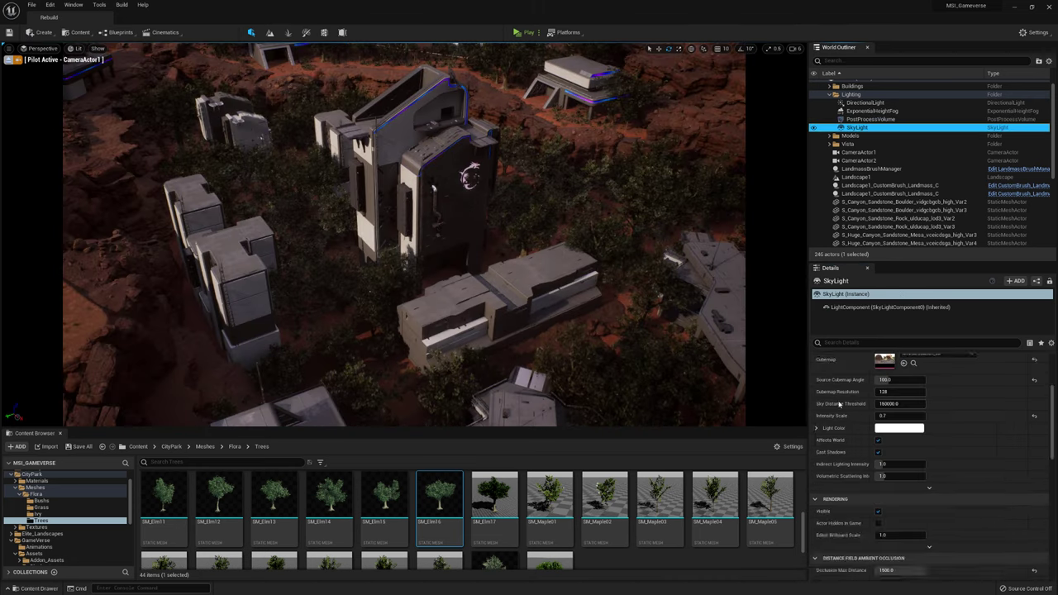
{"action": "left_click", "coordinate": [897, 453]}
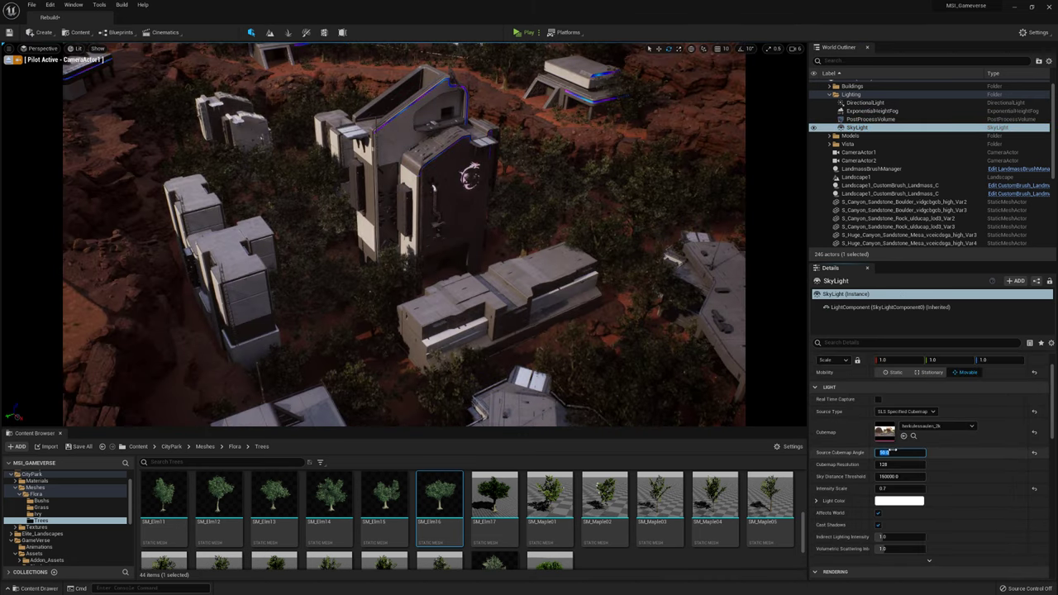
{"action": "type", "text": "150"}
{"action": "key", "text": "Return"}
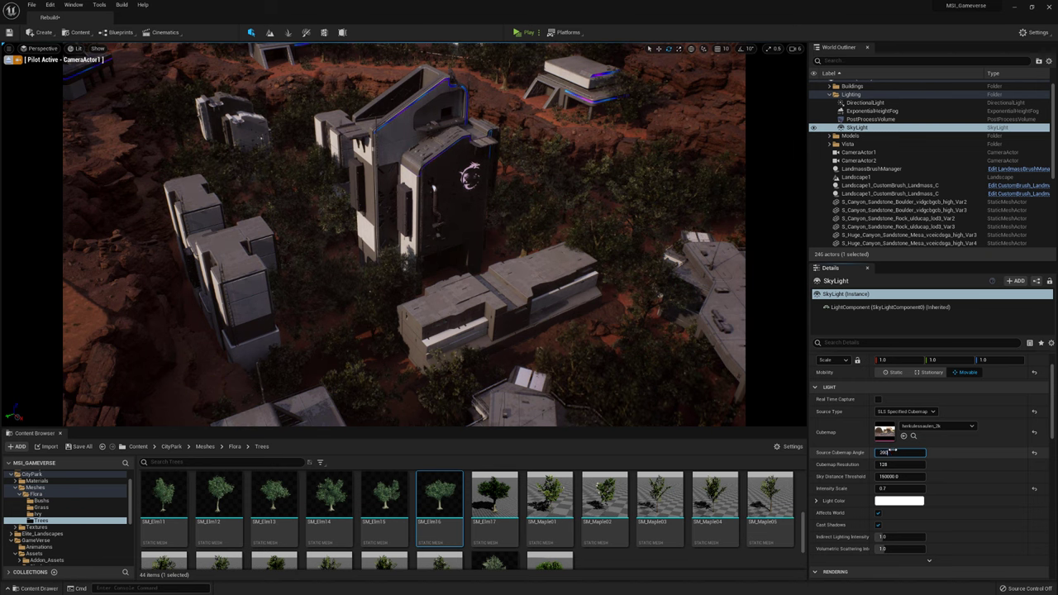
{"action": "key", "text": "Return"}
Step: Compare SkyLight source cubemap angles of 180, 60 and 100 through CameraActor2, and set the angle to 50
{"action": "left_click", "coordinate": [43, 50]}
{"action": "left_click", "coordinate": [58, 170]}
{"action": "left_click_drag", "start_coordinate": [902, 451], "coordinate": [839, 452]}
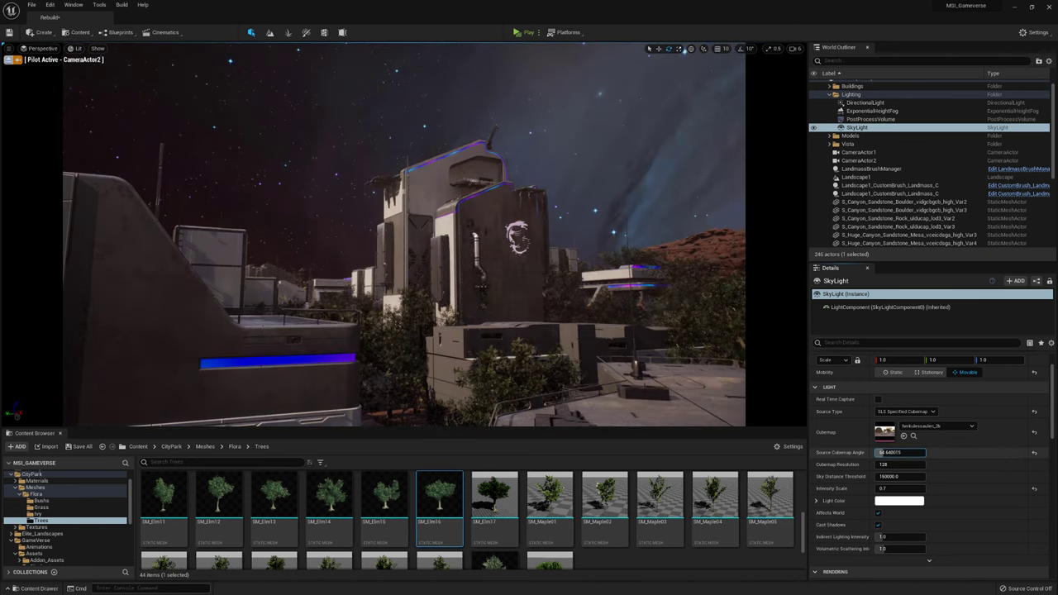
{"action": "type", "text": "180"}
{"action": "key", "text": "Return"}
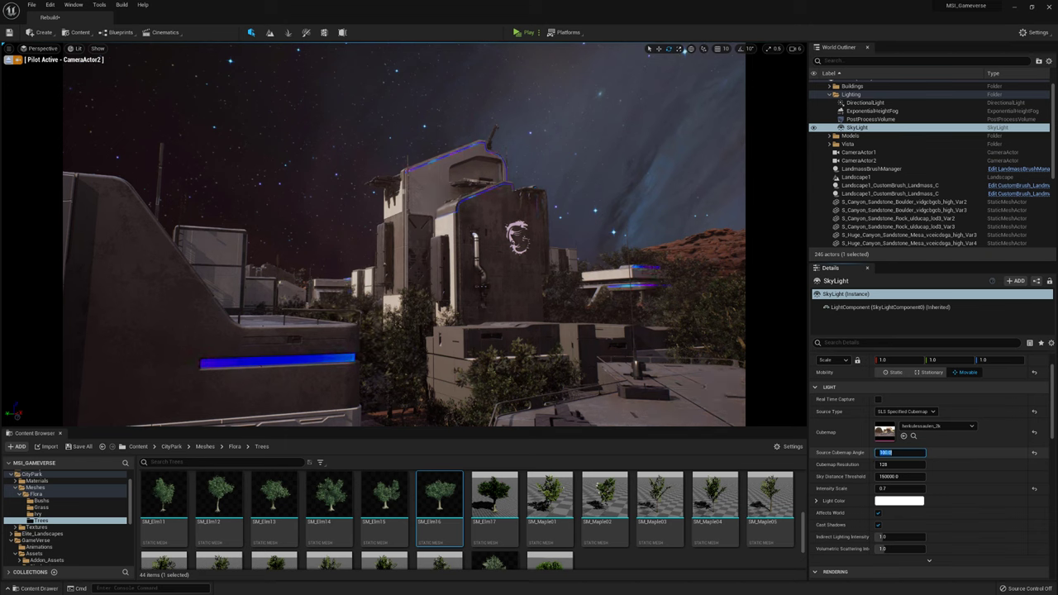
{"action": "type", "text": "60"}
{"action": "key", "text": "Return"}
{"action": "type", "text": "100"}
{"action": "key", "text": "Return"}
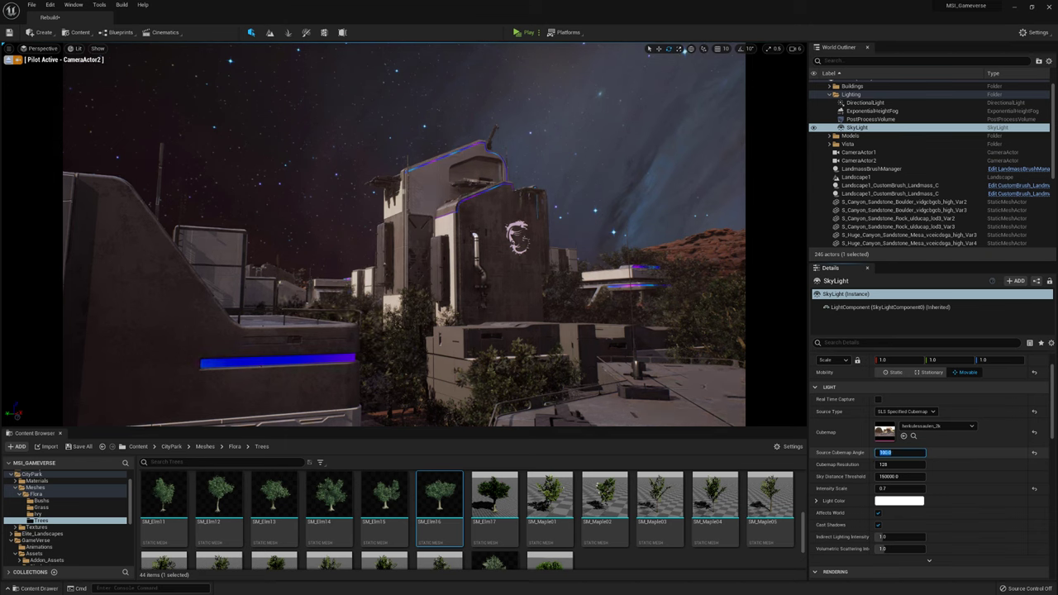
{"action": "type", "text": "50"}
{"action": "key", "text": "Return"}
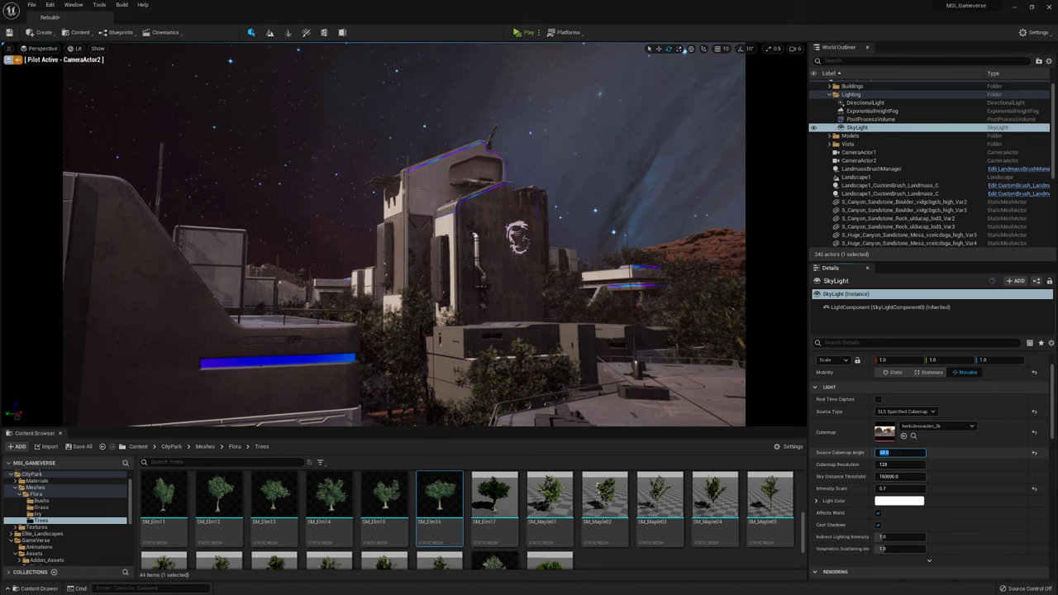
Step: Collapse the Lighting folder, stop piloting CameraActor2, look around the scene and view it through CameraActor1
{"action": "left_click", "coordinate": [868, 119]}
{"action": "left_click", "coordinate": [830, 95]}
{"action": "left_click", "coordinate": [8, 59]}
{"action": "right_click_drag", "start_coordinate": [29, 64], "coordinate": [29, 65]}
{"action": "right_click_drag", "start_coordinate": [94, 62], "coordinate": [94, 61]}
{"action": "left_click", "coordinate": [39, 48]}
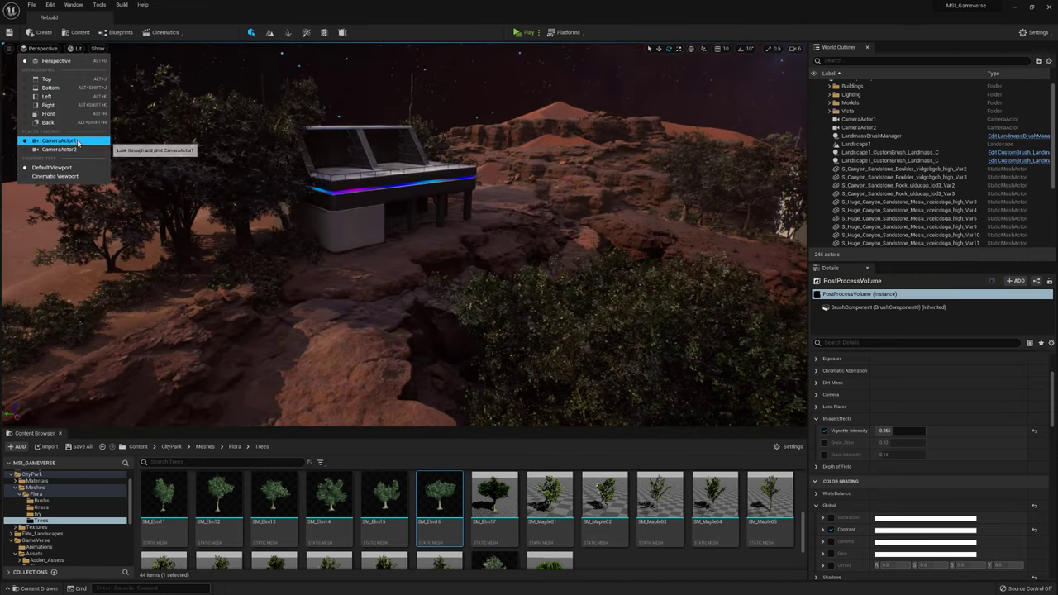
{"action": "left_click", "coordinate": [153, 150]}
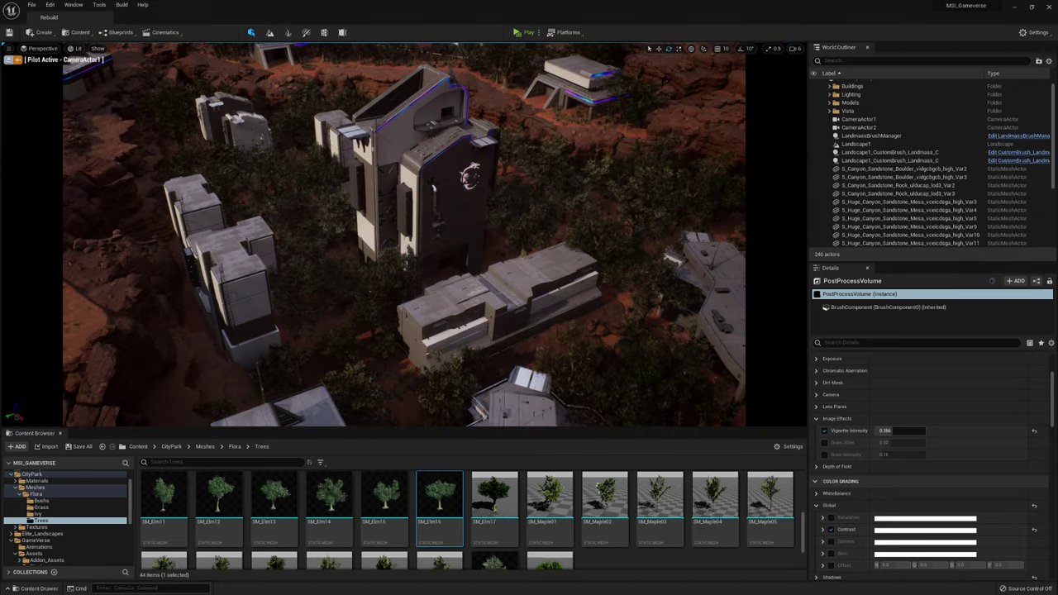
Step: Paint a trial patch of grass on the open sand and set the foliage paint density to 0.3
{"action": "left_click", "coordinate": [288, 32]}
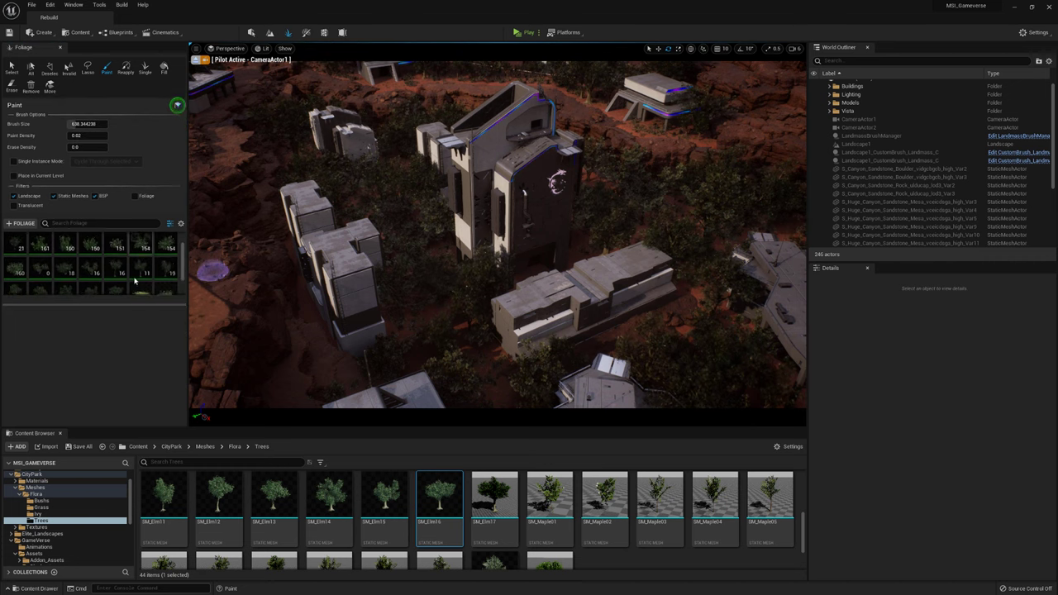
{"action": "mouse_move", "coordinate": [214, 330]}
{"action": "left_mouse_down"}
{"action": "mouse_move", "coordinate": [490, 391]}
{"action": "mouse_move", "coordinate": [474, 358]}
{"action": "left_mouse_up"}
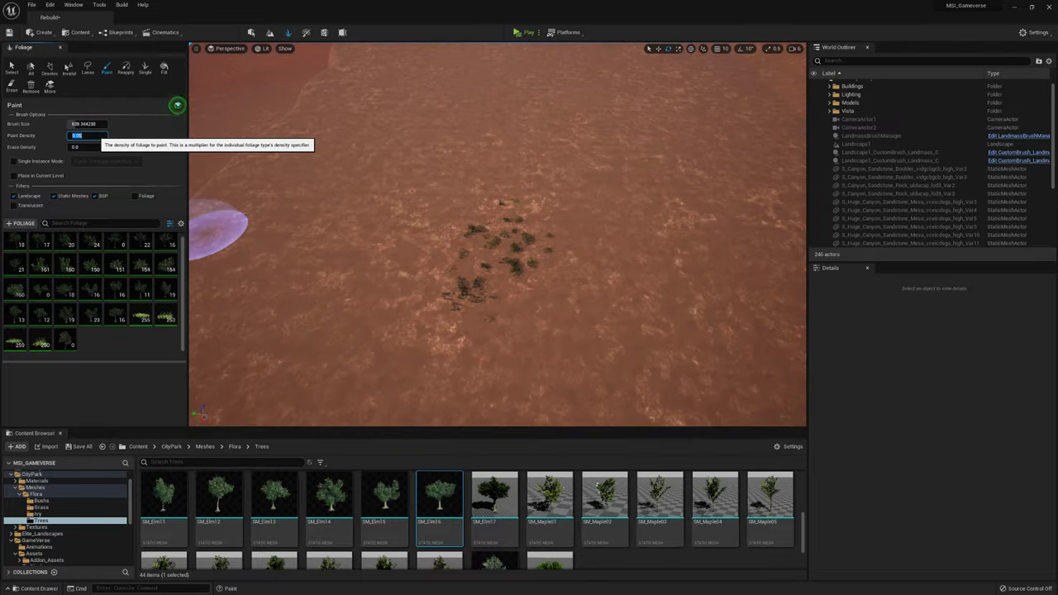
{"action": "left_click_drag", "start_coordinate": [609, 338], "coordinate": [347, 223]}
{"action": "double_click", "coordinate": [86, 135]}
{"action": "type", "text": "0.3"}
Step: Paint denser grass on the ground around the buildings and on the sand above the cliff edge, checking it through CameraActor1
{"action": "mouse_move", "coordinate": [711, 330]}
{"action": "left_mouse_down"}
{"action": "mouse_move", "coordinate": [668, 151]}
{"action": "mouse_move", "coordinate": [578, 215]}
{"action": "mouse_move", "coordinate": [538, 272]}
{"action": "mouse_move", "coordinate": [420, 255]}
{"action": "left_mouse_up"}
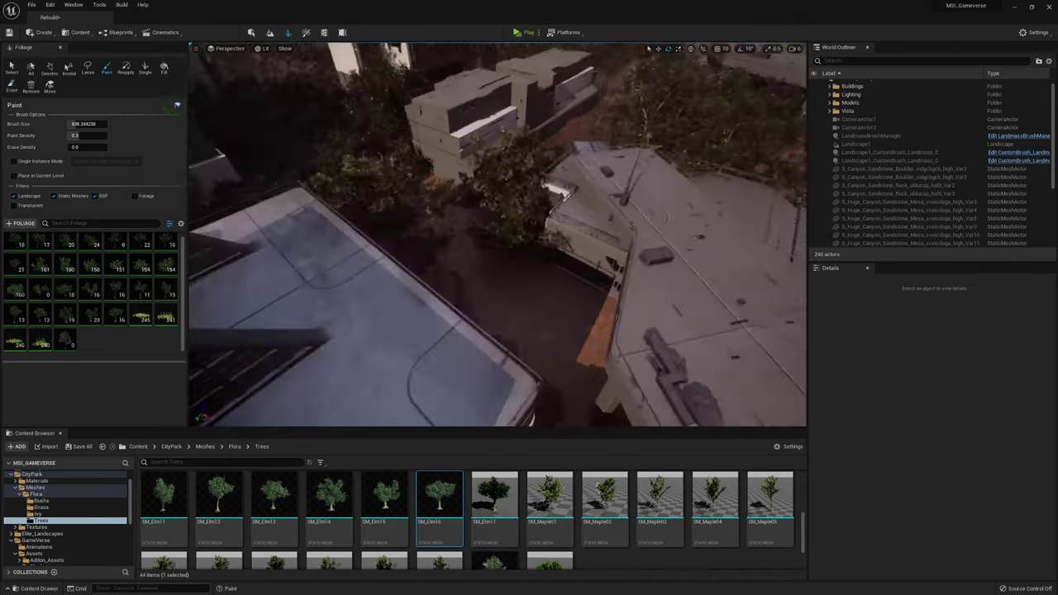
{"action": "left_click", "coordinate": [225, 48]}
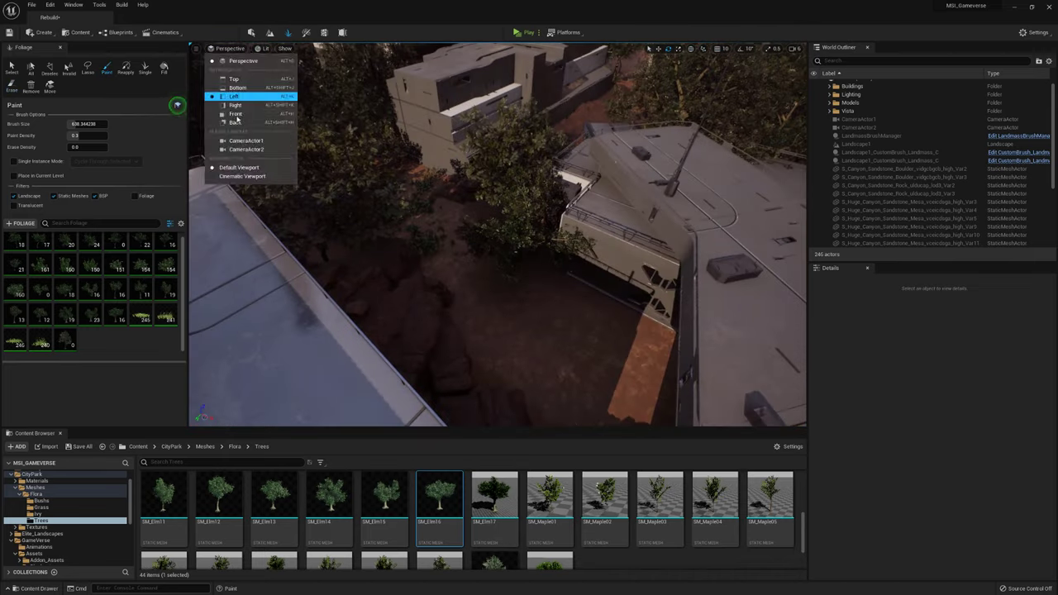
{"action": "left_click", "coordinate": [248, 95]}
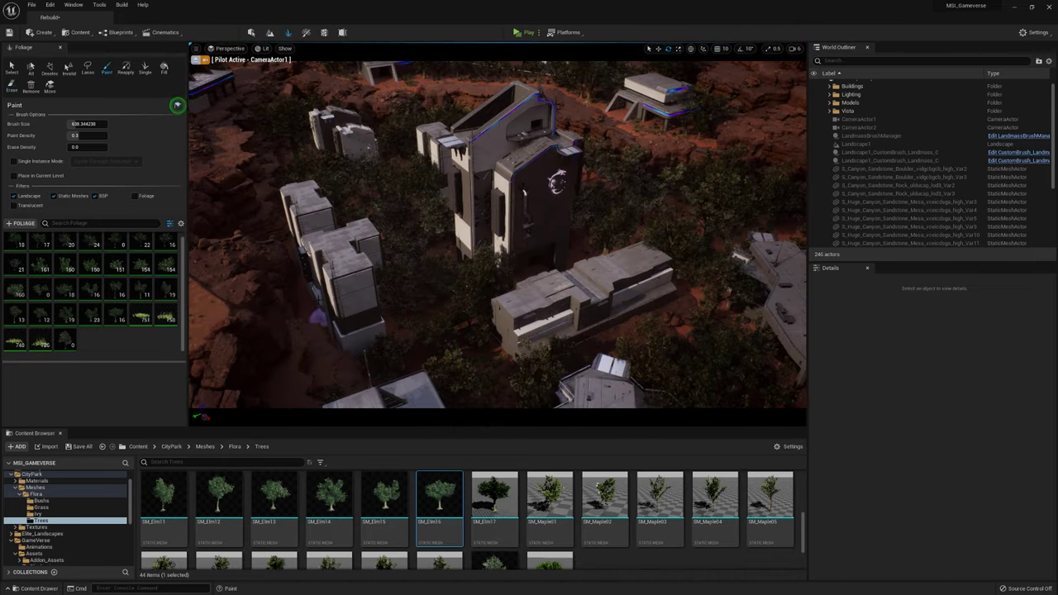
{"action": "left_click_drag", "start_coordinate": [301, 293], "coordinate": [286, 251]}
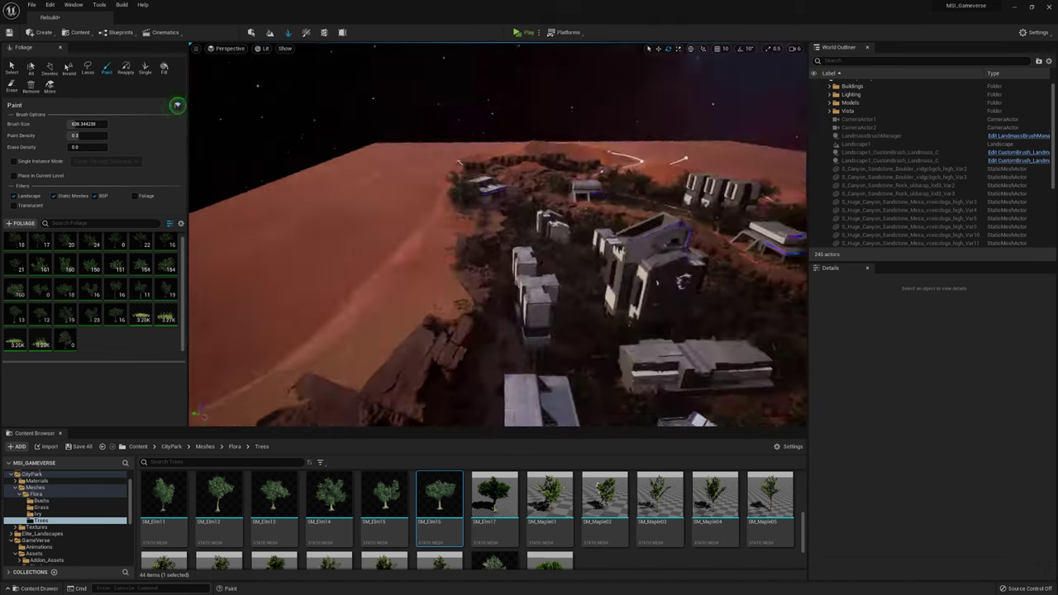
{"action": "mouse_move", "coordinate": [397, 264]}
{"action": "left_mouse_down"}
{"action": "mouse_move", "coordinate": [366, 278]}
{"action": "mouse_move", "coordinate": [480, 194]}
{"action": "left_mouse_up"}
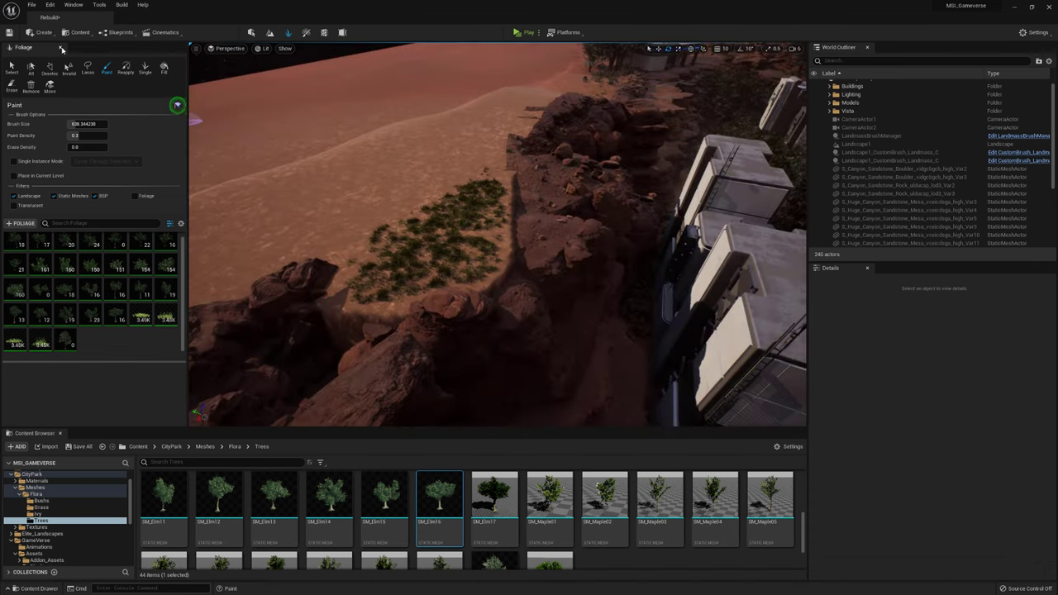
Step: Leave Foliage mode and place the Canyon_Sandstone_Rock_ulducap mesh beside the cliff-top grass, scaled to about 17.94 and rotated
{"action": "left_click", "coordinate": [61, 49]}
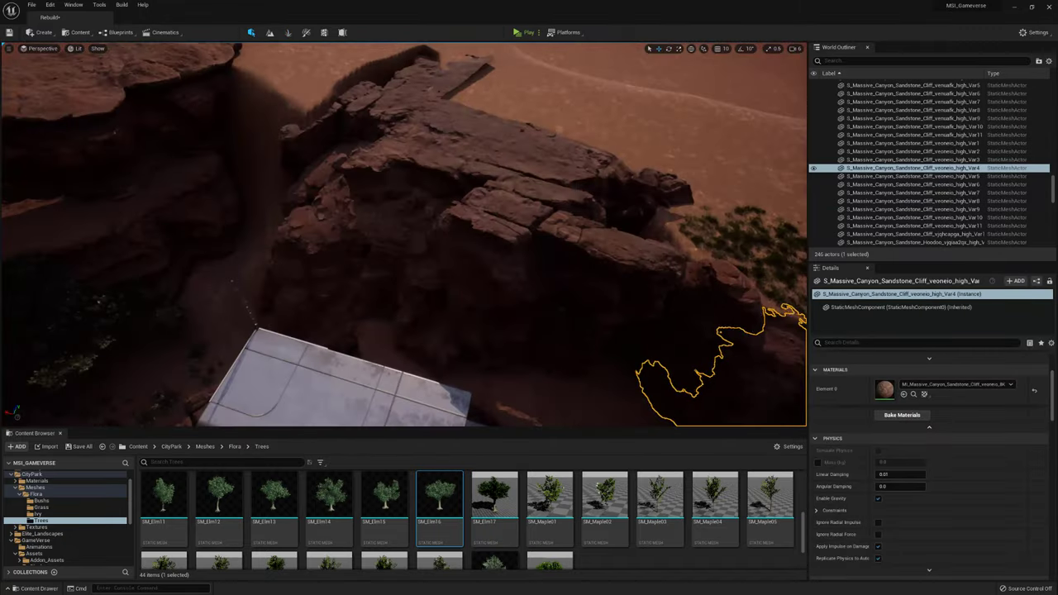
{"action": "key", "text": "ctrl+b"}
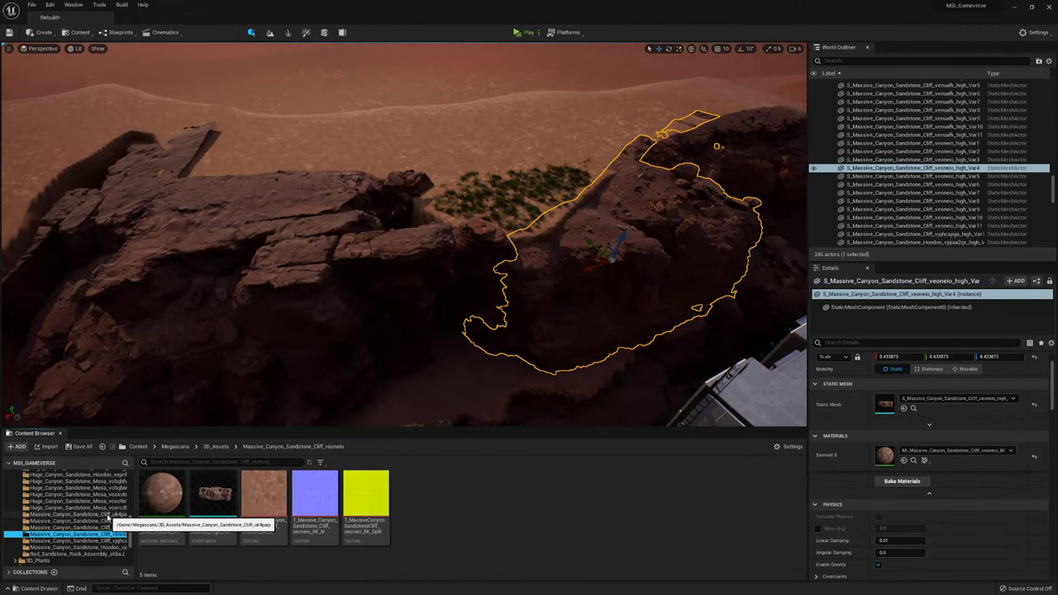
{"action": "scroll", "coordinate": [108, 518], "scroll_direction": "up", "scroll_amount": 2}
{"action": "left_click", "coordinate": [75, 501]}
{"action": "left_click_drag", "start_coordinate": [213, 494], "coordinate": [388, 157]}
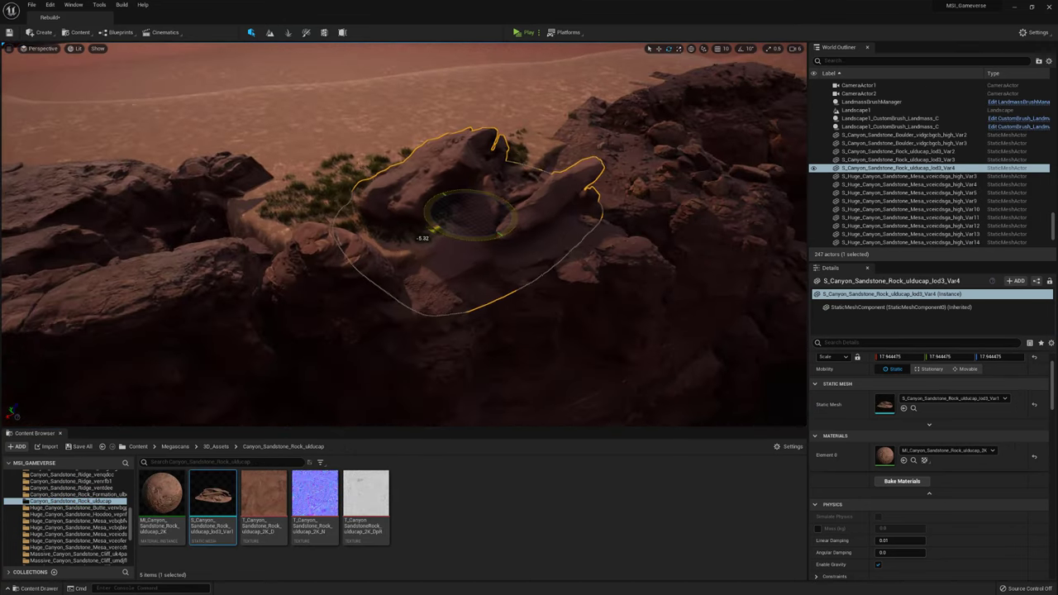
Step: Erase the painted grass from the sand above the cliff edge
{"action": "key", "text": "shift+3"}
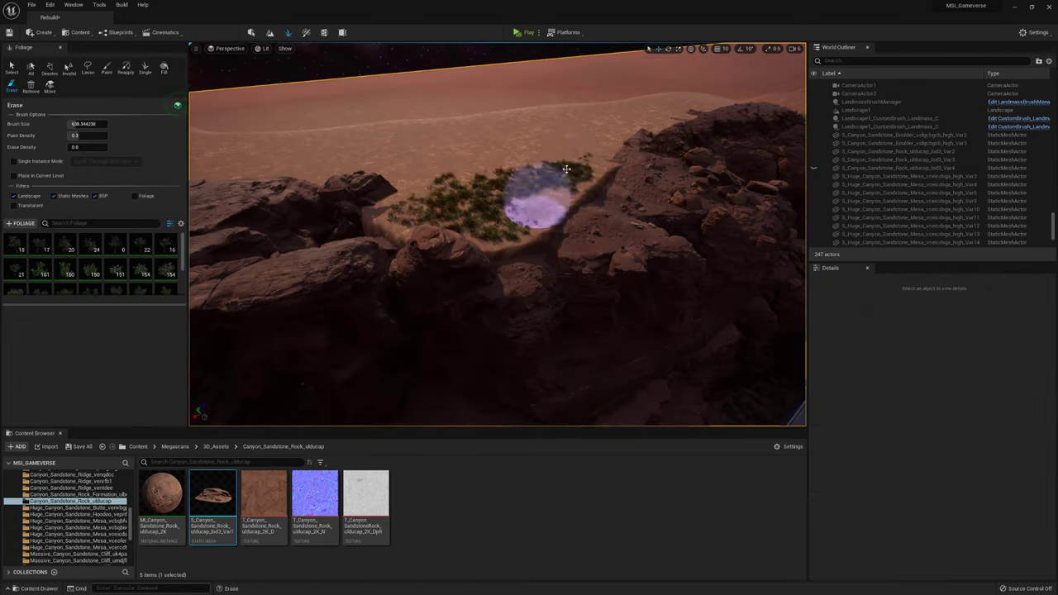
{"action": "mouse_move", "coordinate": [452, 223]}
{"action": "left_mouse_down", "text": "alt"}
{"action": "mouse_move", "coordinate": [496, 165]}
{"action": "mouse_move", "coordinate": [484, 154]}
{"action": "mouse_move", "coordinate": [600, 171]}
{"action": "left_mouse_up", "text": "alt"}
{"action": "left_click_drag", "start_coordinate": [500, 210], "coordinate": [515, 229], "text": "alt"}
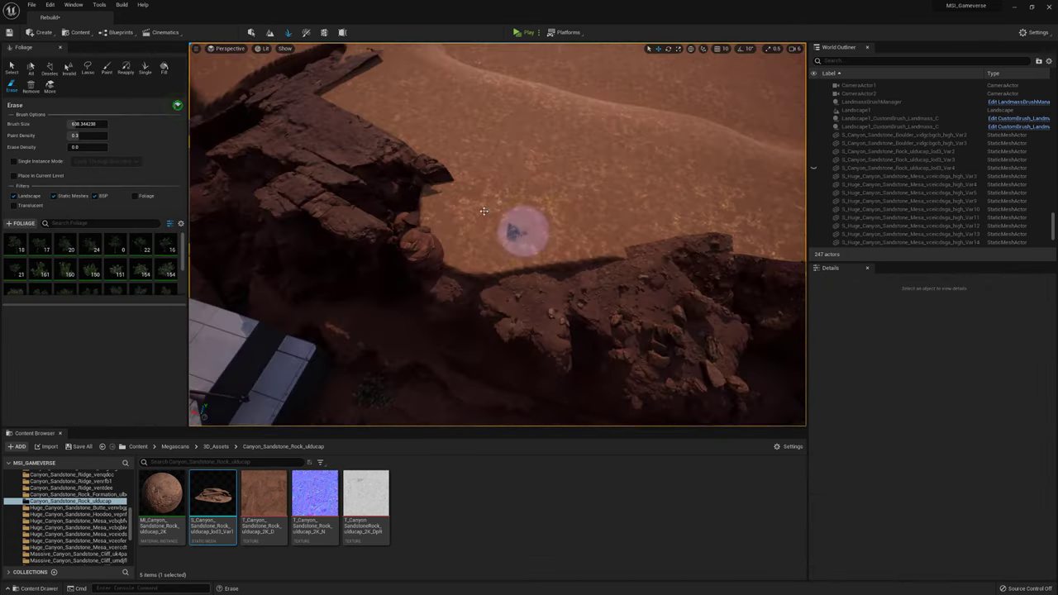
Step: Leave Foliage mode, then reposition and rotate the Canyon_Sandstone_Rock_ulducap mesh on the cliff edge and place a copy beside it
{"action": "key", "text": "shift+1"}
{"action": "left_click_drag", "start_coordinate": [363, 231], "coordinate": [512, 248], "text": "alt"}
{"action": "left_click", "coordinate": [512, 215]}
{"action": "left_click", "coordinate": [619, 324]}
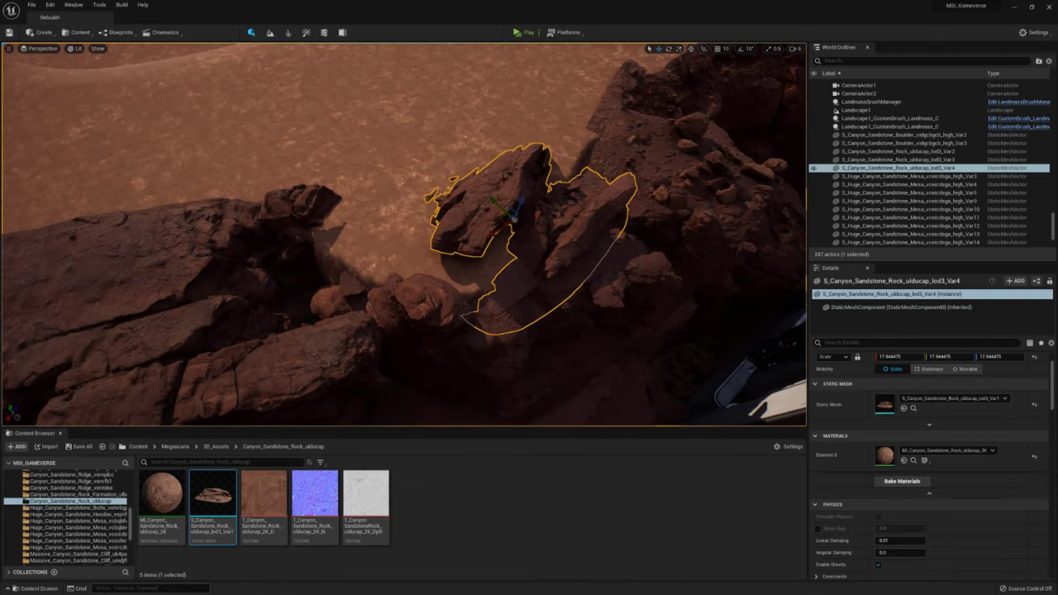
{"action": "left_click_drag", "start_coordinate": [590, 193], "coordinate": [496, 248], "text": "alt"}
{"action": "key", "text": "e"}
{"action": "mouse_move", "coordinate": [378, 248]}
{"action": "left_mouse_down", "text": "alt"}
{"action": "mouse_move", "coordinate": [402, 272]}
{"action": "mouse_move", "coordinate": [377, 232]}
{"action": "mouse_move", "coordinate": [480, 256]}
{"action": "left_mouse_up", "text": "alt"}
{"action": "left_click", "coordinate": [270, 32]}
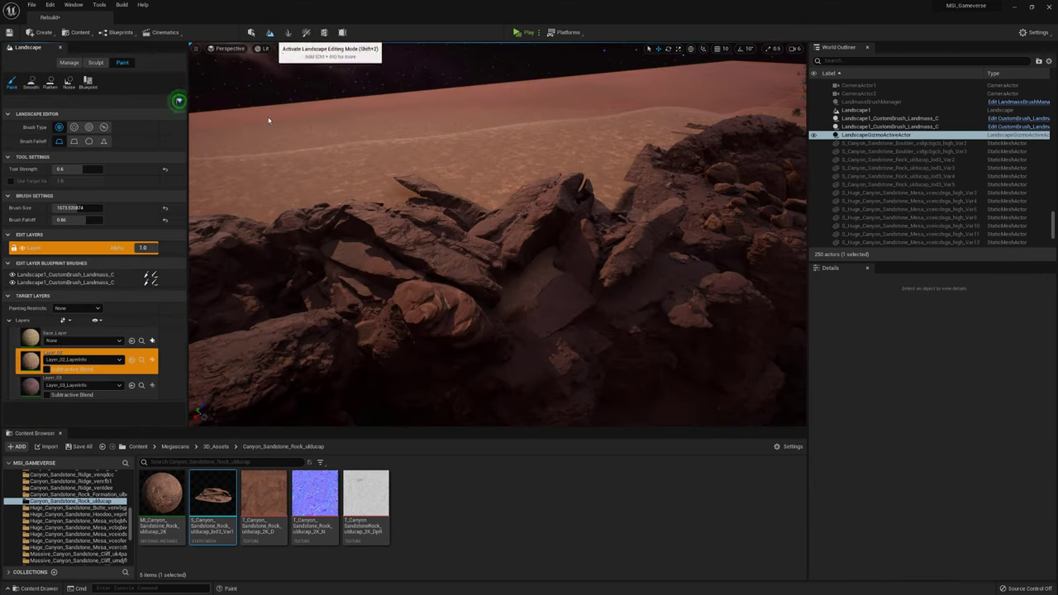
{"action": "left_click", "coordinate": [96, 62]}
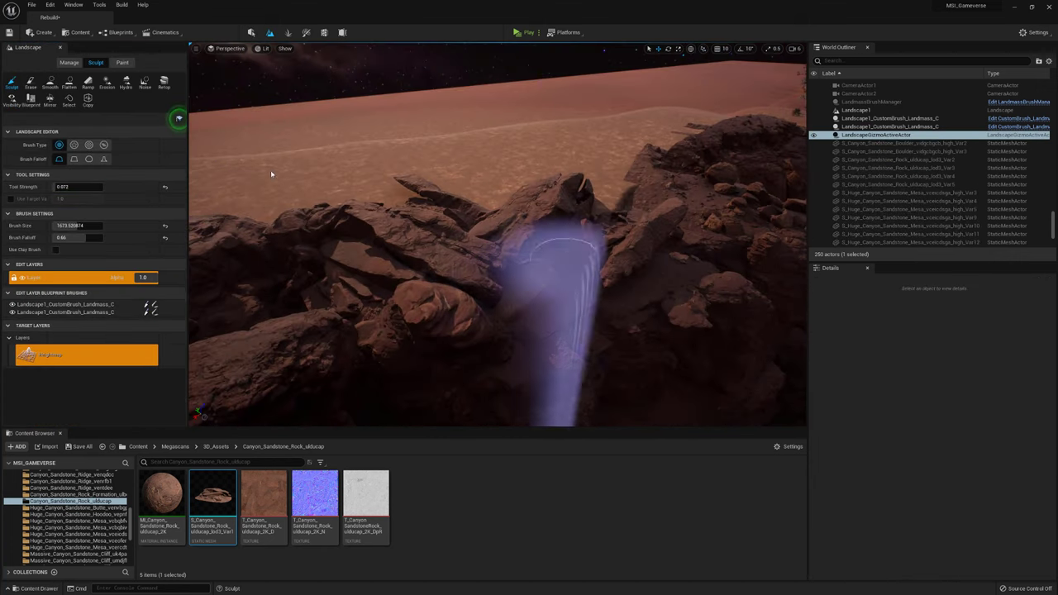
{"action": "left_click", "coordinate": [60, 47]}
Step: Reposition the S_Massive_Canyon_Sandstone_Cliff mesh in the gap between the cliffs beside the open-fronted building
{"action": "mouse_move", "coordinate": [404, 248]}
{"action": "right_mouse_down"}
{"action": "mouse_move", "coordinate": [429, 248]}
{"action": "mouse_move", "coordinate": [443, 287]}
{"action": "right_mouse_up"}
{"action": "left_click", "coordinate": [443, 288]}
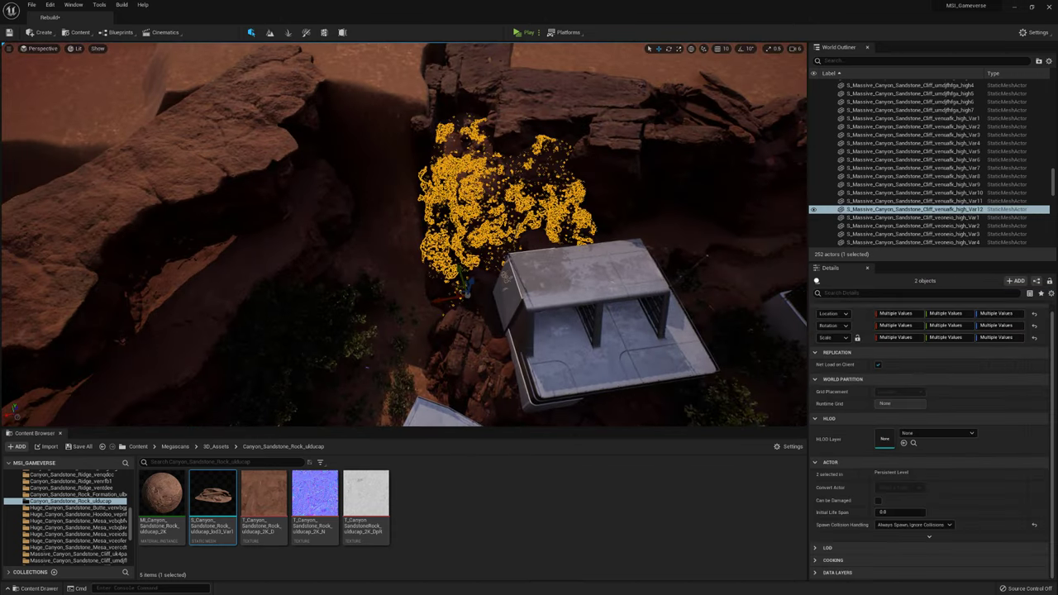
{"action": "left_click_drag", "start_coordinate": [443, 287], "coordinate": [355, 276]}
{"action": "left_click", "coordinate": [587, 234]}
{"action": "right_click_drag", "start_coordinate": [587, 235], "coordinate": [439, 257]}
Step: Save all changes, select the sandstone rock on the cliff, and check the scene through CameraActor2
{"action": "left_click", "coordinate": [83, 446]}
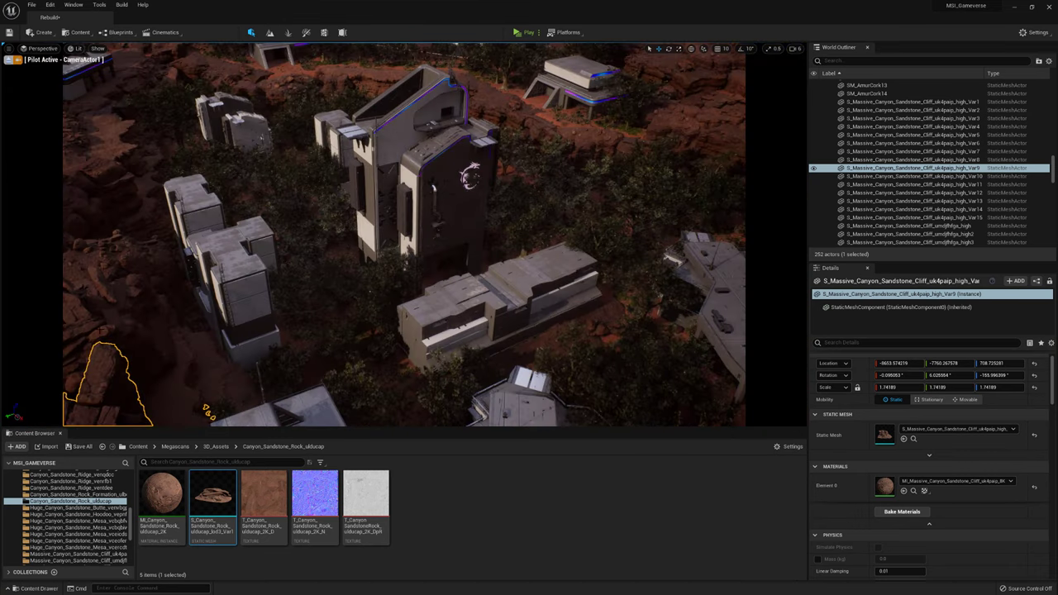
{"action": "left_click", "coordinate": [898, 168]}
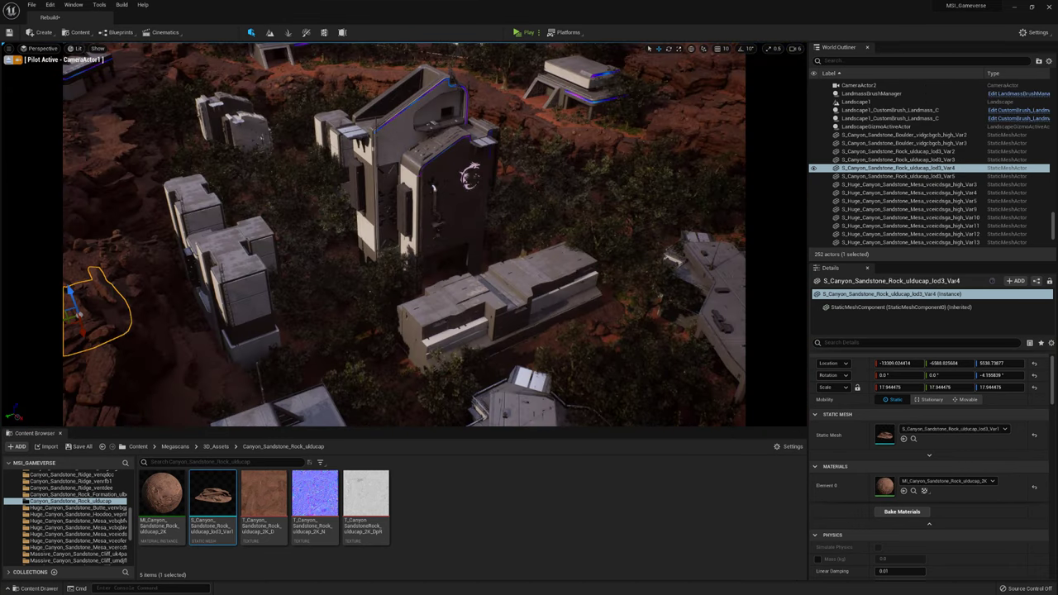
{"action": "left_click", "coordinate": [43, 48]}
{"action": "left_click", "coordinate": [51, 146]}
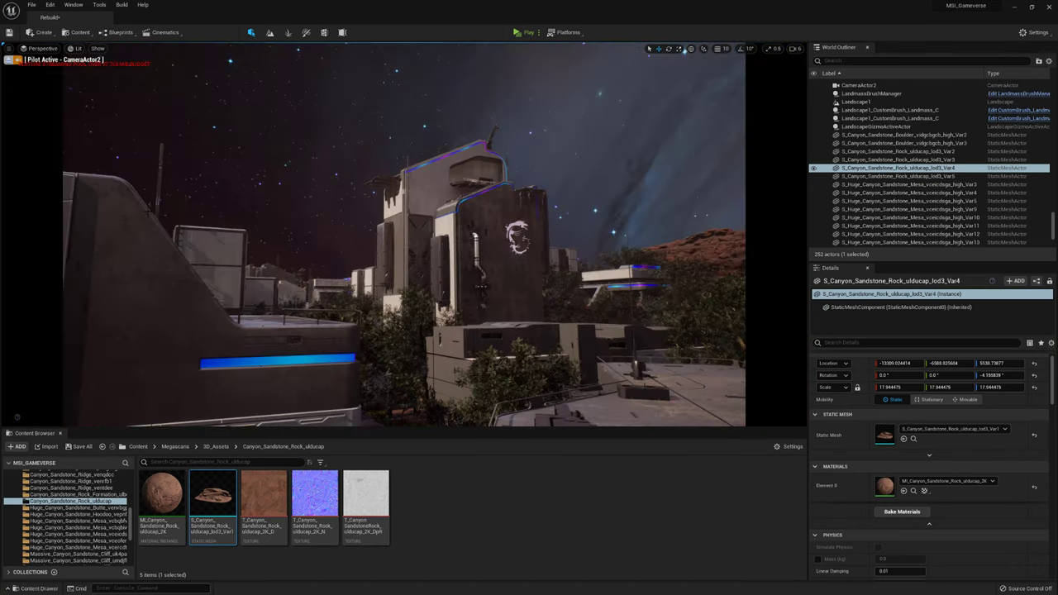